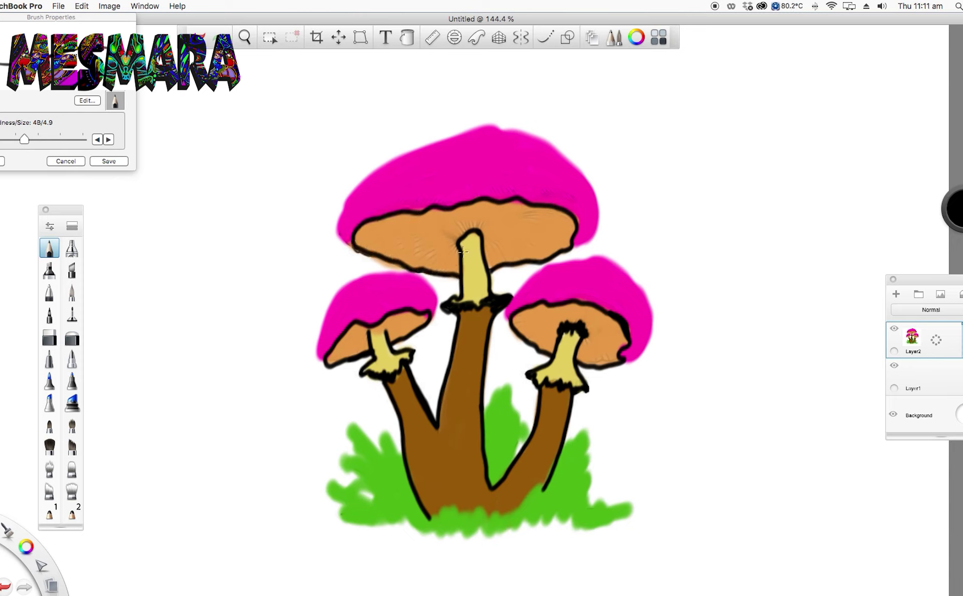
Outline the pink caps of the large mushroom and the right mushroom in black with the Pencil.
{"action": "mouse_move", "coordinate": [574, 244]}
{"action": "left_mouse_down"}
{"action": "mouse_move", "coordinate": [599, 206]}
{"action": "mouse_move", "coordinate": [574, 168]}
{"action": "mouse_move", "coordinate": [538, 138]}
{"action": "mouse_move", "coordinate": [474, 127]}
{"action": "mouse_move", "coordinate": [364, 179]}
{"action": "mouse_move", "coordinate": [340, 219]}
{"action": "mouse_move", "coordinate": [359, 250]}
{"action": "left_mouse_up"}
{"action": "mouse_move", "coordinate": [341, 213]}
{"action": "left_mouse_down"}
{"action": "mouse_move", "coordinate": [337, 235]}
{"action": "mouse_move", "coordinate": [364, 246]}
{"action": "left_mouse_up"}
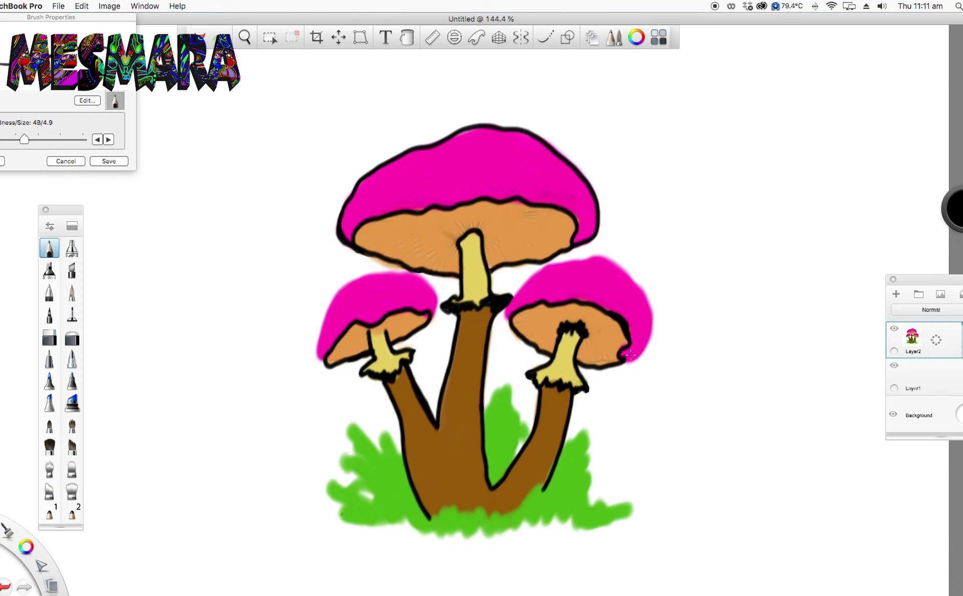
{"action": "mouse_move", "coordinate": [627, 363]}
{"action": "left_mouse_down"}
{"action": "mouse_move", "coordinate": [650, 339]}
{"action": "mouse_move", "coordinate": [642, 290]}
{"action": "mouse_move", "coordinate": [601, 258]}
{"action": "mouse_move", "coordinate": [546, 266]}
{"action": "mouse_move", "coordinate": [513, 323]}
{"action": "left_mouse_up"}
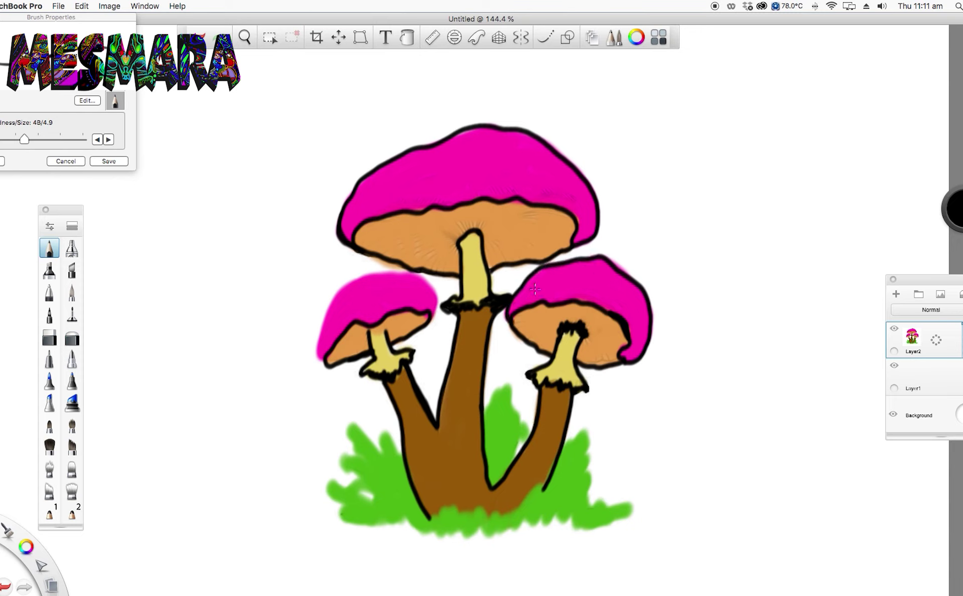
Draw short black grass-blade lines over the green patch left of the stems and along their base.
{"action": "mouse_move", "coordinate": [386, 430]}
{"action": "left_mouse_down"}
{"action": "mouse_move", "coordinate": [401, 459]}
{"action": "mouse_move", "coordinate": [383, 450]}
{"action": "left_mouse_up"}
{"action": "left_click_drag", "start_coordinate": [375, 444], "coordinate": [401, 491]}
{"action": "mouse_move", "coordinate": [350, 454]}
{"action": "left_mouse_down"}
{"action": "mouse_move", "coordinate": [348, 476]}
{"action": "mouse_move", "coordinate": [410, 508]}
{"action": "left_mouse_up"}
{"action": "mouse_move", "coordinate": [336, 482]}
{"action": "left_mouse_down"}
{"action": "mouse_move", "coordinate": [359, 527]}
{"action": "mouse_move", "coordinate": [448, 527]}
{"action": "left_mouse_up"}
{"action": "mouse_move", "coordinate": [455, 510]}
{"action": "left_mouse_down"}
{"action": "mouse_move", "coordinate": [464, 535]}
{"action": "mouse_move", "coordinate": [524, 521]}
{"action": "left_mouse_up"}
{"action": "left_click_drag", "start_coordinate": [549, 485], "coordinate": [534, 521]}
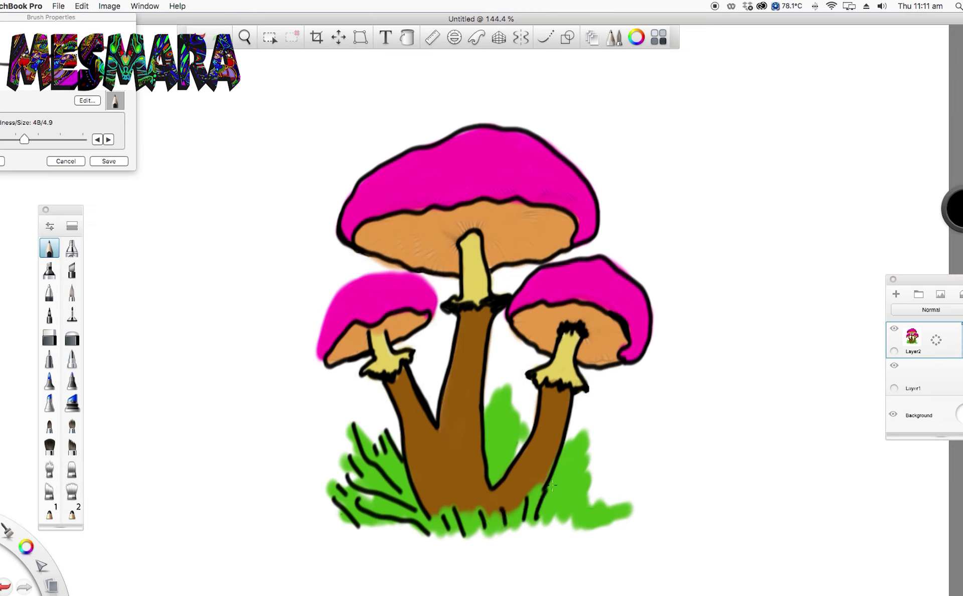
Draw black grass-blade lines over the right green patch and the patch between the middle and right stems.
{"action": "left_click_drag", "start_coordinate": [582, 428], "coordinate": [546, 492]}
{"action": "left_click_drag", "start_coordinate": [587, 446], "coordinate": [567, 504]}
{"action": "mouse_move", "coordinate": [589, 489]}
{"action": "left_mouse_down"}
{"action": "mouse_move", "coordinate": [573, 523]}
{"action": "mouse_move", "coordinate": [560, 513]}
{"action": "mouse_move", "coordinate": [596, 521]}
{"action": "left_mouse_up"}
{"action": "left_click_drag", "start_coordinate": [609, 510], "coordinate": [613, 515]}
{"action": "left_click_drag", "start_coordinate": [621, 509], "coordinate": [619, 514]}
{"action": "left_click_drag", "start_coordinate": [628, 508], "coordinate": [626, 512]}
{"action": "left_click_drag", "start_coordinate": [525, 424], "coordinate": [512, 462]}
{"action": "mouse_move", "coordinate": [516, 412]}
{"action": "left_mouse_down"}
{"action": "mouse_move", "coordinate": [494, 471]}
{"action": "mouse_move", "coordinate": [486, 459]}
{"action": "left_mouse_up"}
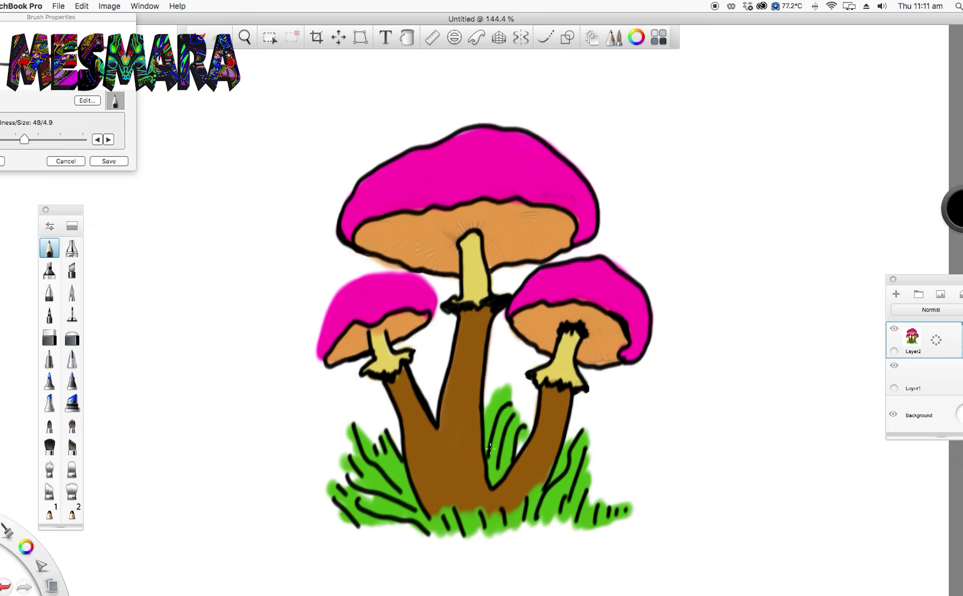
{"action": "left_click_drag", "start_coordinate": [508, 385], "coordinate": [485, 413]}
{"action": "left_click", "coordinate": [72, 248]}
{"action": "left_click", "coordinate": [77, 231]}
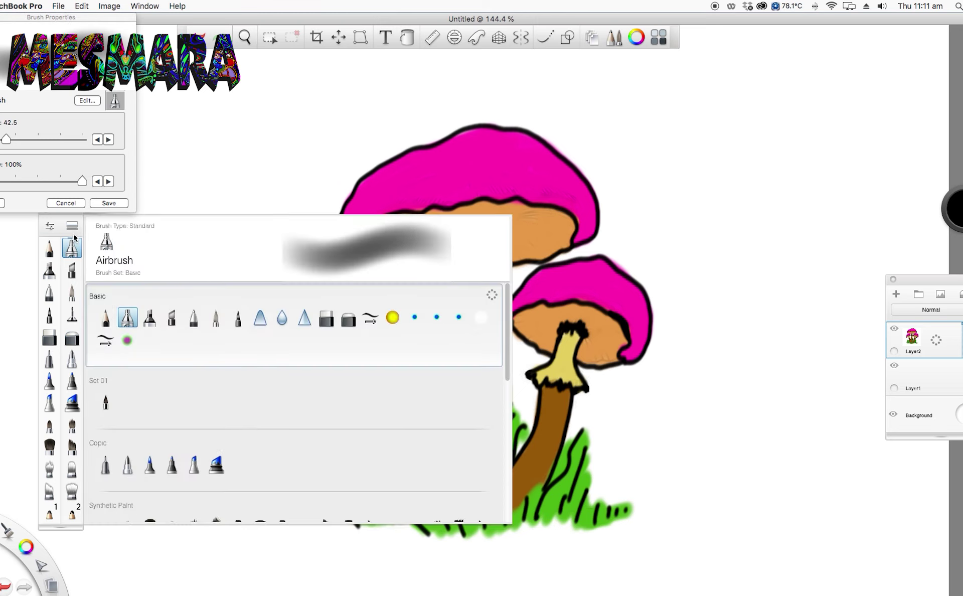
{"action": "left_click", "coordinate": [49, 248]}
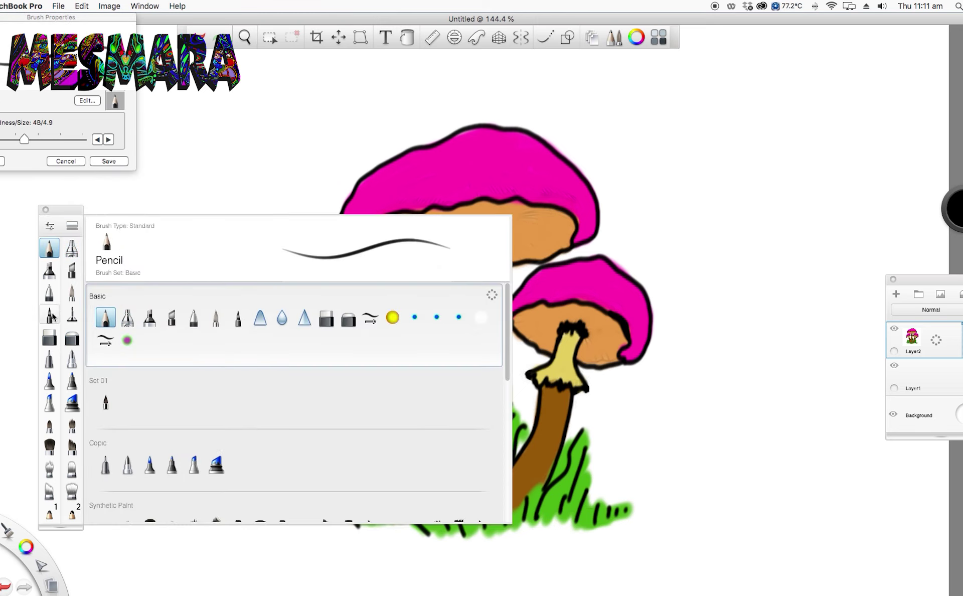
{"action": "left_click", "coordinate": [52, 312]}
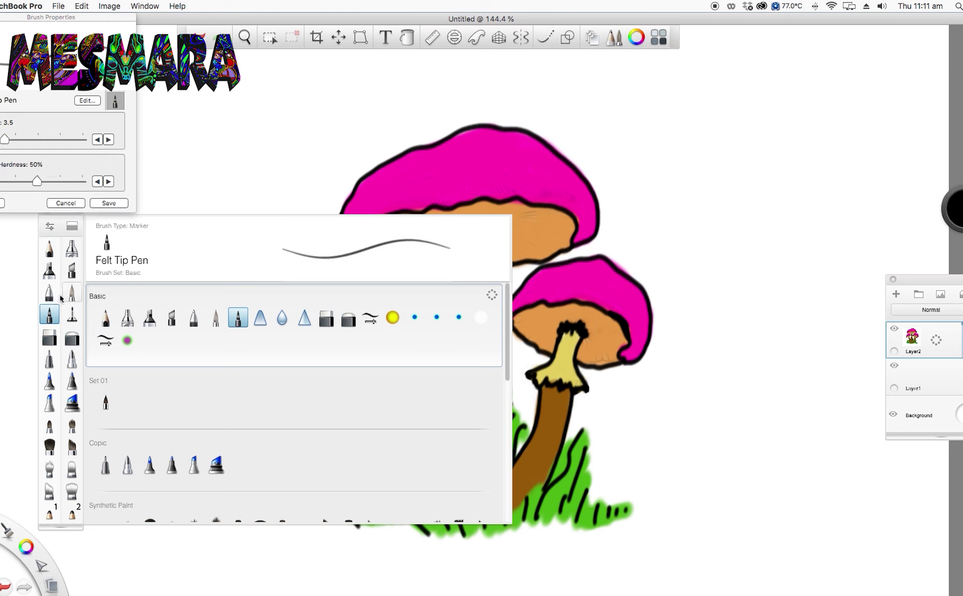
{"action": "left_click", "coordinate": [107, 391]}
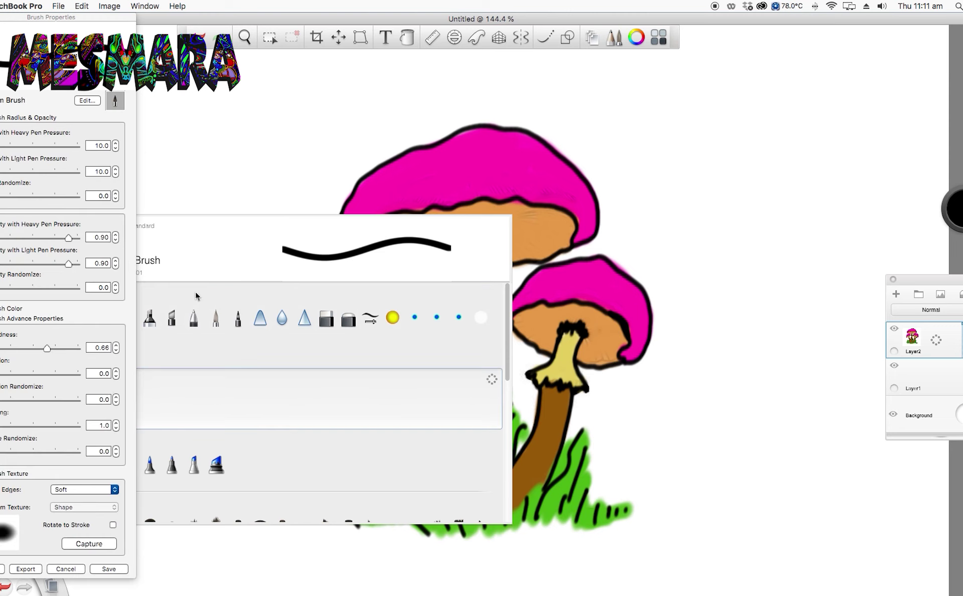
{"action": "left_click", "coordinate": [184, 388]}
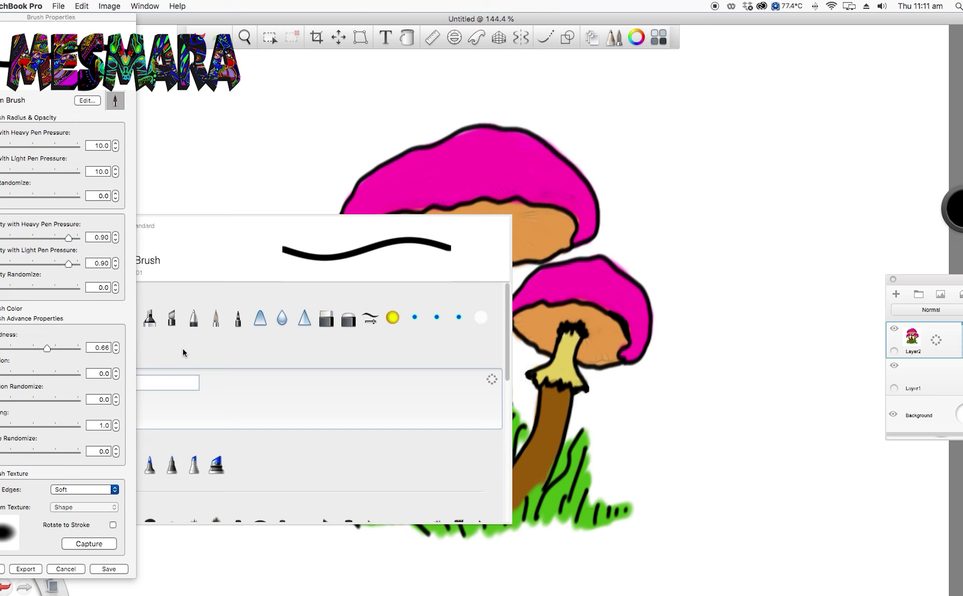
{"action": "key", "text": "Return"}
{"action": "key", "text": "Escape"}
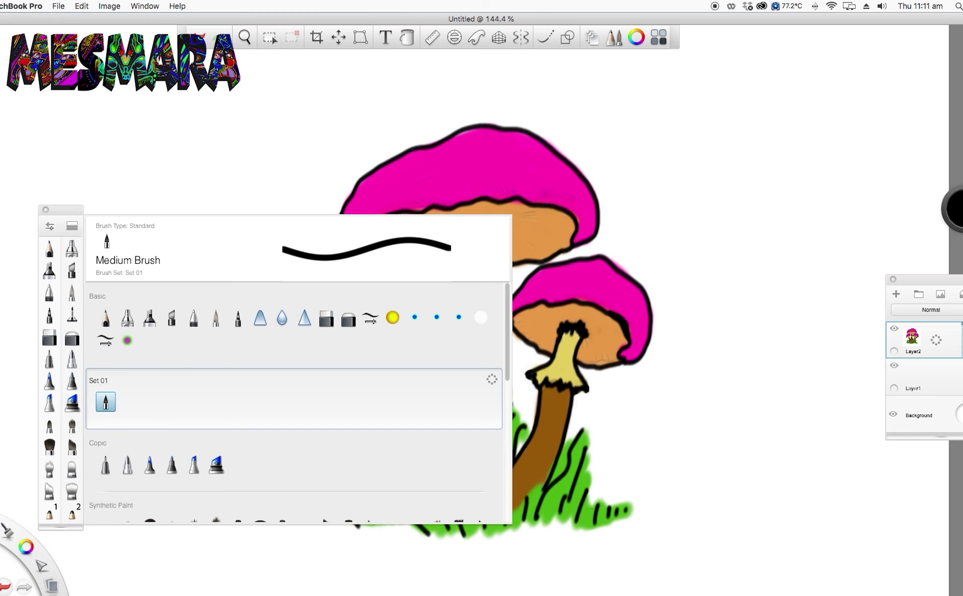
Choose the turquoise Do-It-Yourself brush from the Basic set, undo its test dab, and set its heavy-pressure radius to 8.9.
{"action": "left_click", "coordinate": [414, 316]}
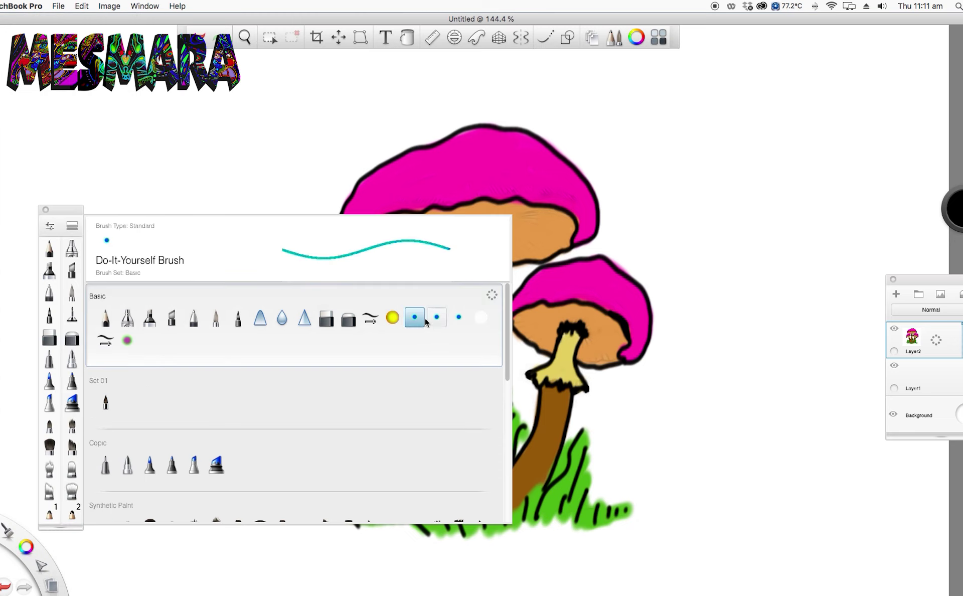
{"action": "left_click", "coordinate": [394, 318]}
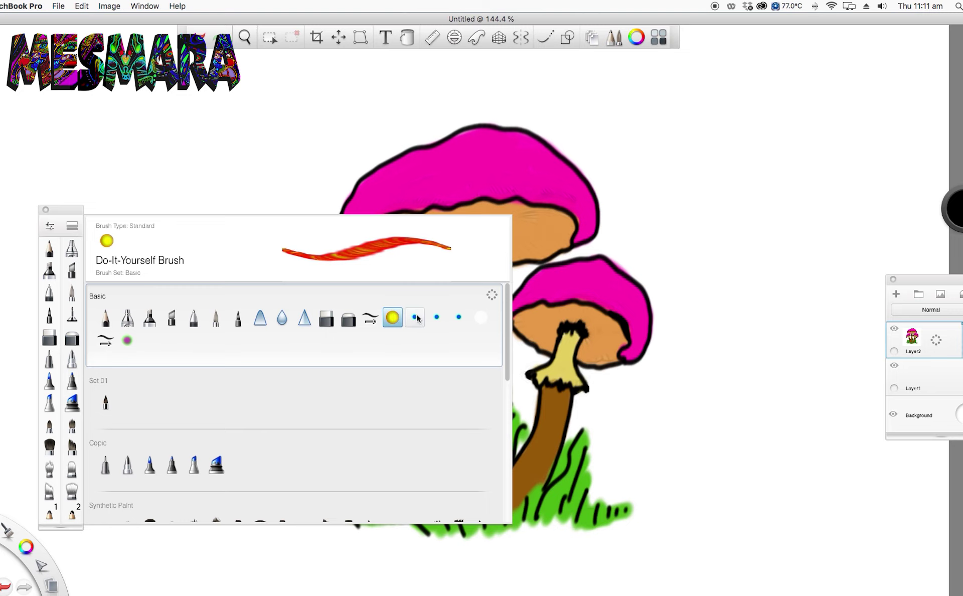
{"action": "left_click", "coordinate": [414, 317]}
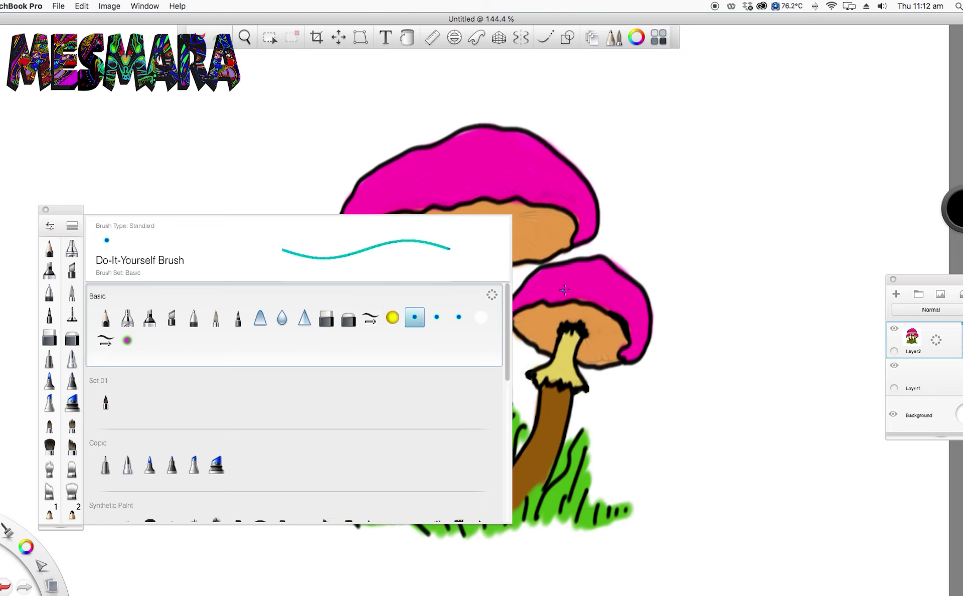
{"action": "left_click", "coordinate": [572, 328]}
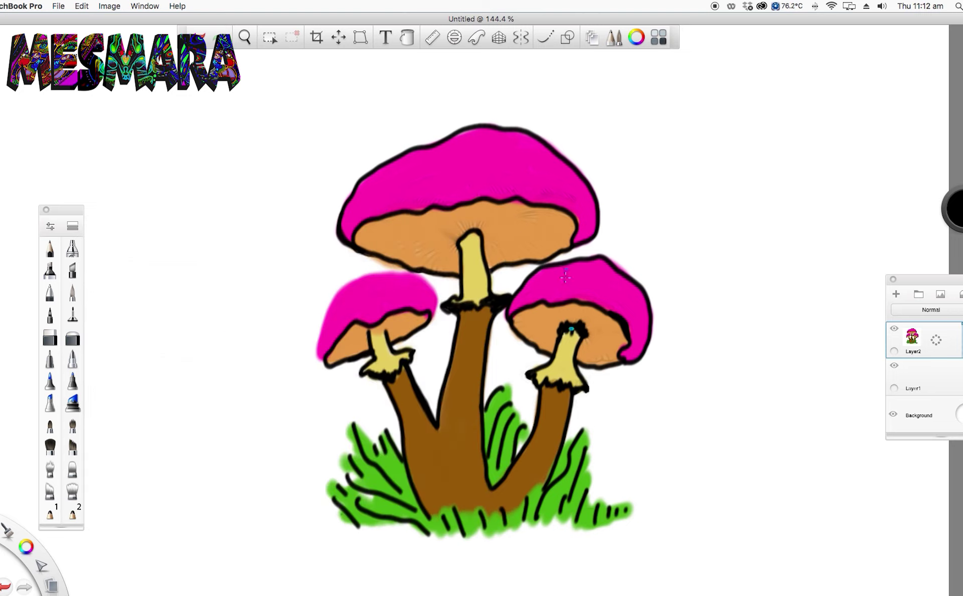
{"action": "key", "text": "super+z"}
{"action": "left_click", "coordinate": [50, 226]}
{"action": "left_click_drag", "start_coordinate": [2, 146], "coordinate": [0, 147]}
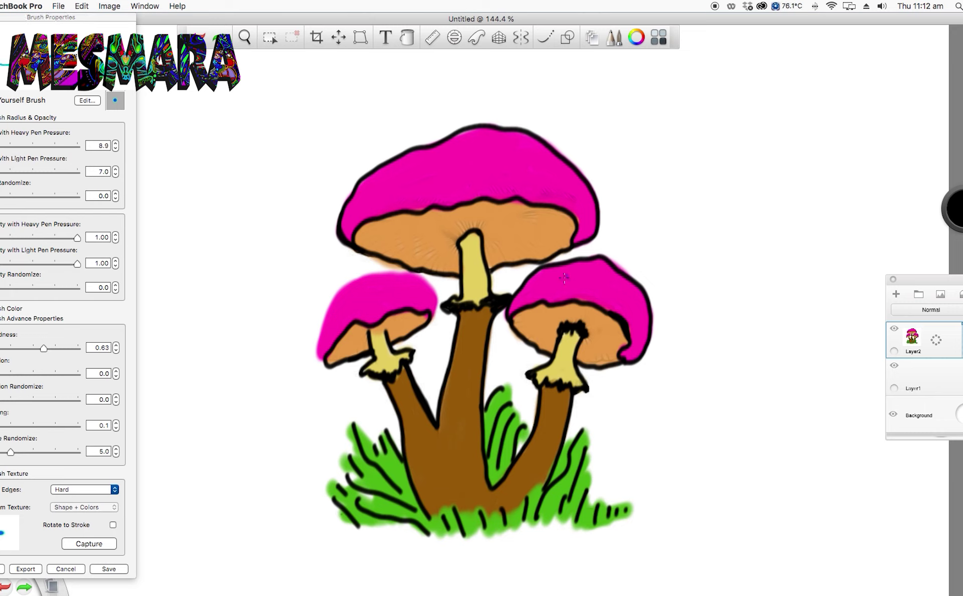
Draw wavy turquoise gill lines on the orange undersides of the right and left mushroom caps.
{"action": "left_click_drag", "start_coordinate": [567, 316], "coordinate": [576, 306]}
{"action": "mouse_move", "coordinate": [571, 308]}
{"action": "left_mouse_down"}
{"action": "mouse_move", "coordinate": [544, 306]}
{"action": "mouse_move", "coordinate": [553, 330]}
{"action": "mouse_move", "coordinate": [536, 311]}
{"action": "mouse_move", "coordinate": [533, 324]}
{"action": "mouse_move", "coordinate": [562, 337]}
{"action": "mouse_move", "coordinate": [526, 313]}
{"action": "mouse_move", "coordinate": [518, 322]}
{"action": "mouse_move", "coordinate": [555, 343]}
{"action": "left_mouse_up"}
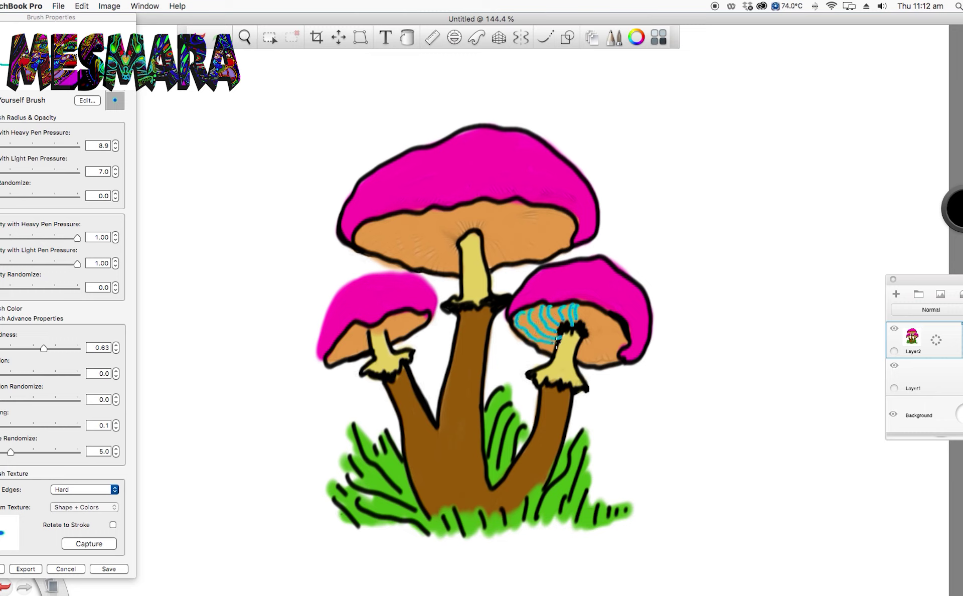
{"action": "mouse_move", "coordinate": [582, 321]}
{"action": "left_mouse_down"}
{"action": "mouse_move", "coordinate": [609, 317]}
{"action": "mouse_move", "coordinate": [592, 333]}
{"action": "mouse_move", "coordinate": [613, 324]}
{"action": "mouse_move", "coordinate": [592, 338]}
{"action": "mouse_move", "coordinate": [625, 337]}
{"action": "mouse_move", "coordinate": [589, 340]}
{"action": "mouse_move", "coordinate": [593, 350]}
{"action": "mouse_move", "coordinate": [625, 343]}
{"action": "mouse_move", "coordinate": [587, 343]}
{"action": "mouse_move", "coordinate": [592, 357]}
{"action": "mouse_move", "coordinate": [616, 356]}
{"action": "mouse_move", "coordinate": [578, 352]}
{"action": "mouse_move", "coordinate": [588, 365]}
{"action": "mouse_move", "coordinate": [622, 358]}
{"action": "left_mouse_up"}
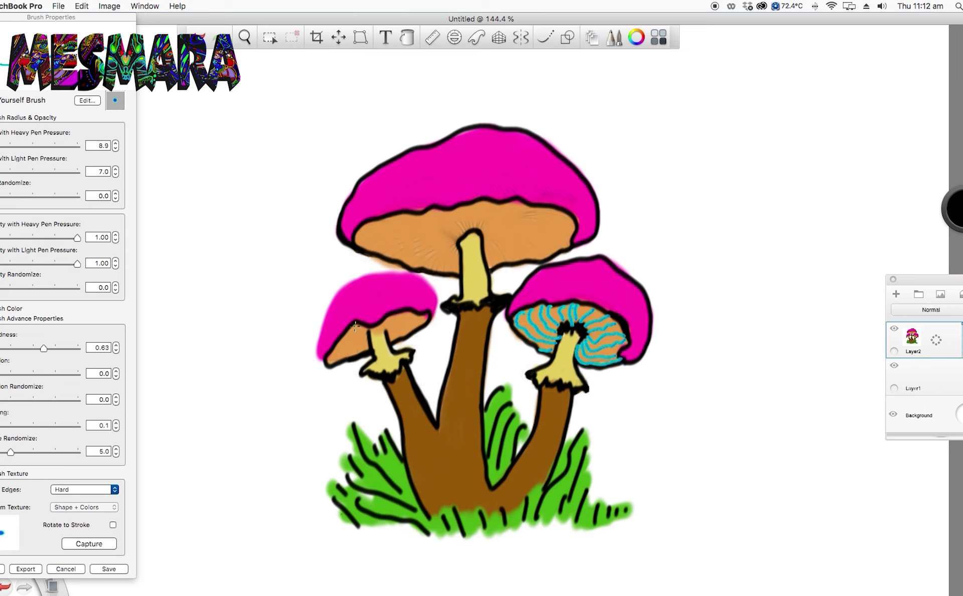
{"action": "left_click_drag", "start_coordinate": [351, 335], "coordinate": [329, 362]}
{"action": "mouse_move", "coordinate": [354, 327]}
{"action": "left_mouse_down"}
{"action": "mouse_move", "coordinate": [343, 359]}
{"action": "mouse_move", "coordinate": [356, 355]}
{"action": "left_mouse_up"}
{"action": "mouse_move", "coordinate": [388, 325]}
{"action": "left_mouse_down"}
{"action": "mouse_move", "coordinate": [418, 314]}
{"action": "mouse_move", "coordinate": [411, 324]}
{"action": "mouse_move", "coordinate": [428, 314]}
{"action": "mouse_move", "coordinate": [398, 341]}
{"action": "left_mouse_up"}
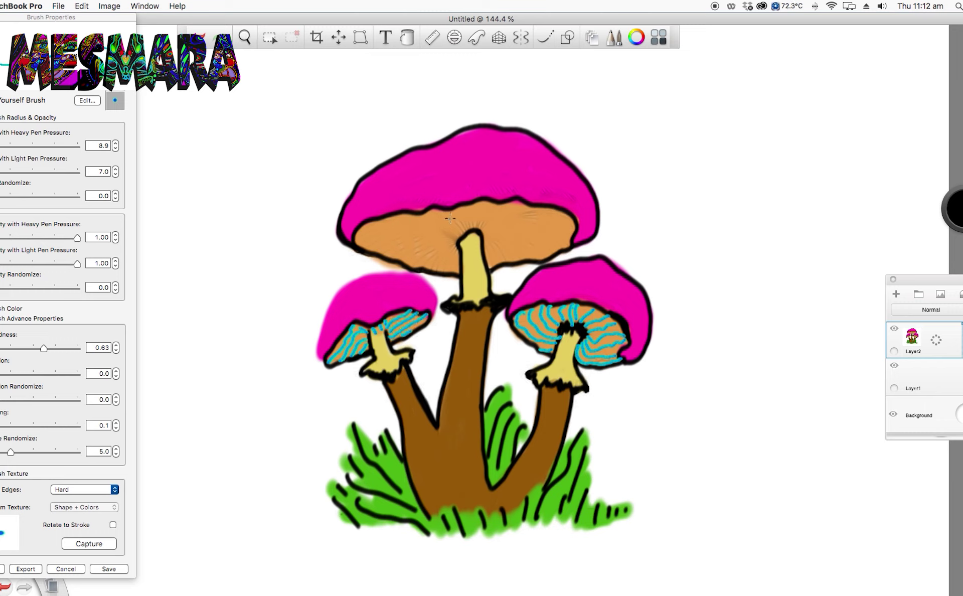
Fill the orange underside of the large mushroom cap with wavy turquoise gill lines radiating from the stem.
{"action": "mouse_move", "coordinate": [450, 218]}
{"action": "left_mouse_down"}
{"action": "mouse_move", "coordinate": [432, 233]}
{"action": "mouse_move", "coordinate": [450, 243]}
{"action": "mouse_move", "coordinate": [485, 203]}
{"action": "mouse_move", "coordinate": [494, 225]}
{"action": "mouse_move", "coordinate": [495, 207]}
{"action": "mouse_move", "coordinate": [508, 205]}
{"action": "mouse_move", "coordinate": [489, 251]}
{"action": "mouse_move", "coordinate": [518, 215]}
{"action": "left_mouse_up"}
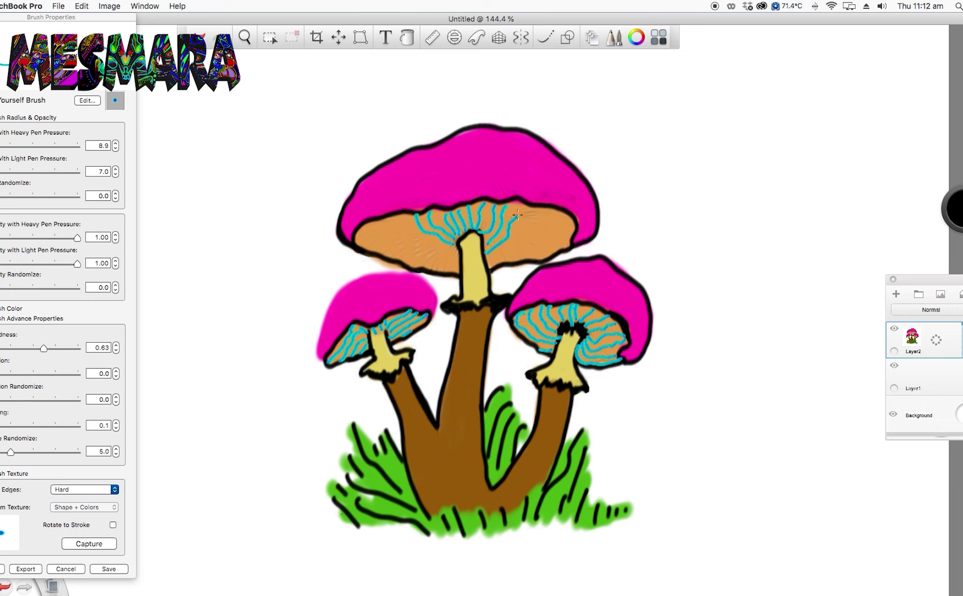
{"action": "left_click_drag", "start_coordinate": [491, 258], "coordinate": [542, 210]}
{"action": "mouse_move", "coordinate": [495, 266]}
{"action": "left_mouse_down"}
{"action": "mouse_move", "coordinate": [548, 215]}
{"action": "mouse_move", "coordinate": [530, 249]}
{"action": "left_mouse_up"}
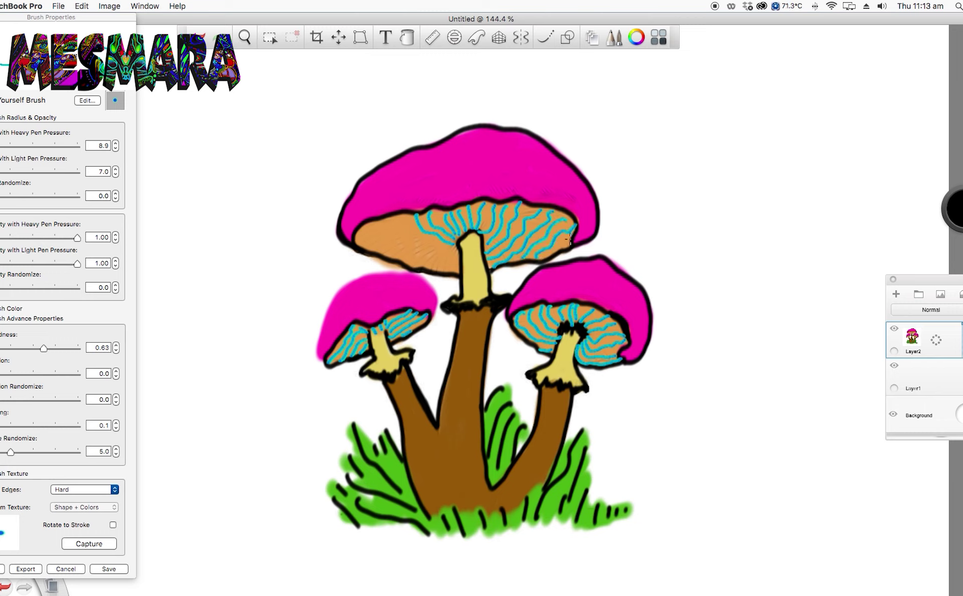
{"action": "mouse_move", "coordinate": [409, 218]}
{"action": "left_mouse_down"}
{"action": "mouse_move", "coordinate": [454, 248]}
{"action": "mouse_move", "coordinate": [398, 237]}
{"action": "mouse_move", "coordinate": [433, 261]}
{"action": "mouse_move", "coordinate": [458, 252]}
{"action": "mouse_move", "coordinate": [456, 263]}
{"action": "mouse_move", "coordinate": [405, 256]}
{"action": "mouse_move", "coordinate": [368, 236]}
{"action": "mouse_move", "coordinate": [367, 225]}
{"action": "mouse_move", "coordinate": [422, 255]}
{"action": "left_mouse_up"}
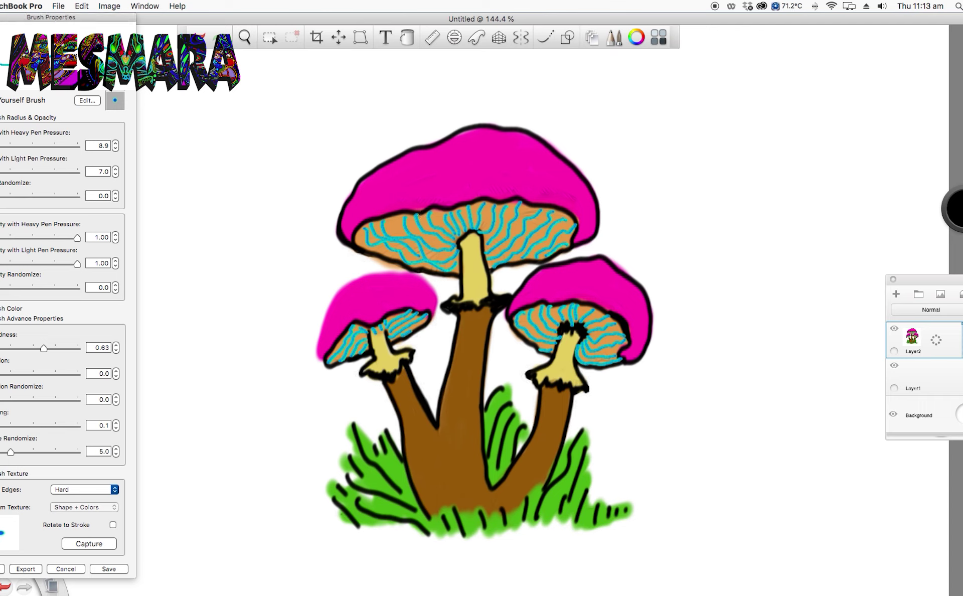
Switch to the red-and-yellow Do-It-Yourself brush in the Basic set and set its heavy- and light-pressure radius to 26.6.
{"action": "key", "text": "Escape"}
{"action": "left_click", "coordinate": [73, 226]}
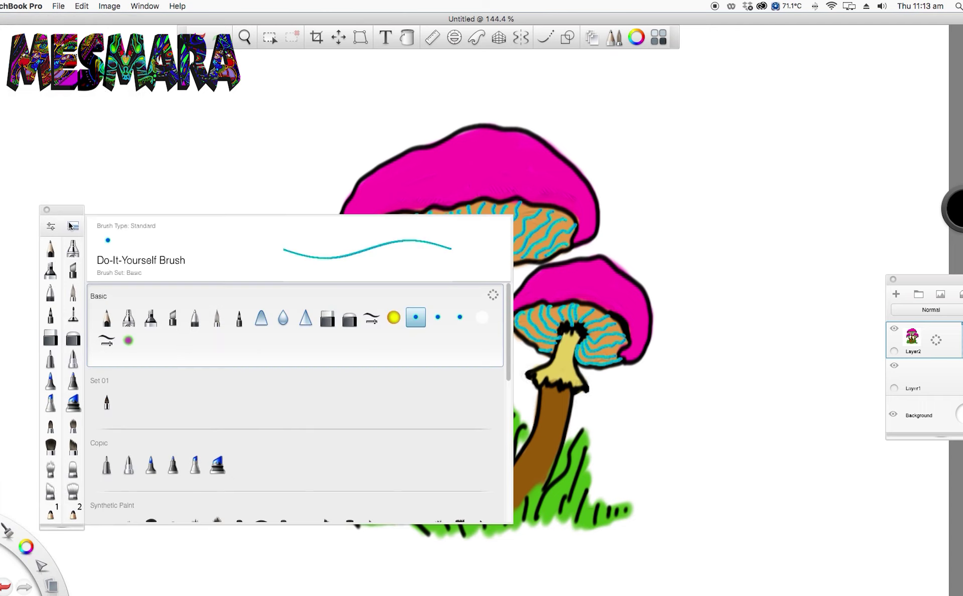
{"action": "left_click", "coordinate": [395, 317]}
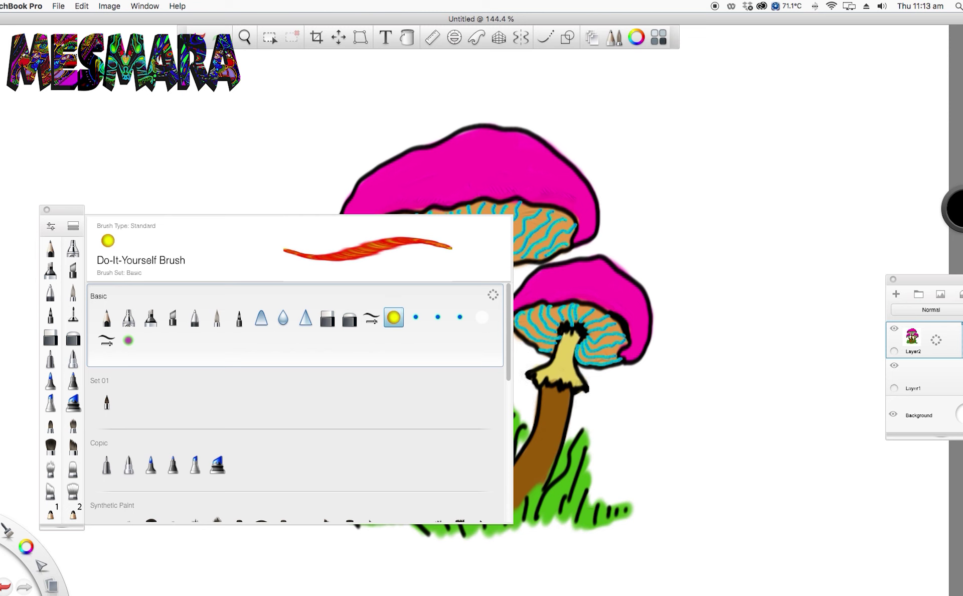
{"action": "left_click_drag", "start_coordinate": [18, 153], "coordinate": [1, 138]}
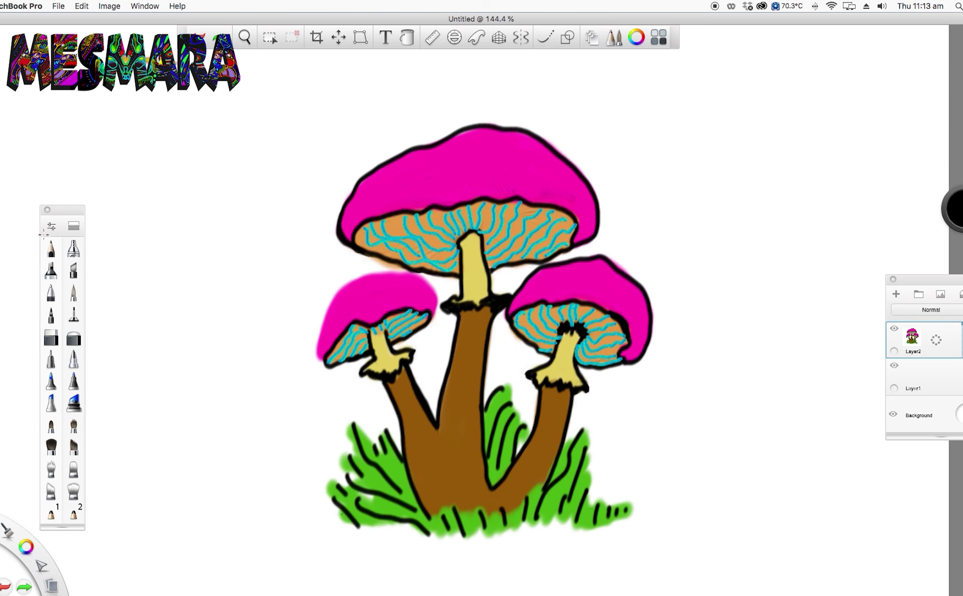
{"action": "left_click", "coordinate": [51, 226]}
{"action": "left_click_drag", "start_coordinate": [1, 144], "coordinate": [0, 145]}
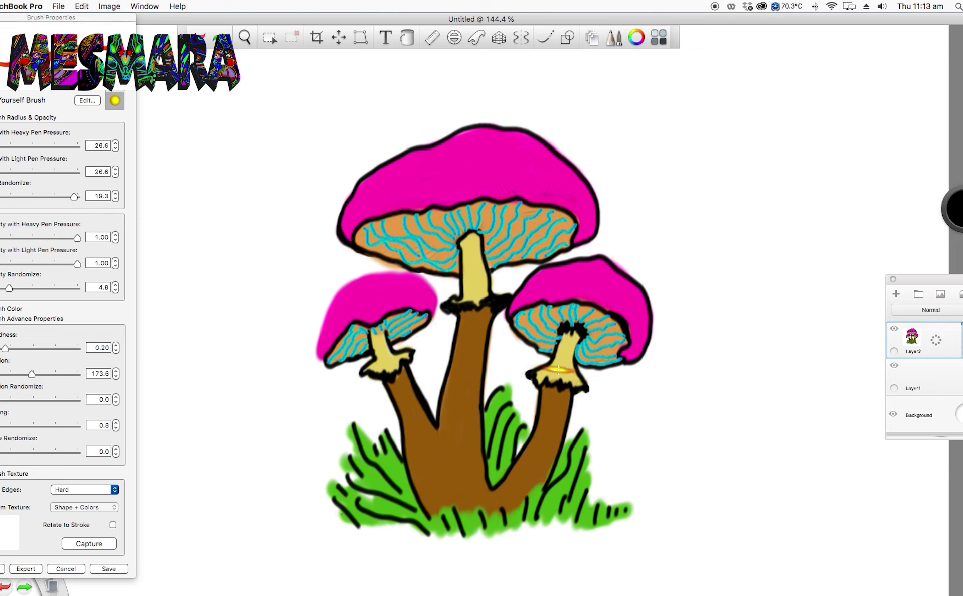
Paint a column of spaced red-and-yellow bands down the brown middle stem to its base.
{"action": "left_click", "coordinate": [473, 328]}
{"action": "left_click", "coordinate": [470, 343]}
{"action": "left_click", "coordinate": [467, 363]}
{"action": "left_click_drag", "start_coordinate": [465, 385], "coordinate": [463, 391]}
{"action": "left_click_drag", "start_coordinate": [461, 405], "coordinate": [459, 418]}
{"action": "left_click_drag", "start_coordinate": [458, 432], "coordinate": [458, 447]}
{"action": "left_click_drag", "start_coordinate": [457, 468], "coordinate": [462, 494]}
{"action": "left_click", "coordinate": [461, 502]}
Paint spaced red-and-yellow bands down the brown left stem.
{"action": "left_click", "coordinate": [411, 393]}
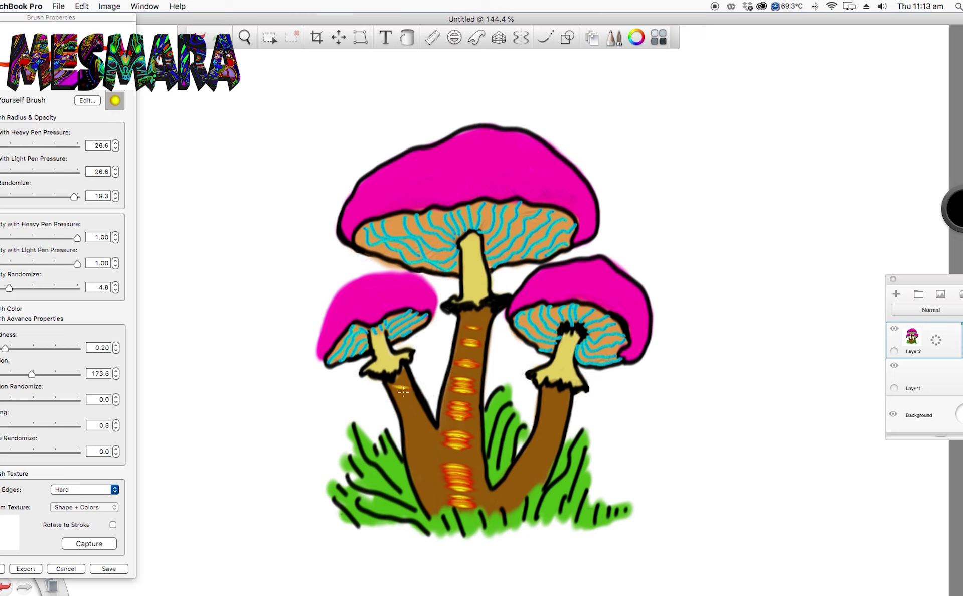
{"action": "left_click", "coordinate": [412, 419]}
{"action": "left_click", "coordinate": [420, 446]}
{"action": "left_click", "coordinate": [430, 470]}
{"action": "left_click", "coordinate": [429, 490]}
Paint red-and-yellow bands down the brown right stem to where it joins the base.
{"action": "left_click", "coordinate": [553, 401]}
{"action": "left_click", "coordinate": [548, 421]}
{"action": "left_click", "coordinate": [544, 446]}
{"action": "mouse_move", "coordinate": [544, 445]}
{"action": "left_mouse_down"}
{"action": "mouse_move", "coordinate": [529, 477]}
{"action": "mouse_move", "coordinate": [528, 467]}
{"action": "mouse_move", "coordinate": [484, 512]}
{"action": "left_mouse_up"}
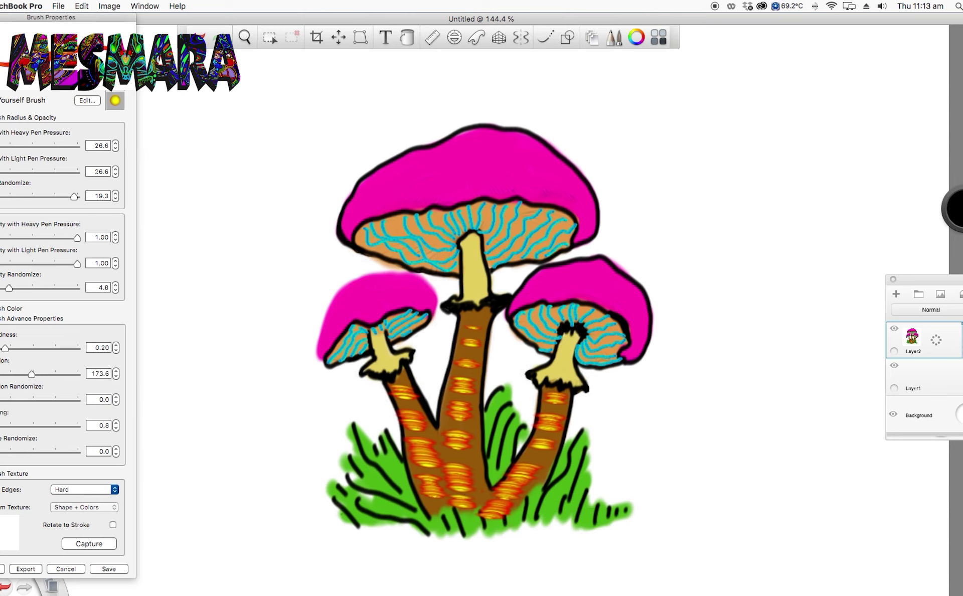
Choose the Sparkle brush from the Shape set and change the brush color to green.
{"action": "key", "text": "Escape"}
{"action": "left_click", "coordinate": [76, 225]}
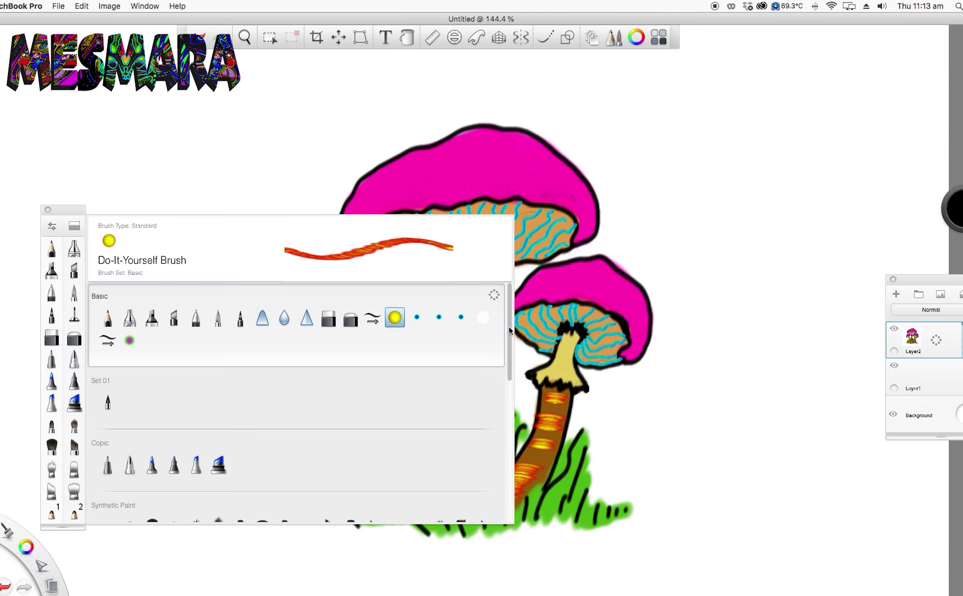
{"action": "scroll", "coordinate": [505, 322], "scroll_direction": "down", "scroll_amount": 10}
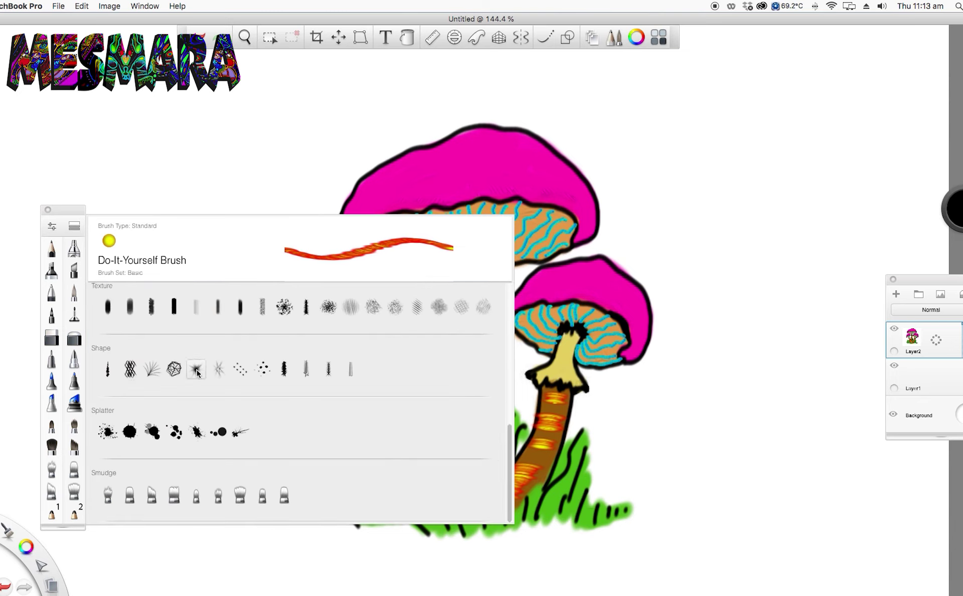
{"action": "left_click", "coordinate": [198, 370]}
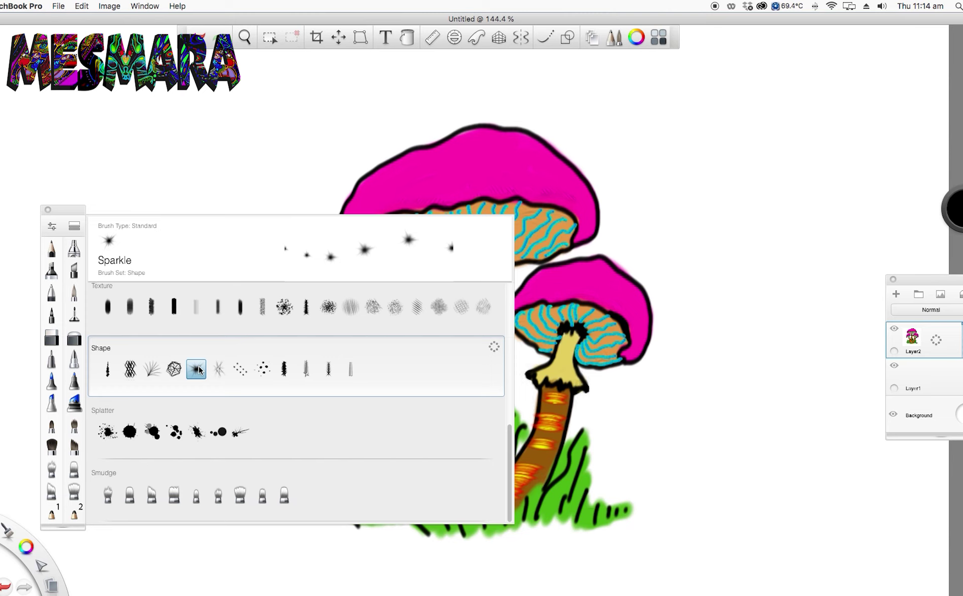
{"action": "left_click", "coordinate": [952, 205]}
{"action": "left_click", "coordinate": [960, 190]}
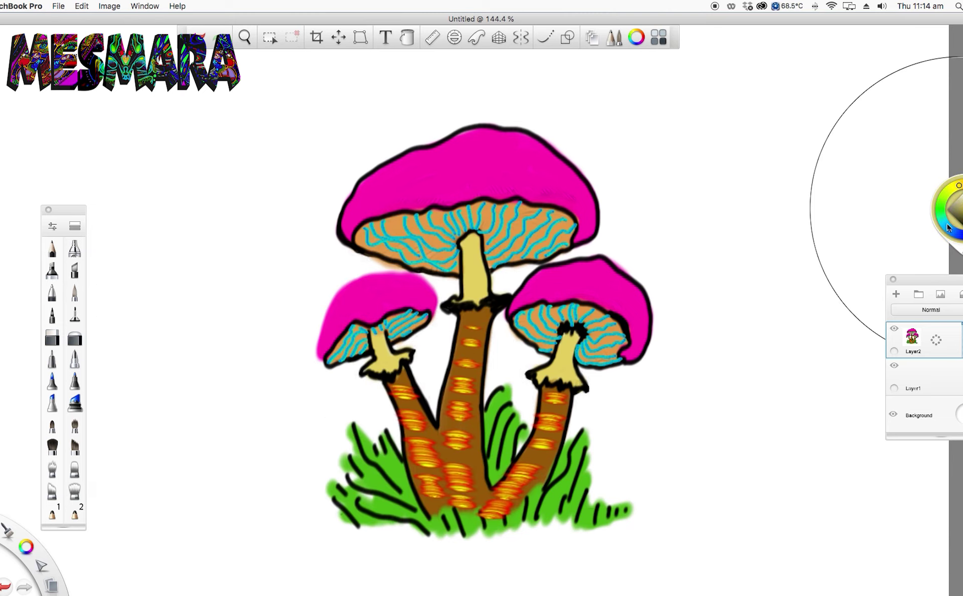
{"action": "left_click_drag", "start_coordinate": [959, 185], "coordinate": [941, 215]}
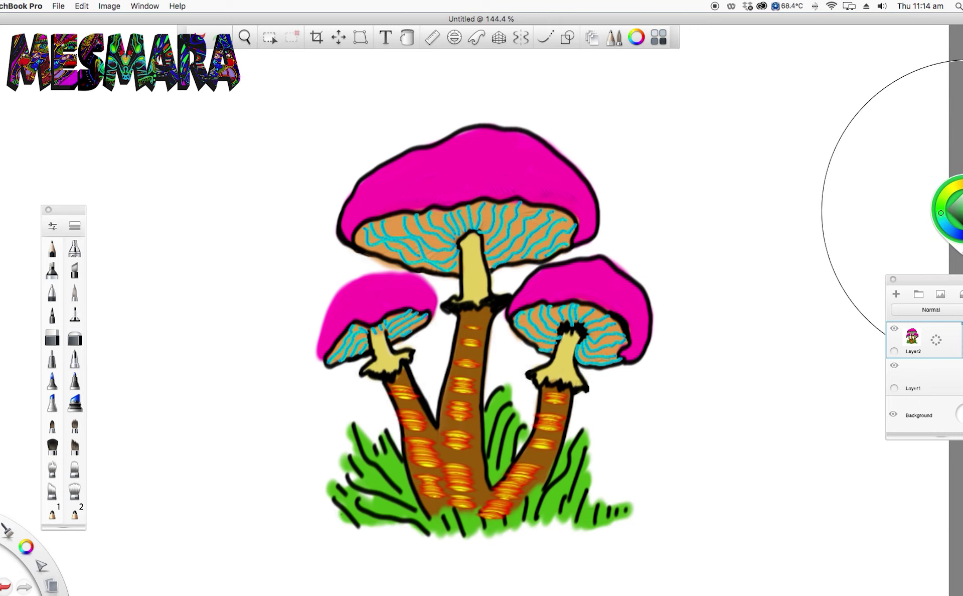
Test the Sparkle brush on the large cap, undo the mark, and set the heavy- and light-pressure radius to 50.9.
{"action": "left_click_drag", "start_coordinate": [490, 165], "coordinate": [501, 131]}
{"action": "key", "text": "super+z"}
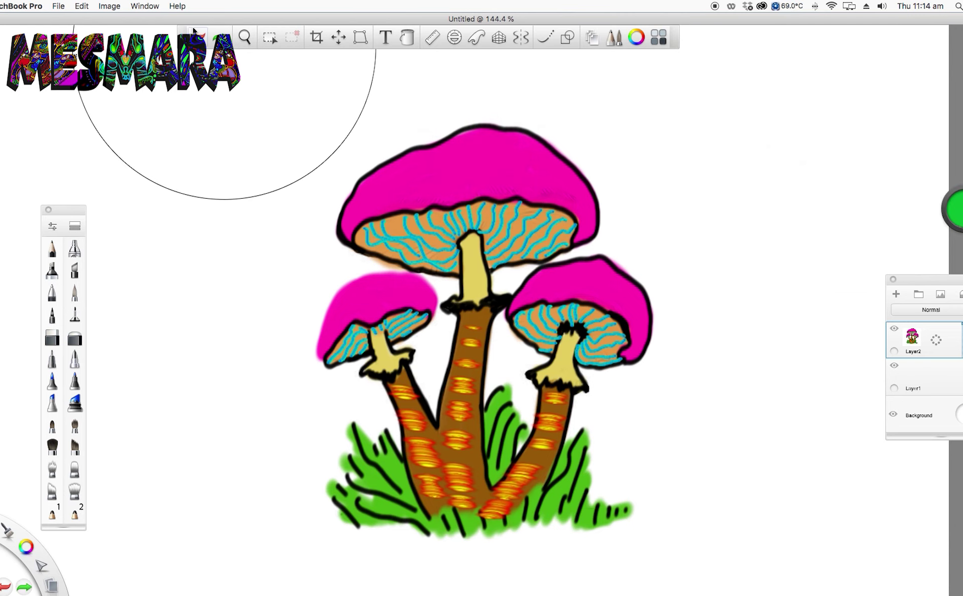
{"action": "left_click", "coordinate": [52, 226]}
{"action": "left_click_drag", "start_coordinate": [21, 146], "coordinate": [0, 147]}
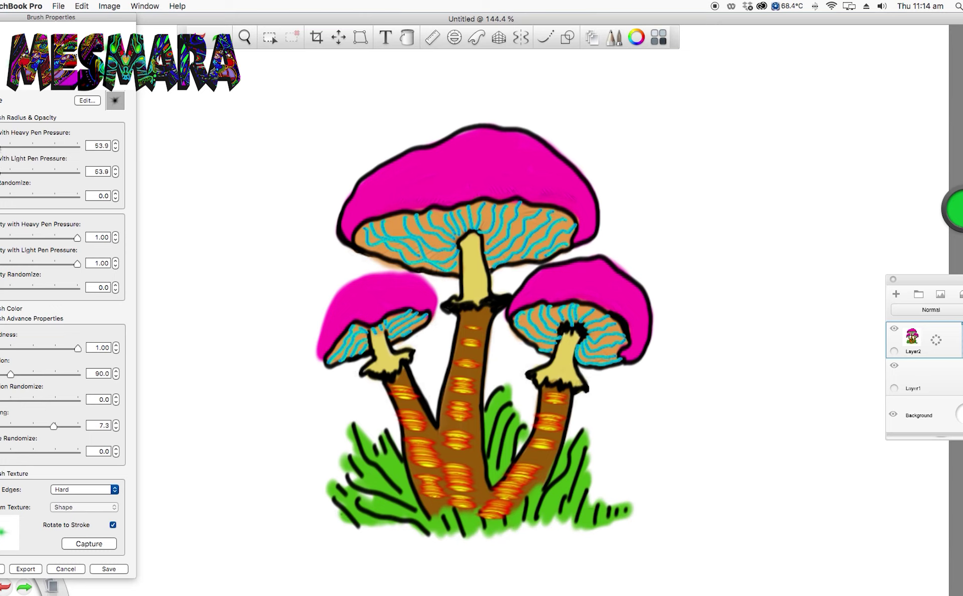
Stamp ten green sparkle spots across the pink top of the large mushroom cap.
{"action": "left_click", "coordinate": [505, 162]}
{"action": "left_click", "coordinate": [535, 169]}
{"action": "left_click", "coordinate": [488, 138]}
{"action": "left_click", "coordinate": [451, 185]}
{"action": "left_click", "coordinate": [449, 164]}
{"action": "left_click", "coordinate": [471, 169]}
{"action": "left_click", "coordinate": [474, 181]}
{"action": "left_click", "coordinate": [484, 177]}
{"action": "left_click", "coordinate": [473, 138]}
{"action": "left_click", "coordinate": [414, 170]}
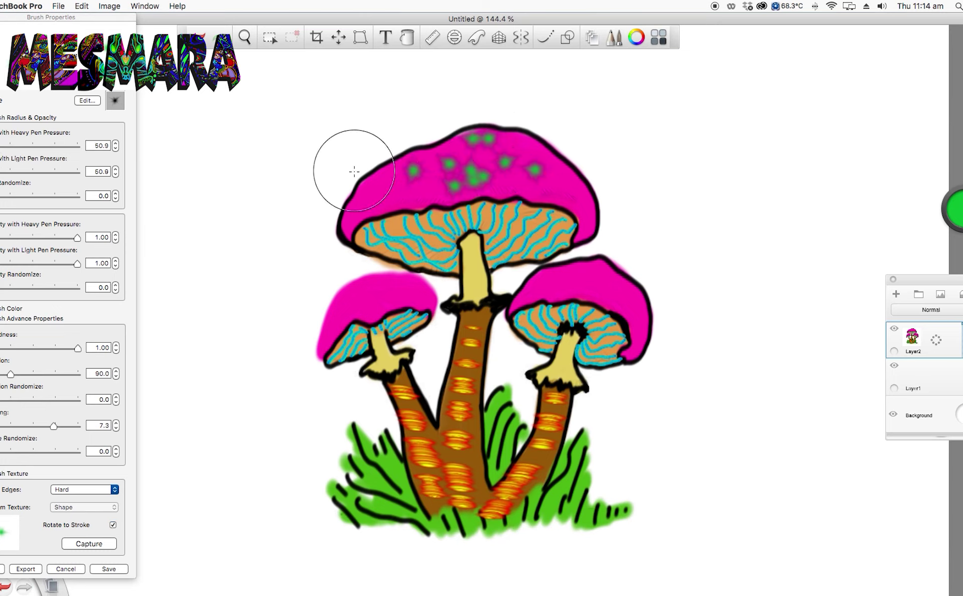
Raise the heavy-pressure radius to 82.7 and stamp larger green sparkle spots across the large pink cap and its outer edges.
{"action": "left_click_drag", "start_coordinate": [0, 146], "coordinate": [3, 146]}
{"action": "left_click", "coordinate": [394, 192]}
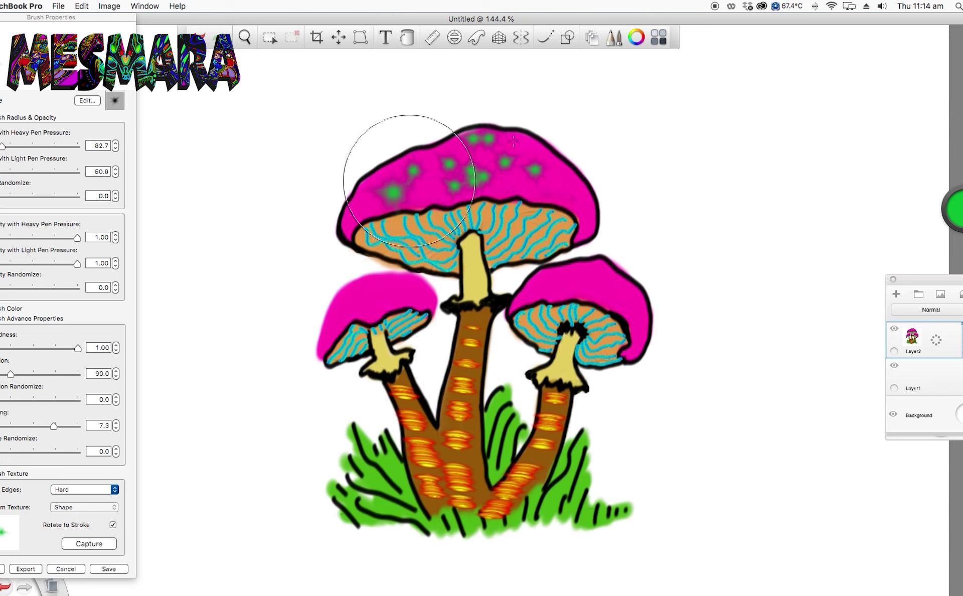
{"action": "left_click", "coordinate": [412, 189]}
{"action": "left_click", "coordinate": [427, 189]}
{"action": "left_click", "coordinate": [545, 182]}
{"action": "left_click", "coordinate": [526, 148]}
{"action": "left_click", "coordinate": [566, 178]}
{"action": "left_click", "coordinate": [579, 204]}
{"action": "left_click", "coordinate": [508, 180]}
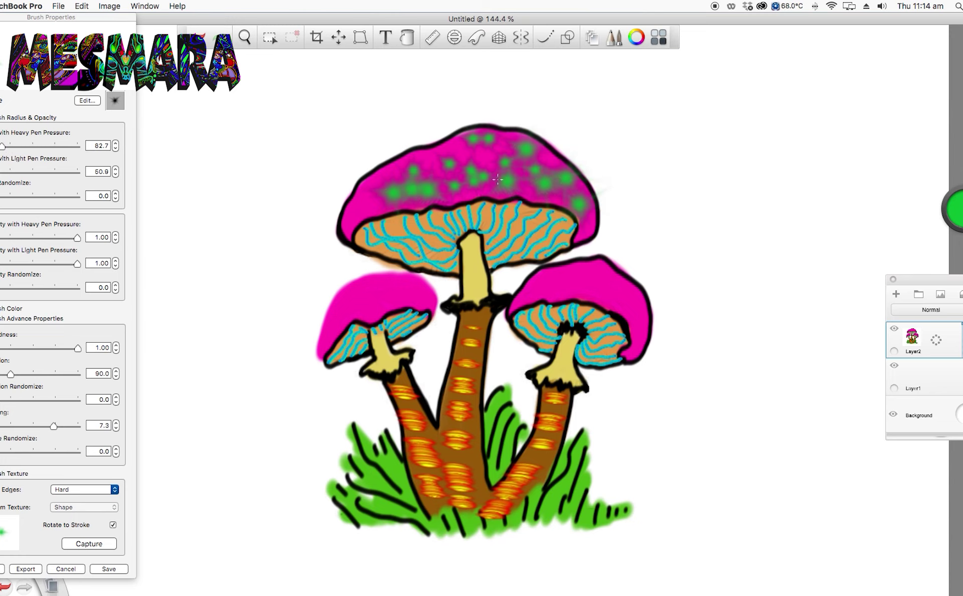
{"action": "left_click", "coordinate": [385, 166]}
{"action": "left_click", "coordinate": [354, 204]}
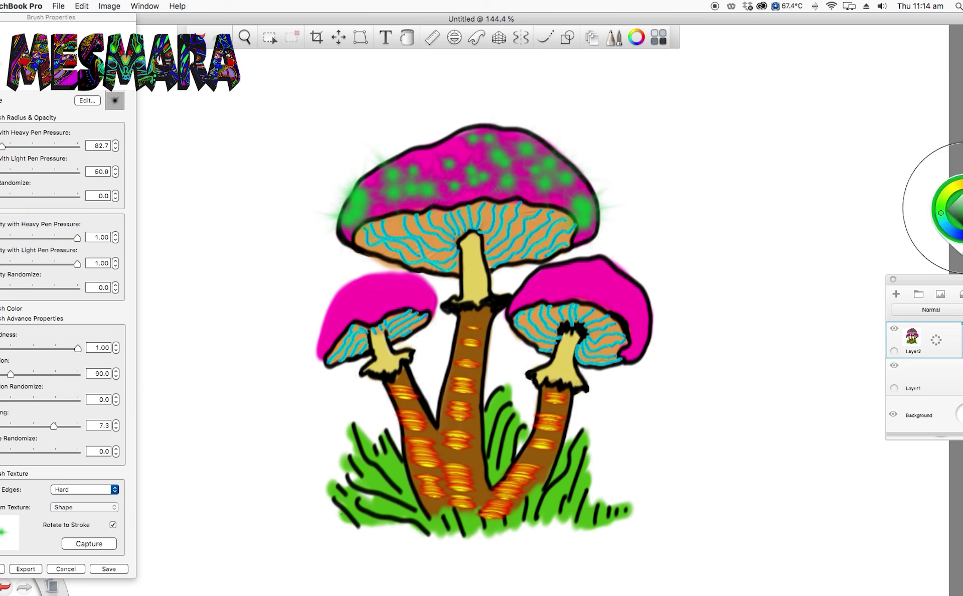
Change the brush color to mustard yellow and stamp sparkle spots along the small left mushroom cap.
{"action": "left_click", "coordinate": [381, 290]}
{"action": "key", "text": "super+z"}
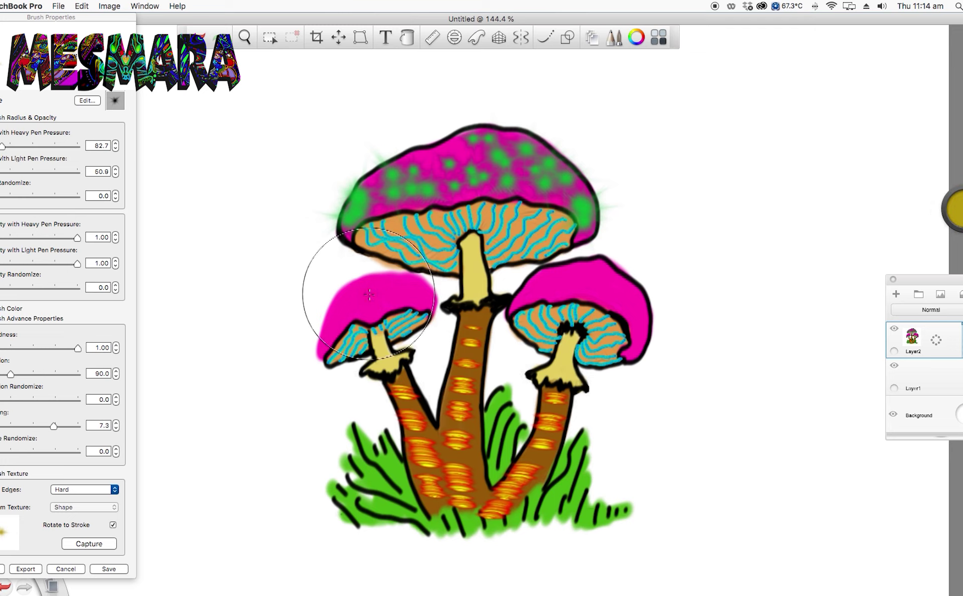
{"action": "left_click", "coordinate": [416, 291]}
{"action": "left_click", "coordinate": [349, 295]}
{"action": "left_click", "coordinate": [336, 315]}
{"action": "left_click", "coordinate": [325, 341]}
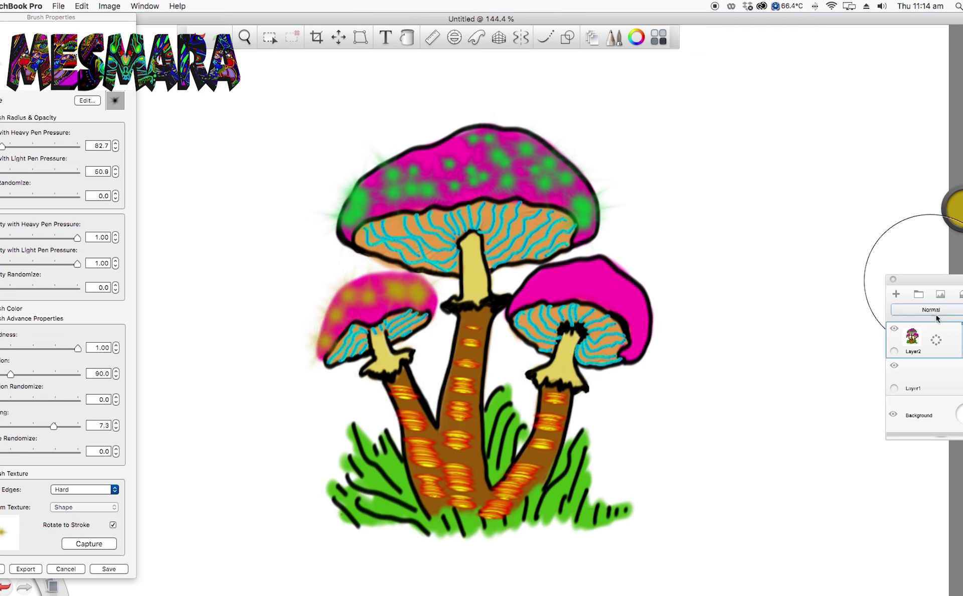
Change the brush color to red and stamp sparkle spots across the right mushroom cap.
{"action": "left_click", "coordinate": [961, 210]}
{"action": "left_click", "coordinate": [962, 211]}
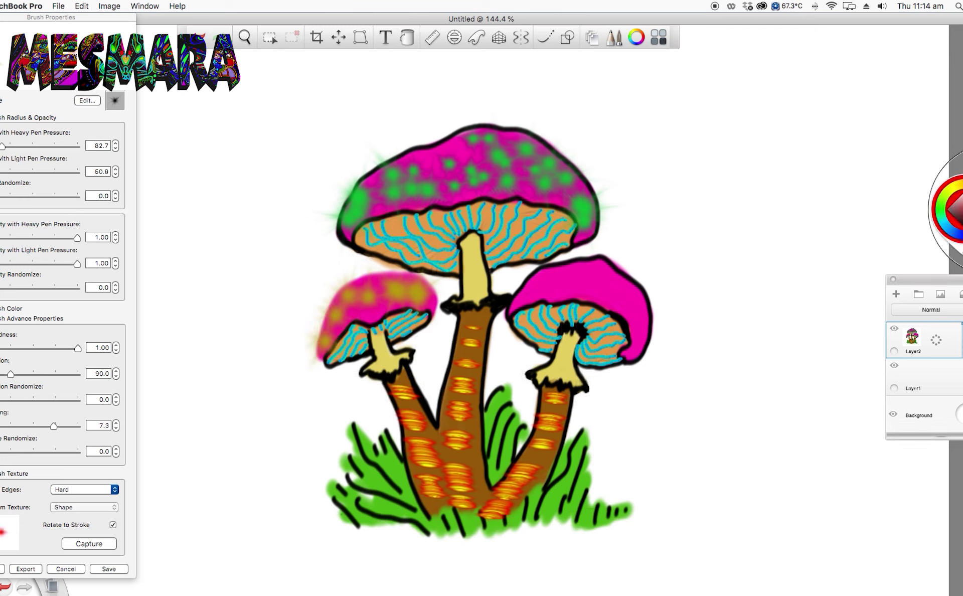
{"action": "left_click", "coordinate": [583, 279]}
{"action": "left_click", "coordinate": [611, 290]}
{"action": "left_click", "coordinate": [636, 317]}
{"action": "left_click_drag", "start_coordinate": [559, 275], "coordinate": [536, 285]}
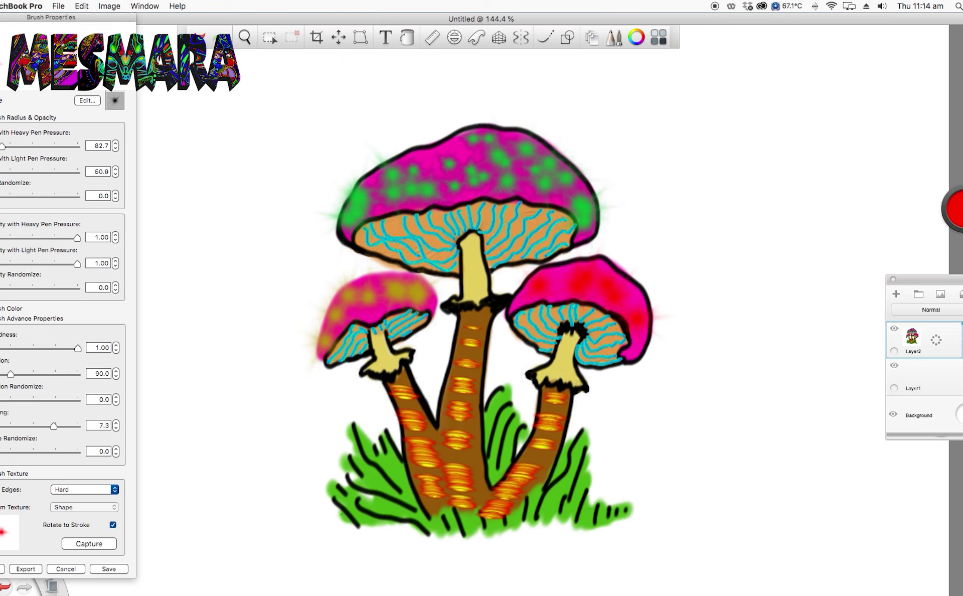
Choose the Smear brush from the Basic set and reduce its radius to 19.3.
{"action": "left_click", "coordinate": [0, 17]}
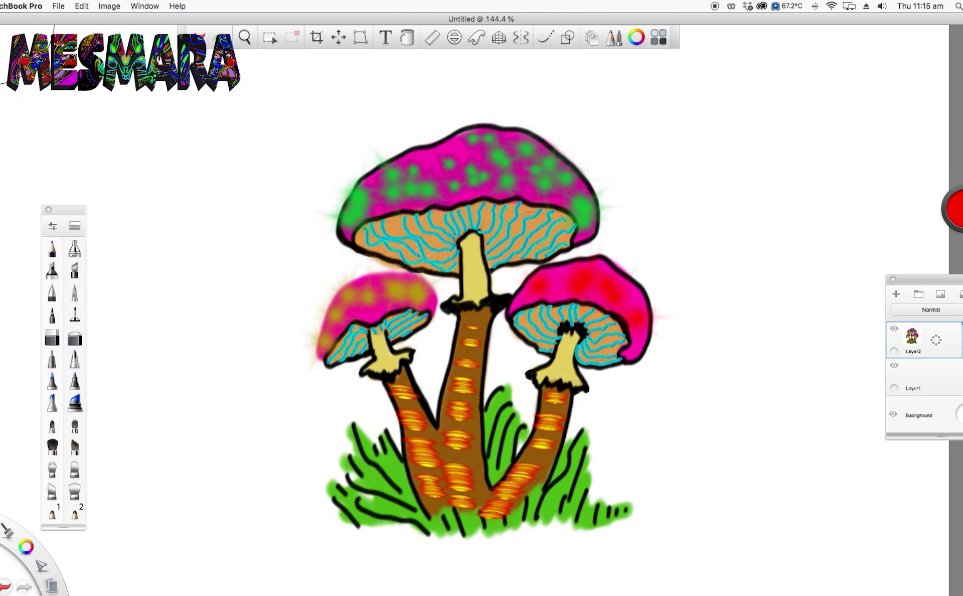
{"action": "left_click", "coordinate": [75, 228]}
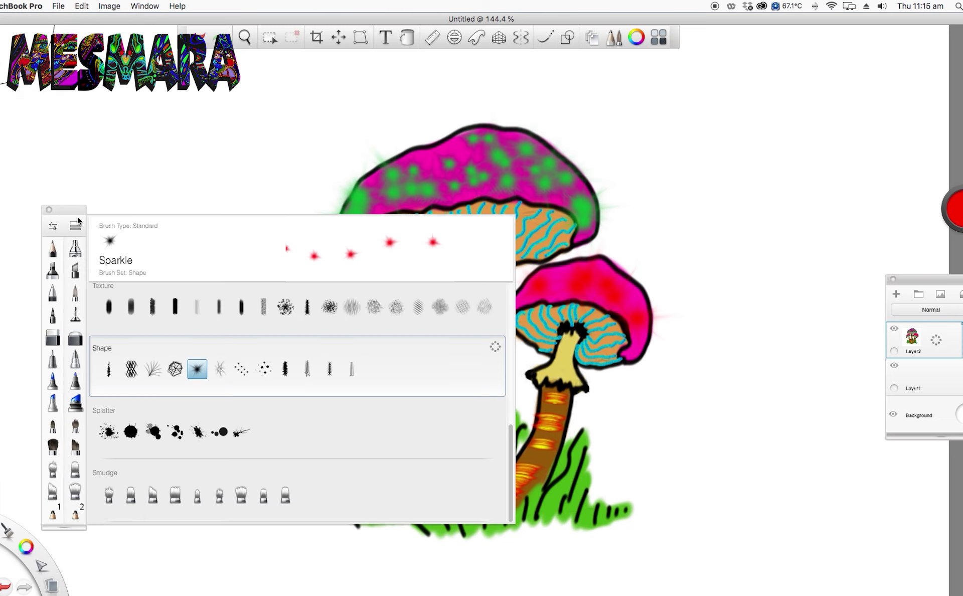
{"action": "scroll", "coordinate": [509, 401], "scroll_direction": "up", "scroll_amount": 10}
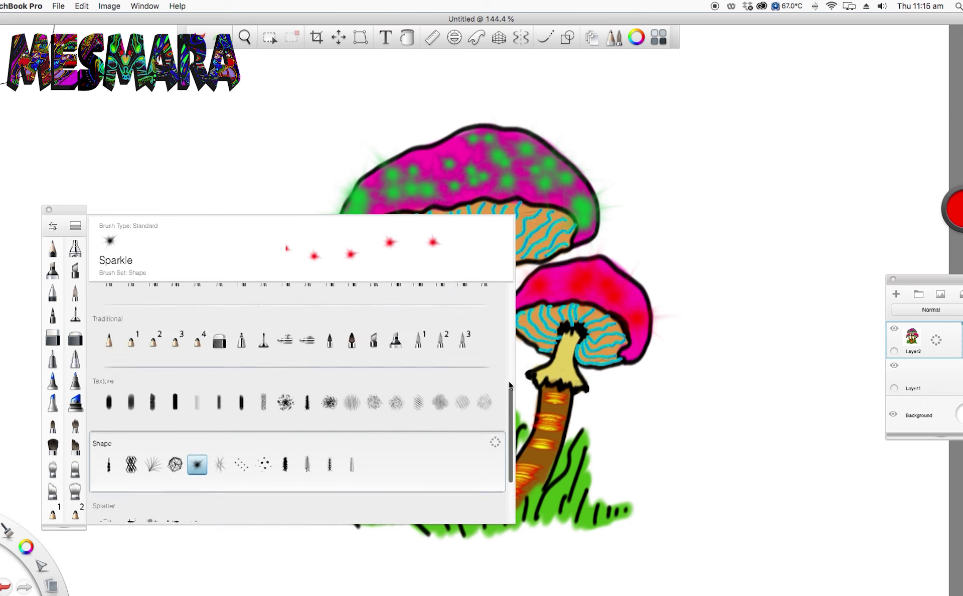
{"action": "left_click", "coordinate": [266, 305]}
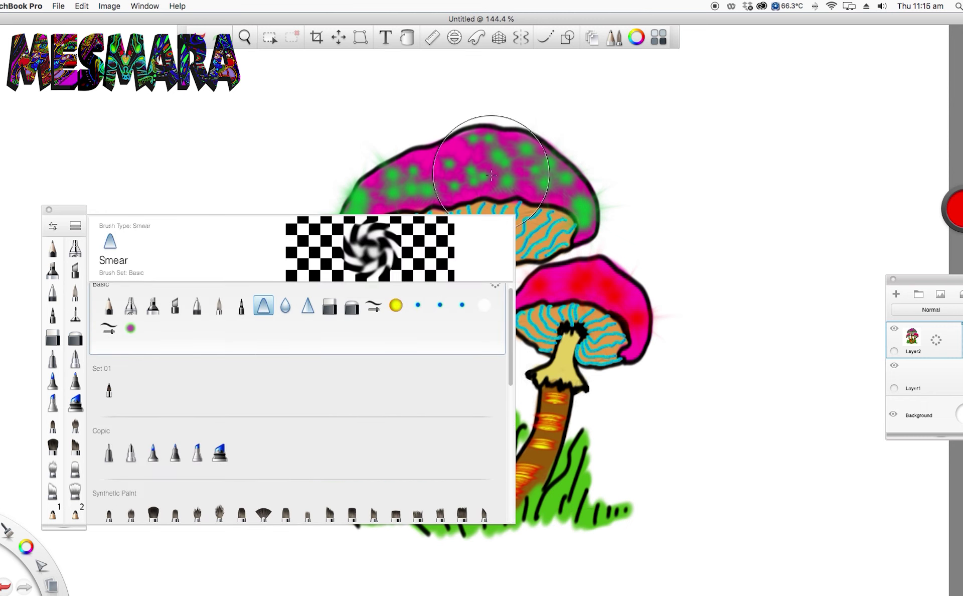
{"action": "left_click", "coordinate": [50, 222]}
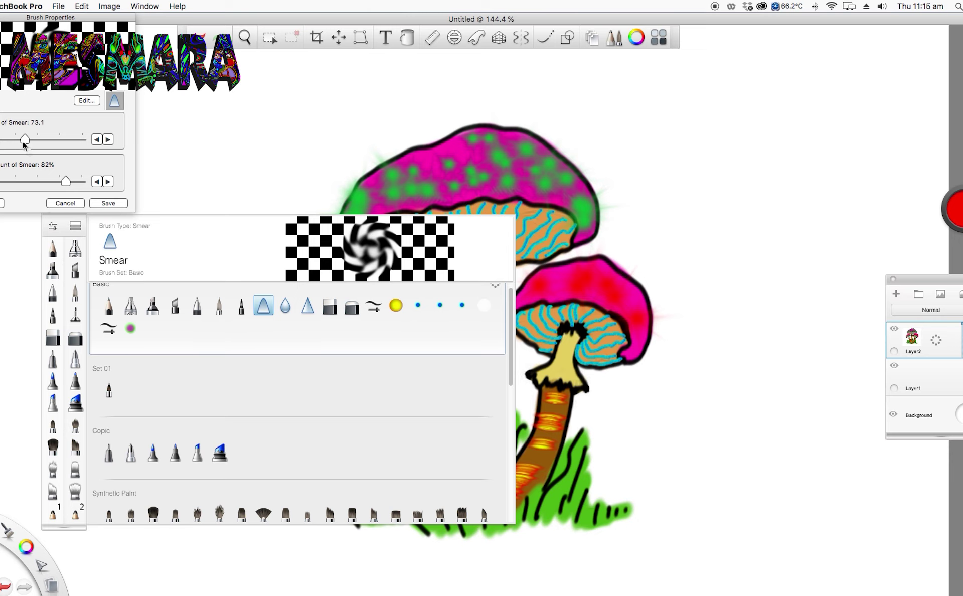
{"action": "left_click_drag", "start_coordinate": [15, 141], "coordinate": [5, 140]}
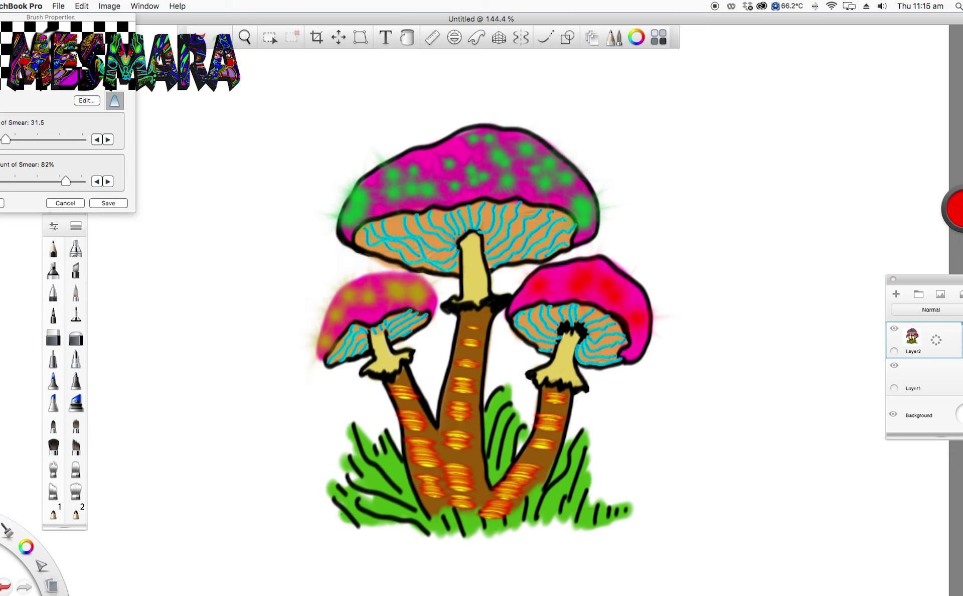
{"action": "left_click_drag", "start_coordinate": [4, 140], "coordinate": [1, 141]}
Try a short smear at the top of the right cap and delete Layer1.
{"action": "mouse_move", "coordinate": [595, 267]}
{"action": "left_mouse_down"}
{"action": "mouse_move", "coordinate": [584, 291]}
{"action": "mouse_move", "coordinate": [588, 271]}
{"action": "left_mouse_up"}
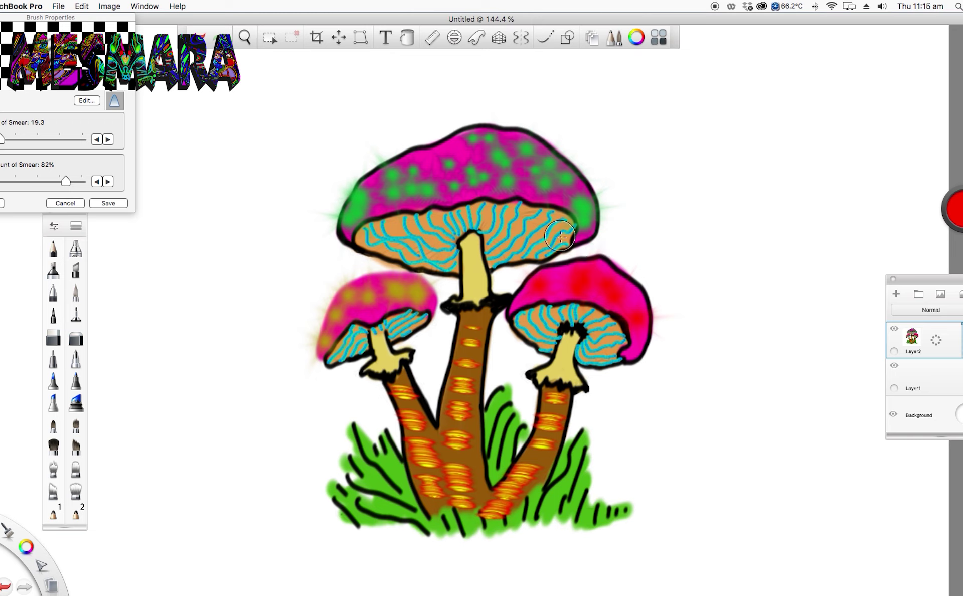
{"action": "left_click", "coordinate": [943, 379]}
{"action": "left_click_drag", "start_coordinate": [945, 380], "coordinate": [960, 355]}
Set the amount of smear to 98% and the radius to 15.3, and blend the red spots across the right cap.
{"action": "left_click_drag", "start_coordinate": [568, 279], "coordinate": [587, 283]}
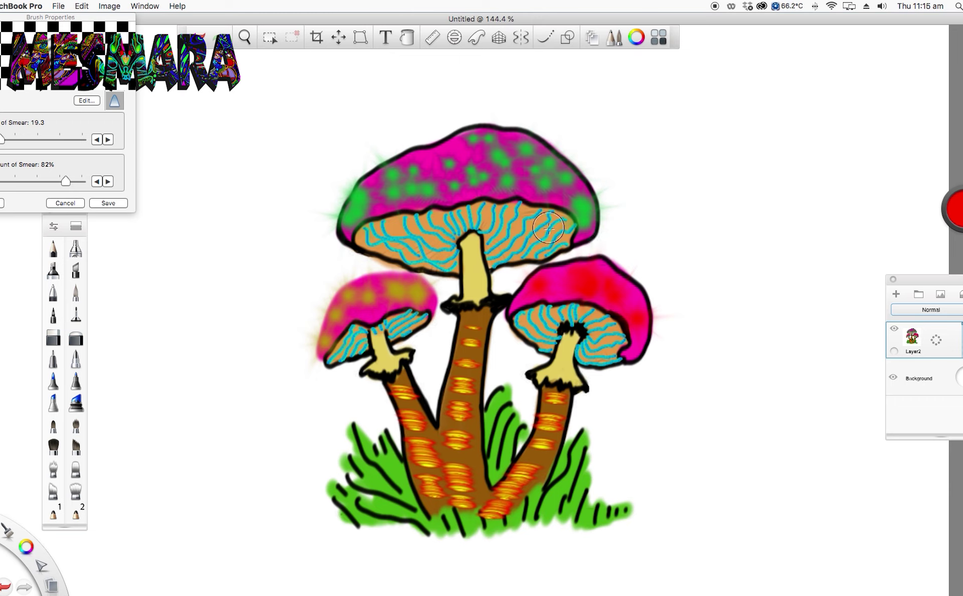
{"action": "left_click_drag", "start_coordinate": [66, 181], "coordinate": [80, 181]}
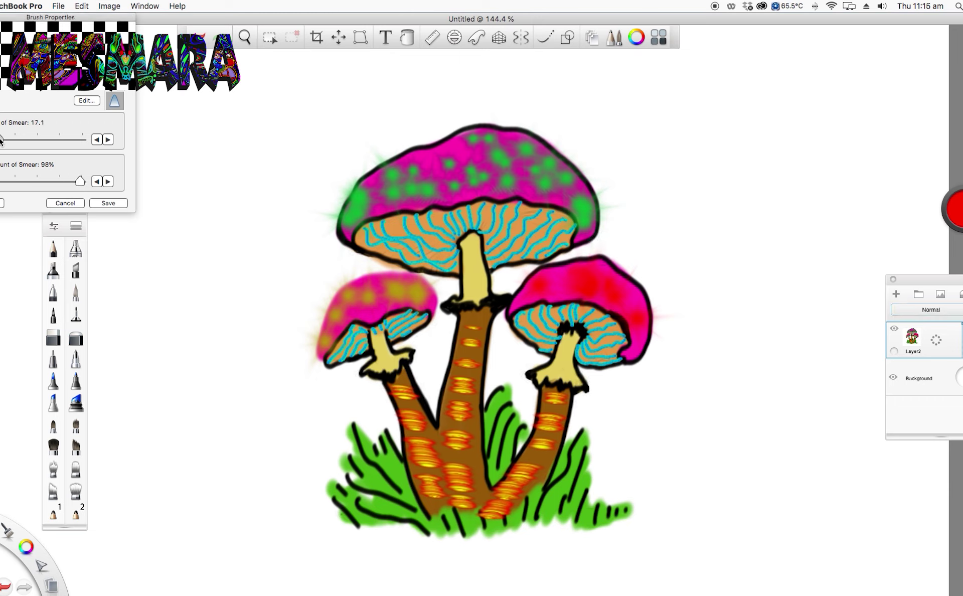
{"action": "left_click_drag", "start_coordinate": [599, 283], "coordinate": [622, 301]}
{"action": "mouse_move", "coordinate": [567, 279]}
{"action": "left_mouse_down"}
{"action": "mouse_move", "coordinate": [527, 299]}
{"action": "mouse_move", "coordinate": [612, 276]}
{"action": "mouse_move", "coordinate": [637, 312]}
{"action": "mouse_move", "coordinate": [634, 303]}
{"action": "left_mouse_up"}
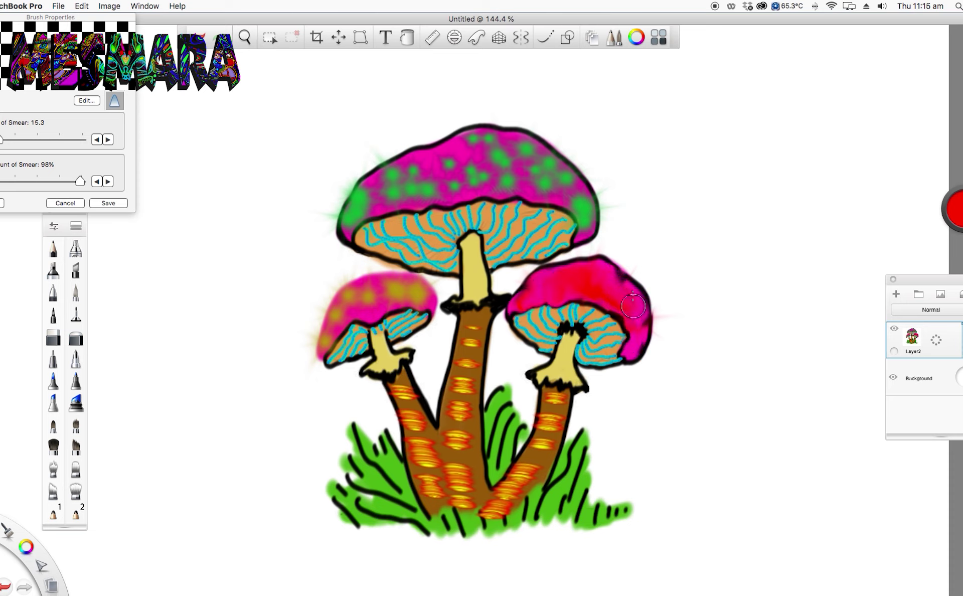
Try smearing the gills under the right cap and undo the latest smear.
{"action": "mouse_move", "coordinate": [532, 334]}
{"action": "left_mouse_down"}
{"action": "mouse_move", "coordinate": [567, 316]}
{"action": "mouse_move", "coordinate": [602, 321]}
{"action": "mouse_move", "coordinate": [610, 359]}
{"action": "mouse_move", "coordinate": [585, 306]}
{"action": "left_mouse_up"}
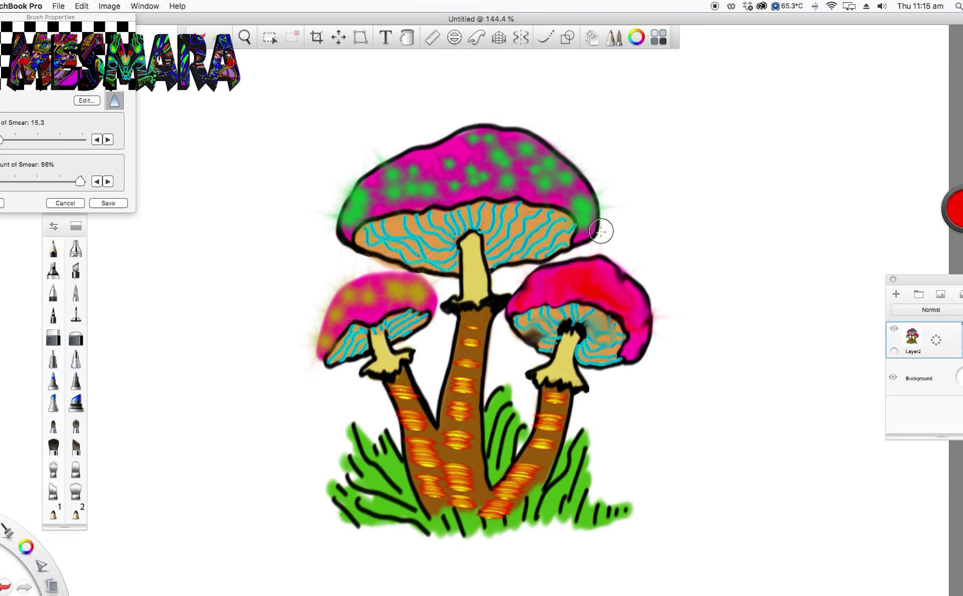
{"action": "left_click", "coordinate": [198, 35]}
{"action": "left_click", "coordinate": [198, 35]}
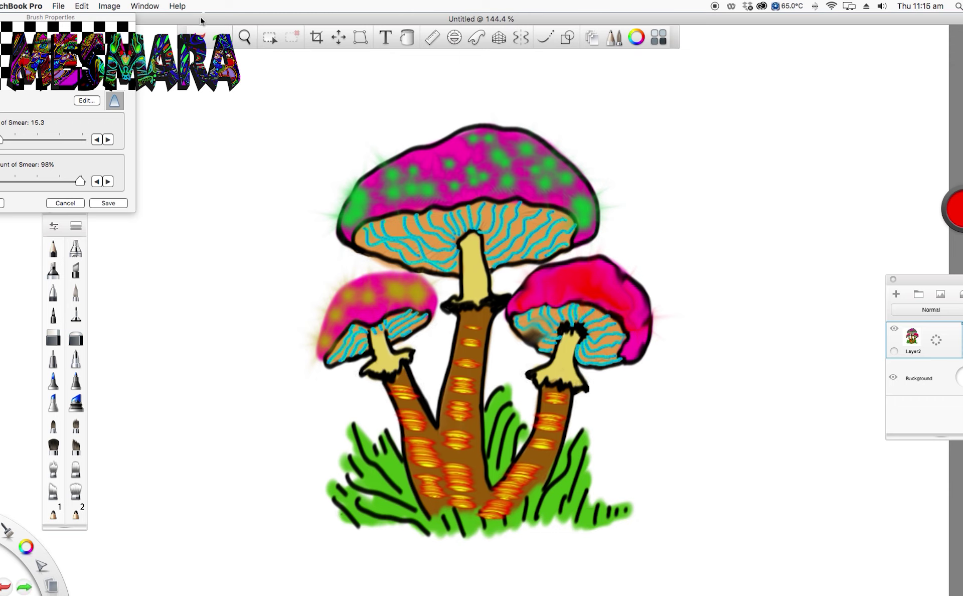
Swirl the green spots on the large cap and the yellow spots on the left cap, reducing the smear radius to 8.3.
{"action": "mouse_move", "coordinate": [557, 166]}
{"action": "left_mouse_down"}
{"action": "mouse_move", "coordinate": [530, 174]}
{"action": "mouse_move", "coordinate": [560, 191]}
{"action": "mouse_move", "coordinate": [531, 158]}
{"action": "mouse_move", "coordinate": [493, 153]}
{"action": "left_mouse_up"}
{"action": "left_click_drag", "start_coordinate": [2, 141], "coordinate": [1, 141]}
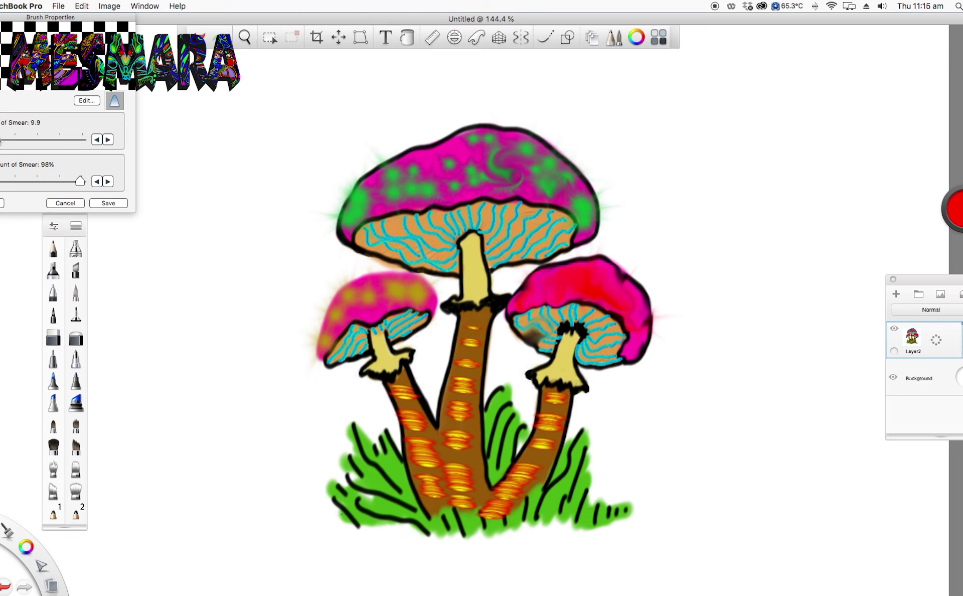
{"action": "mouse_move", "coordinate": [449, 155]}
{"action": "left_mouse_down"}
{"action": "mouse_move", "coordinate": [493, 148]}
{"action": "mouse_move", "coordinate": [562, 175]}
{"action": "left_mouse_up"}
{"action": "mouse_move", "coordinate": [474, 167]}
{"action": "left_mouse_down"}
{"action": "mouse_move", "coordinate": [378, 181]}
{"action": "mouse_move", "coordinate": [384, 195]}
{"action": "mouse_move", "coordinate": [367, 191]}
{"action": "mouse_move", "coordinate": [376, 202]}
{"action": "left_mouse_up"}
{"action": "left_click_drag", "start_coordinate": [576, 196], "coordinate": [578, 216]}
{"action": "mouse_move", "coordinate": [397, 285]}
{"action": "left_mouse_down"}
{"action": "mouse_move", "coordinate": [418, 296]}
{"action": "mouse_move", "coordinate": [391, 282]}
{"action": "mouse_move", "coordinate": [369, 286]}
{"action": "mouse_move", "coordinate": [392, 285]}
{"action": "mouse_move", "coordinate": [357, 293]}
{"action": "mouse_move", "coordinate": [324, 346]}
{"action": "left_mouse_up"}
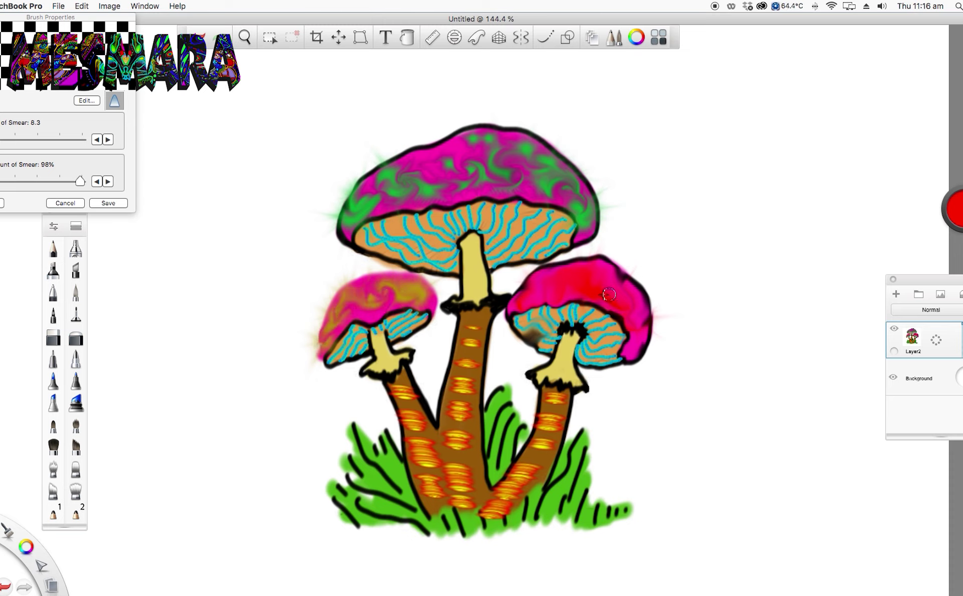
Smear the red-and-yellow bands lengthwise down all three brown stems into jagged, pointed shapes.
{"action": "mouse_move", "coordinate": [552, 395]}
{"action": "left_mouse_down"}
{"action": "mouse_move", "coordinate": [530, 468]}
{"action": "mouse_move", "coordinate": [481, 514]}
{"action": "left_mouse_up"}
{"action": "left_click_drag", "start_coordinate": [472, 319], "coordinate": [462, 529]}
{"action": "left_click_drag", "start_coordinate": [400, 377], "coordinate": [466, 536]}
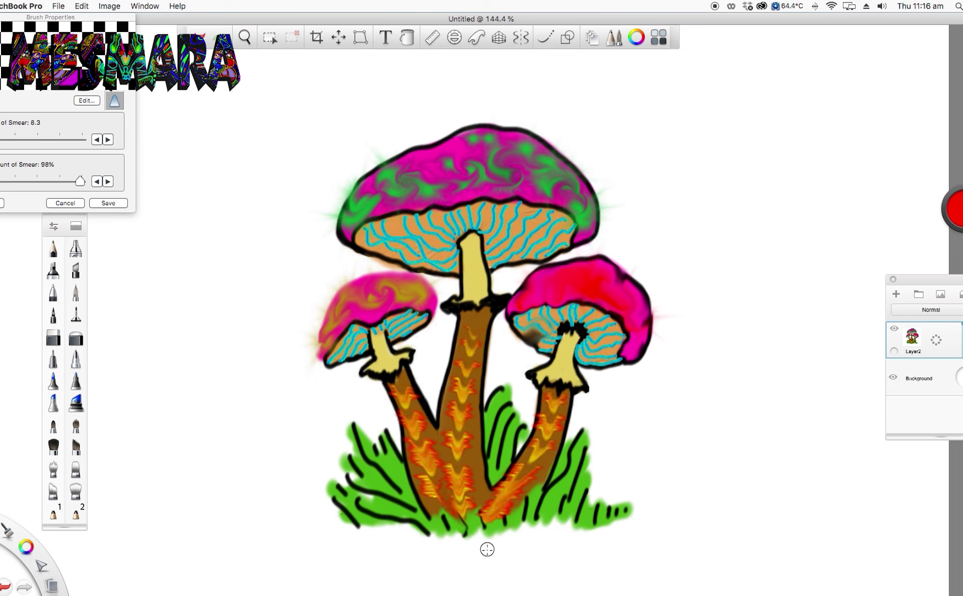
Smear the turquoise gill lines under all three caps into wavy patterns.
{"action": "mouse_move", "coordinate": [492, 223]}
{"action": "left_mouse_down"}
{"action": "mouse_move", "coordinate": [445, 264]}
{"action": "mouse_move", "coordinate": [440, 244]}
{"action": "mouse_move", "coordinate": [487, 226]}
{"action": "mouse_move", "coordinate": [523, 255]}
{"action": "mouse_move", "coordinate": [467, 223]}
{"action": "mouse_move", "coordinate": [392, 248]}
{"action": "mouse_move", "coordinate": [467, 211]}
{"action": "mouse_move", "coordinate": [552, 224]}
{"action": "left_mouse_up"}
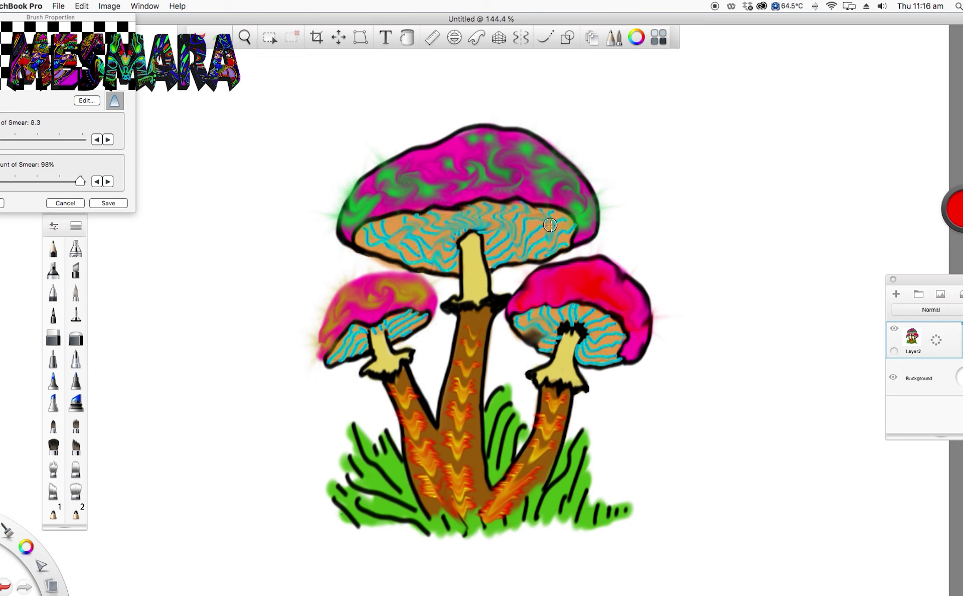
{"action": "mouse_move", "coordinate": [536, 331]}
{"action": "left_mouse_down"}
{"action": "mouse_move", "coordinate": [586, 316]}
{"action": "mouse_move", "coordinate": [601, 353]}
{"action": "left_mouse_up"}
{"action": "mouse_move", "coordinate": [363, 339]}
{"action": "left_mouse_down"}
{"action": "mouse_move", "coordinate": [350, 349]}
{"action": "mouse_move", "coordinate": [358, 350]}
{"action": "left_mouse_up"}
{"action": "left_click_drag", "start_coordinate": [400, 314], "coordinate": [396, 325]}
Smear the black edges of the three cream stem collars outward into curled tips.
{"action": "mouse_move", "coordinate": [545, 378]}
{"action": "left_mouse_down"}
{"action": "mouse_move", "coordinate": [540, 401]}
{"action": "mouse_move", "coordinate": [576, 400]}
{"action": "mouse_move", "coordinate": [522, 371]}
{"action": "mouse_move", "coordinate": [590, 389]}
{"action": "left_mouse_up"}
{"action": "mouse_move", "coordinate": [457, 301]}
{"action": "left_mouse_down"}
{"action": "mouse_move", "coordinate": [430, 286]}
{"action": "mouse_move", "coordinate": [494, 296]}
{"action": "mouse_move", "coordinate": [472, 286]}
{"action": "left_mouse_up"}
{"action": "mouse_move", "coordinate": [366, 369]}
{"action": "left_mouse_down"}
{"action": "mouse_move", "coordinate": [391, 379]}
{"action": "mouse_move", "coordinate": [408, 360]}
{"action": "left_mouse_up"}
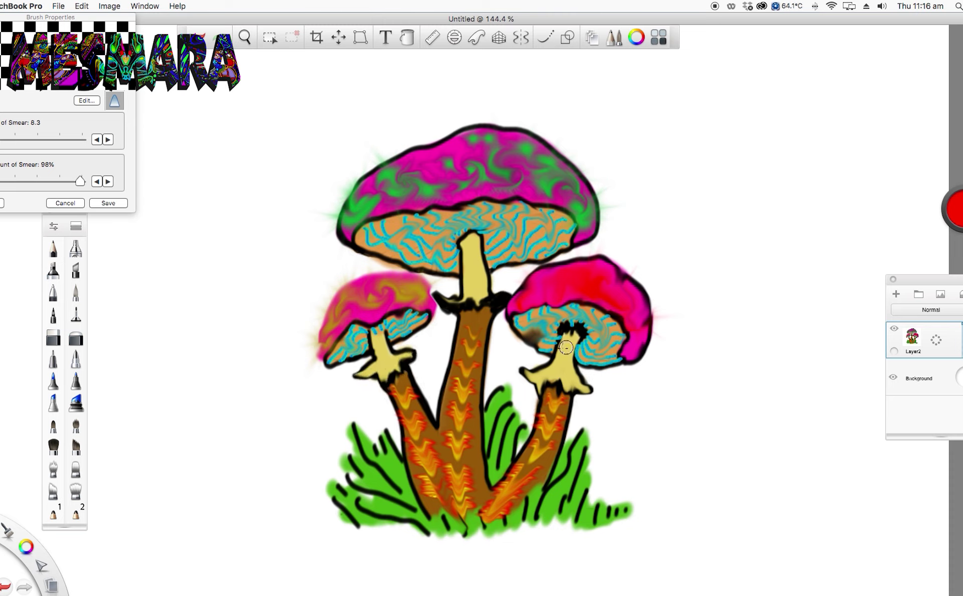
Smear the grass and its black lines into wavy, zigzag shapes on both sides of and between the stems.
{"action": "mouse_move", "coordinate": [359, 429]}
{"action": "left_mouse_down"}
{"action": "mouse_move", "coordinate": [357, 444]}
{"action": "mouse_move", "coordinate": [404, 523]}
{"action": "left_mouse_up"}
{"action": "left_click_drag", "start_coordinate": [501, 394], "coordinate": [509, 465]}
{"action": "mouse_move", "coordinate": [576, 431]}
{"action": "left_mouse_down"}
{"action": "mouse_move", "coordinate": [586, 499]}
{"action": "mouse_move", "coordinate": [567, 515]}
{"action": "mouse_move", "coordinate": [510, 490]}
{"action": "left_mouse_up"}
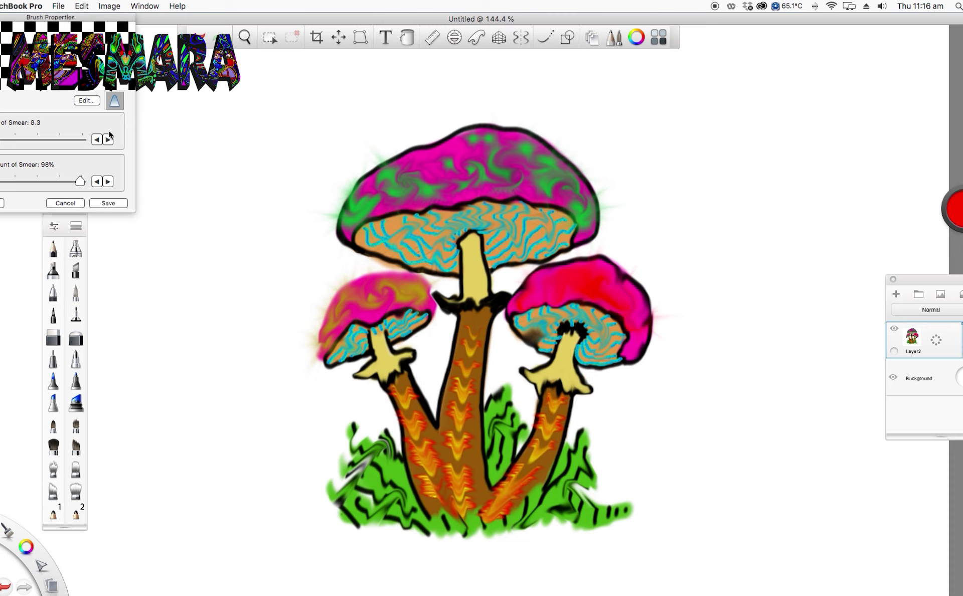
Choose the Medium Brush from the Traditional set, with black as the color and a heavy-pressure radius of 16.6.
{"action": "left_click", "coordinate": [81, 244]}
{"action": "left_click", "coordinate": [79, 228]}
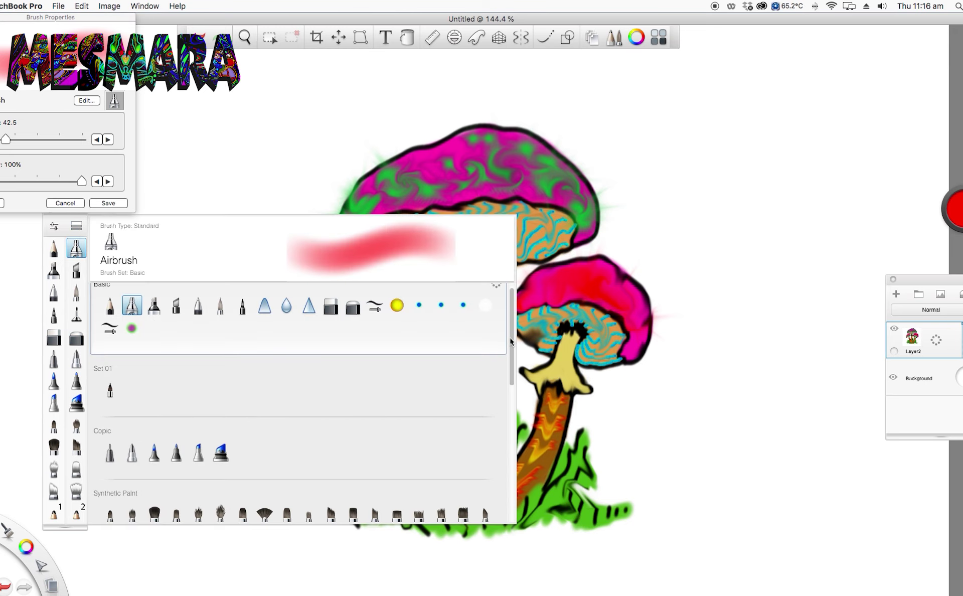
{"action": "scroll", "coordinate": [446, 384], "scroll_direction": "down", "scroll_amount": 5}
{"action": "left_click", "coordinate": [331, 458]}
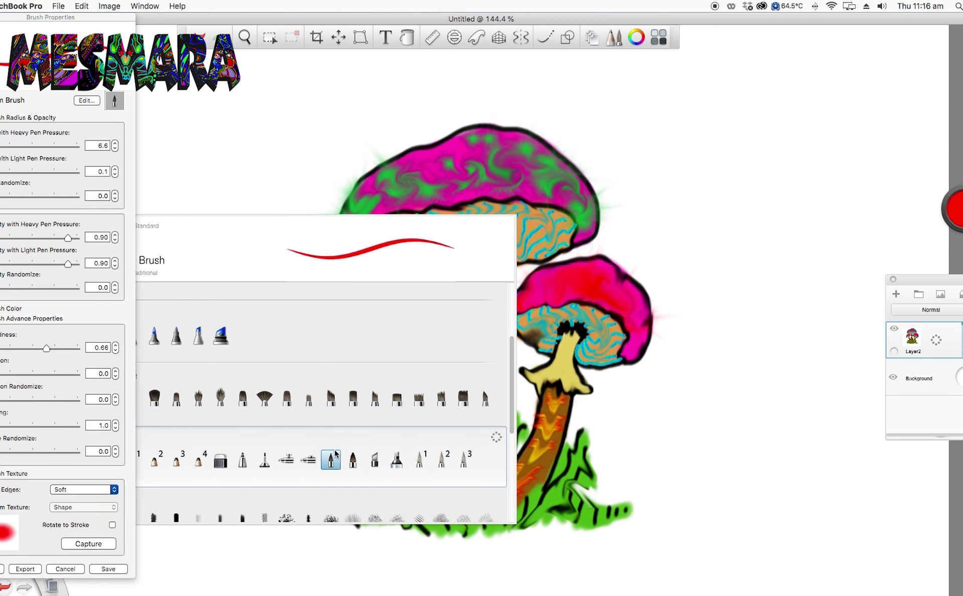
{"action": "left_click", "coordinate": [961, 216]}
{"action": "left_click", "coordinate": [960, 227]}
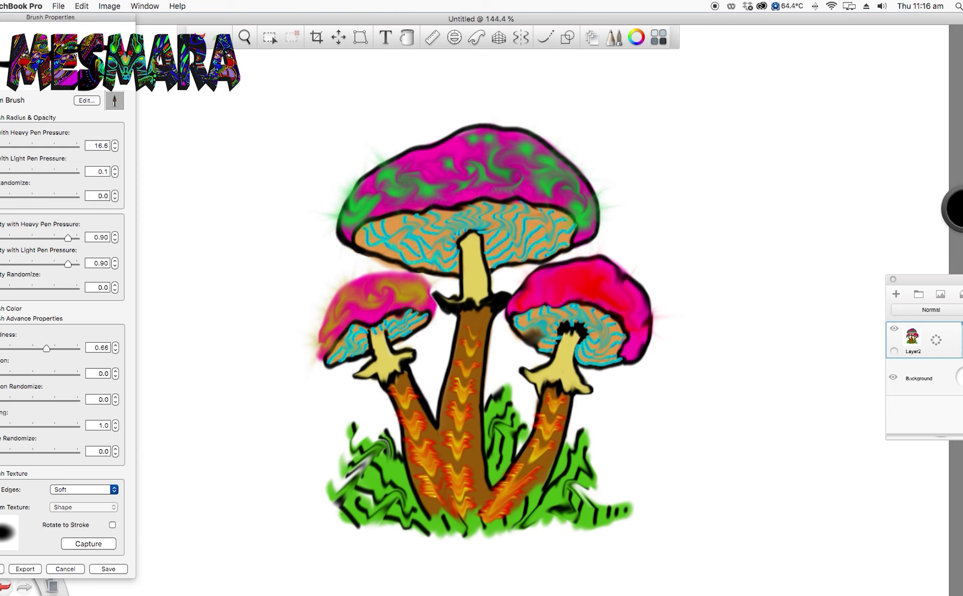
Paint thick black outlines around the large, left and right mushroom caps.
{"action": "mouse_move", "coordinate": [476, 125]}
{"action": "left_mouse_down"}
{"action": "mouse_move", "coordinate": [384, 163]}
{"action": "mouse_move", "coordinate": [337, 202]}
{"action": "mouse_move", "coordinate": [329, 238]}
{"action": "mouse_move", "coordinate": [354, 228]}
{"action": "left_mouse_up"}
{"action": "mouse_move", "coordinate": [476, 128]}
{"action": "left_mouse_down"}
{"action": "mouse_move", "coordinate": [544, 142]}
{"action": "mouse_move", "coordinate": [585, 174]}
{"action": "mouse_move", "coordinate": [599, 188]}
{"action": "mouse_move", "coordinate": [592, 238]}
{"action": "mouse_move", "coordinate": [580, 243]}
{"action": "mouse_move", "coordinate": [576, 220]}
{"action": "mouse_move", "coordinate": [519, 194]}
{"action": "mouse_move", "coordinate": [389, 215]}
{"action": "mouse_move", "coordinate": [348, 236]}
{"action": "left_mouse_up"}
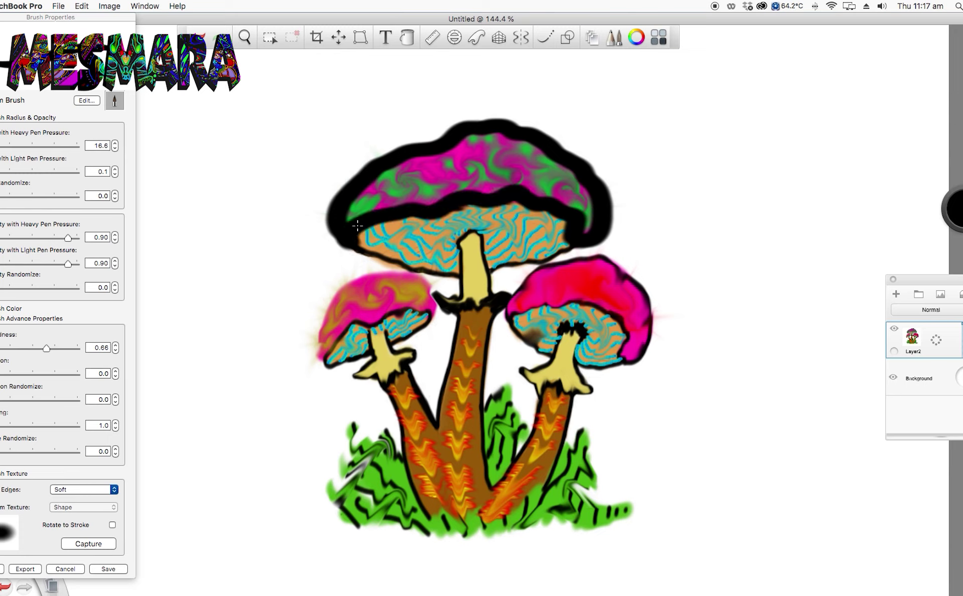
{"action": "mouse_move", "coordinate": [430, 313]}
{"action": "left_mouse_down"}
{"action": "mouse_move", "coordinate": [427, 288]}
{"action": "mouse_move", "coordinate": [411, 275]}
{"action": "mouse_move", "coordinate": [342, 283]}
{"action": "mouse_move", "coordinate": [318, 308]}
{"action": "mouse_move", "coordinate": [330, 348]}
{"action": "left_mouse_up"}
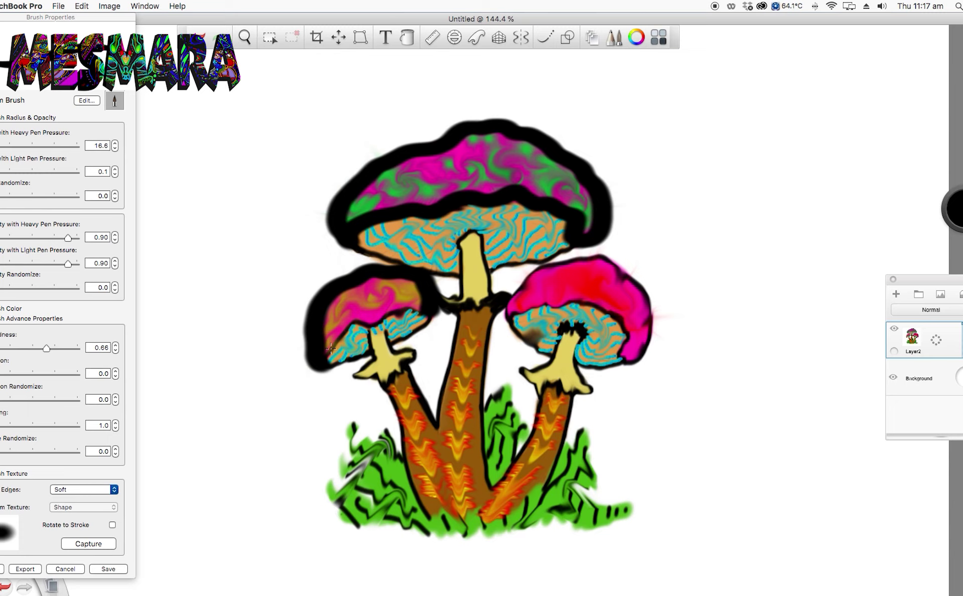
{"action": "mouse_move", "coordinate": [518, 306]}
{"action": "left_mouse_down"}
{"action": "mouse_move", "coordinate": [508, 289]}
{"action": "mouse_move", "coordinate": [587, 258]}
{"action": "mouse_move", "coordinate": [645, 297]}
{"action": "mouse_move", "coordinate": [642, 358]}
{"action": "mouse_move", "coordinate": [631, 334]}
{"action": "left_mouse_up"}
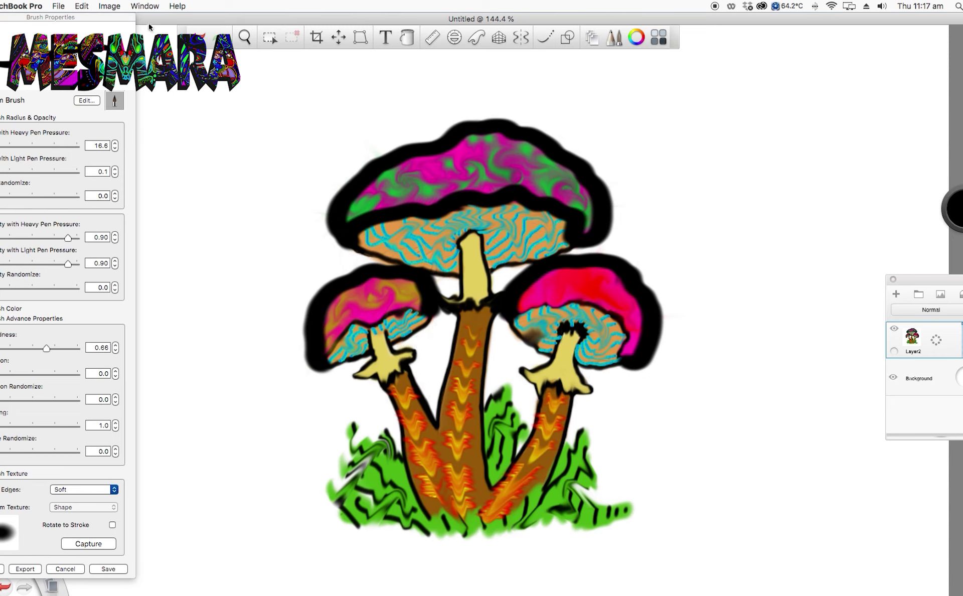
Choose the Dotted 3 brush from the Splatter set and open its brush properties.
{"action": "key", "text": "Escape"}
{"action": "left_click", "coordinate": [79, 224]}
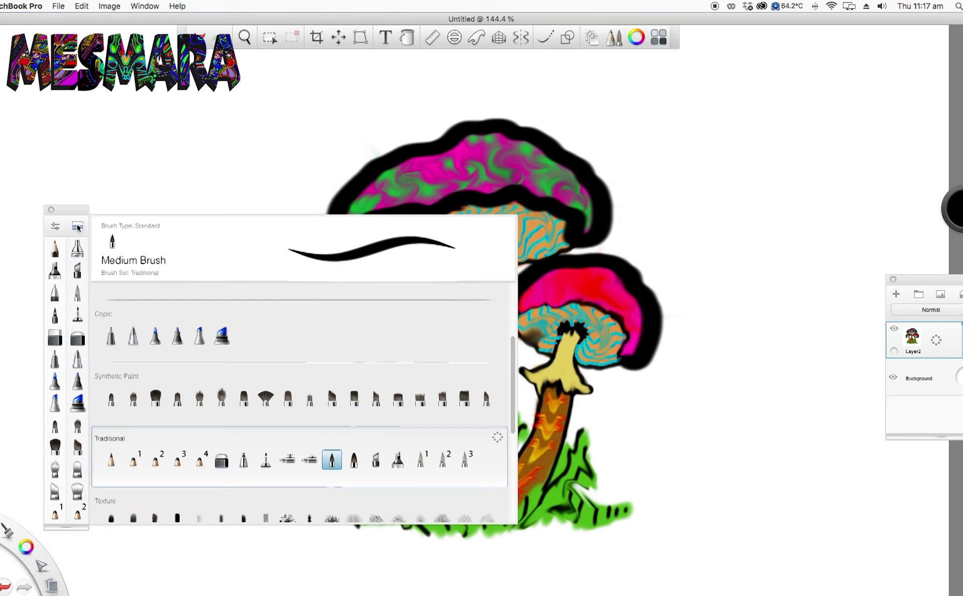
{"action": "scroll", "coordinate": [391, 435], "scroll_direction": "down", "scroll_amount": 5}
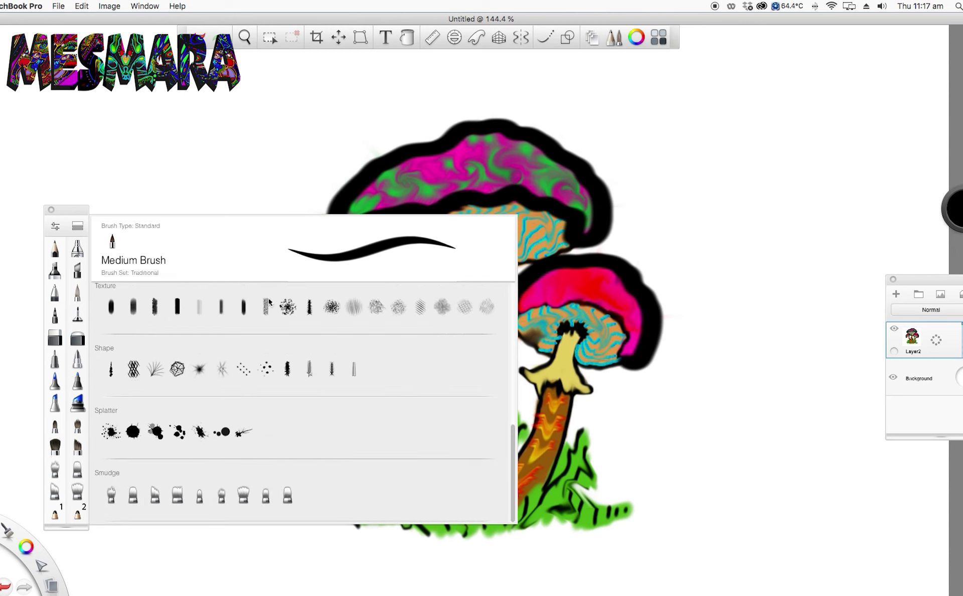
{"action": "left_click", "coordinate": [224, 430]}
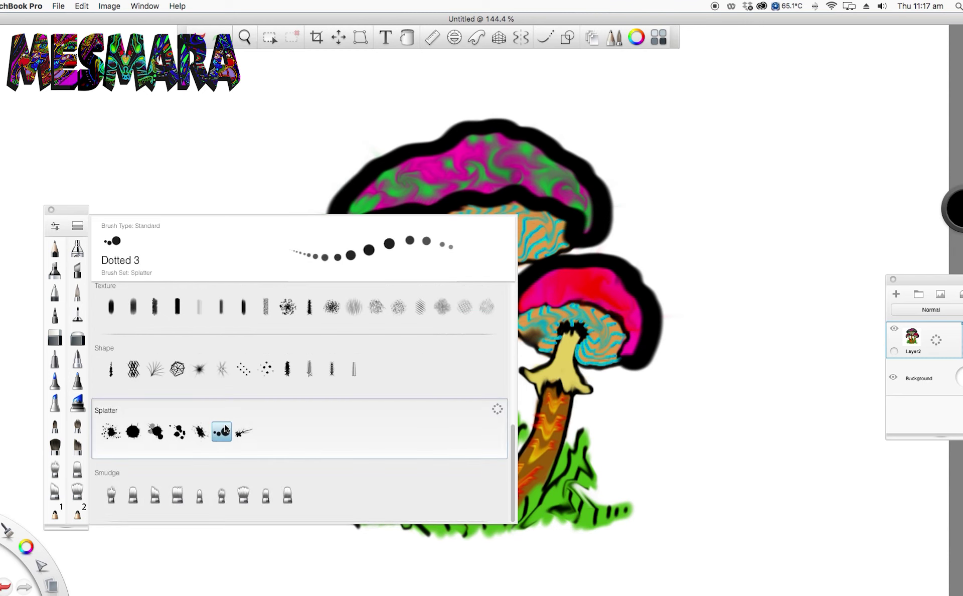
{"action": "left_click", "coordinate": [55, 226]}
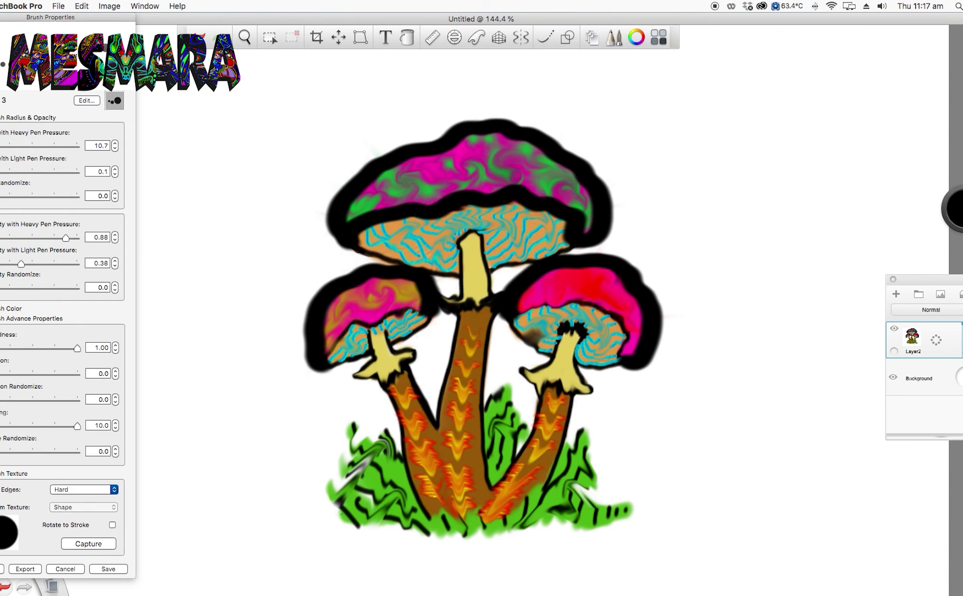
Set the dotted brush's heavy-pressure radius to 5.0 and its color to white.
{"action": "left_click_drag", "start_coordinate": [2, 146], "coordinate": [0, 146]}
{"action": "mouse_move", "coordinate": [937, 208]}
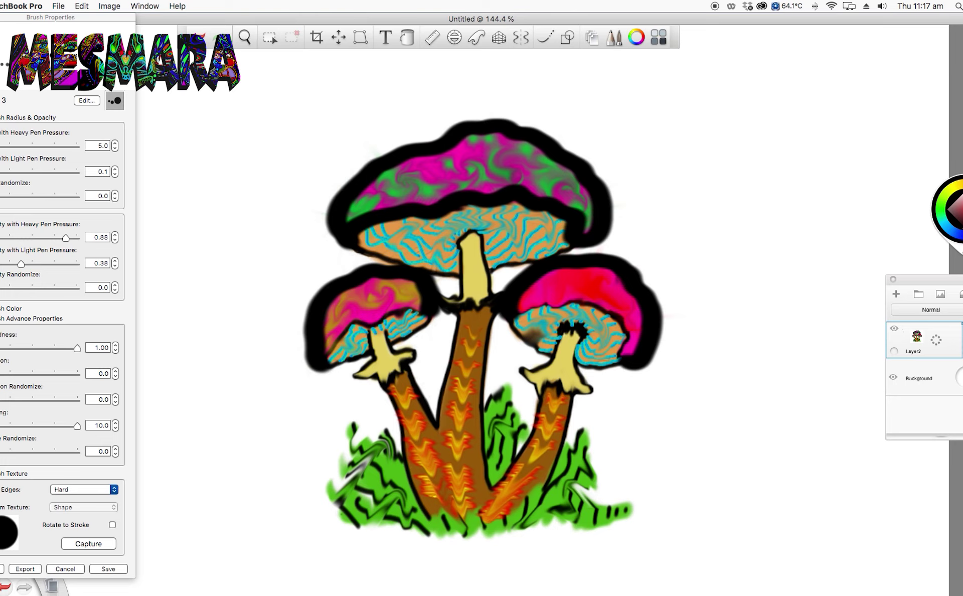
{"action": "left_click", "coordinate": [943, 221]}
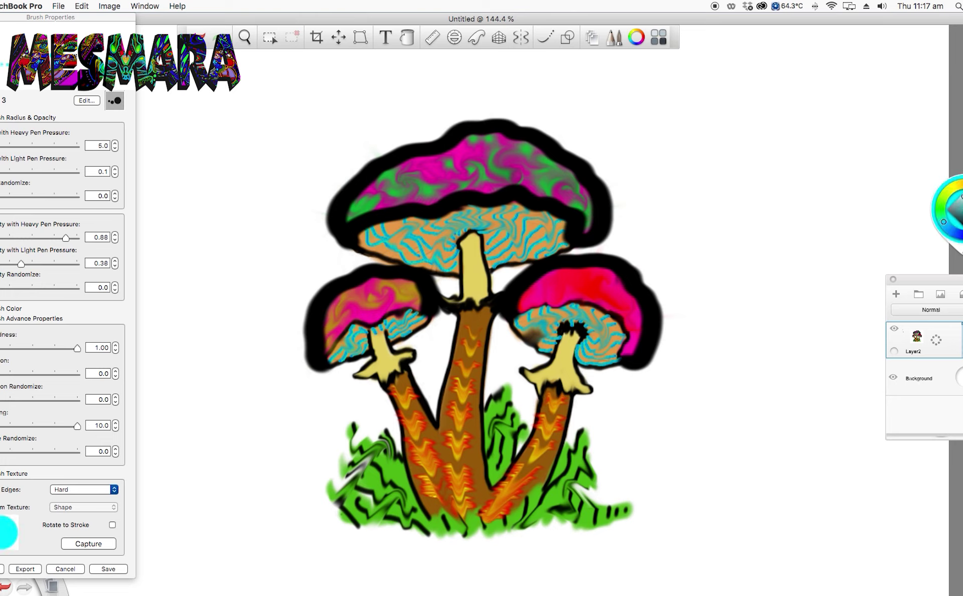
{"action": "left_click", "coordinate": [961, 195]}
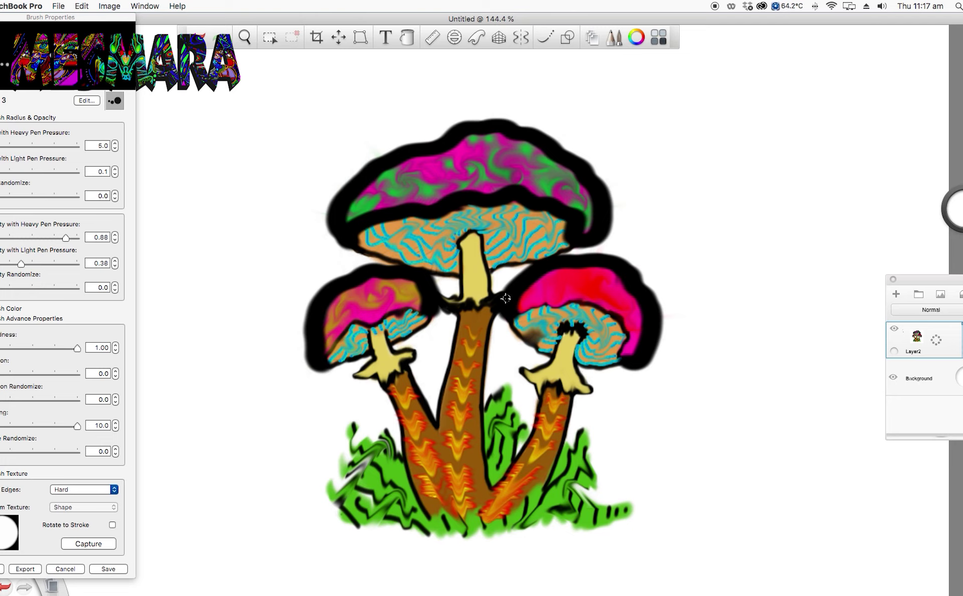
Paint two rows of white dots along the black outline of the right mushroom cap.
{"action": "mouse_move", "coordinate": [503, 296]}
{"action": "left_mouse_down"}
{"action": "mouse_move", "coordinate": [510, 315]}
{"action": "mouse_move", "coordinate": [510, 289]}
{"action": "mouse_move", "coordinate": [512, 301]}
{"action": "mouse_move", "coordinate": [534, 266]}
{"action": "mouse_move", "coordinate": [528, 281]}
{"action": "mouse_move", "coordinate": [556, 268]}
{"action": "mouse_move", "coordinate": [617, 276]}
{"action": "mouse_move", "coordinate": [648, 316]}
{"action": "mouse_move", "coordinate": [630, 358]}
{"action": "left_mouse_up"}
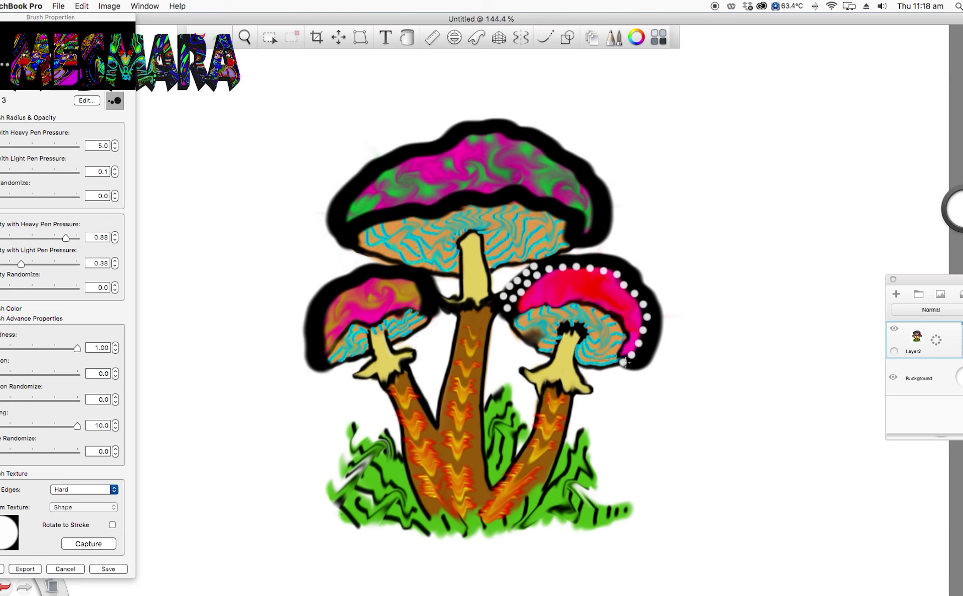
{"action": "mouse_move", "coordinate": [651, 301]}
{"action": "left_mouse_down"}
{"action": "mouse_move", "coordinate": [614, 266]}
{"action": "mouse_move", "coordinate": [547, 259]}
{"action": "left_mouse_up"}
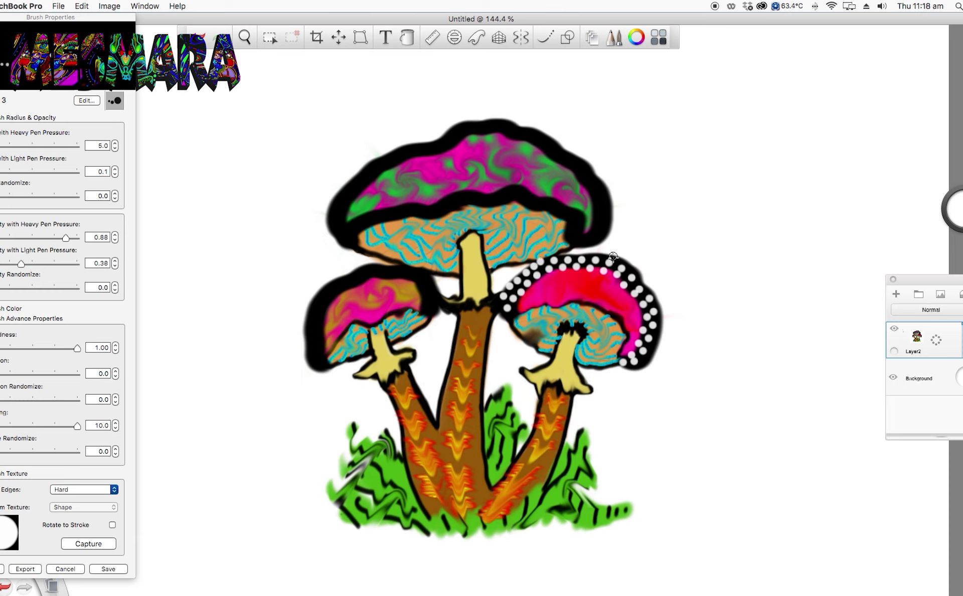
{"action": "mouse_move", "coordinate": [621, 263]}
{"action": "left_mouse_down"}
{"action": "mouse_move", "coordinate": [643, 283]}
{"action": "mouse_move", "coordinate": [657, 324]}
{"action": "mouse_move", "coordinate": [633, 368]}
{"action": "left_mouse_up"}
{"action": "left_click", "coordinate": [514, 312]}
{"action": "left_click", "coordinate": [508, 319]}
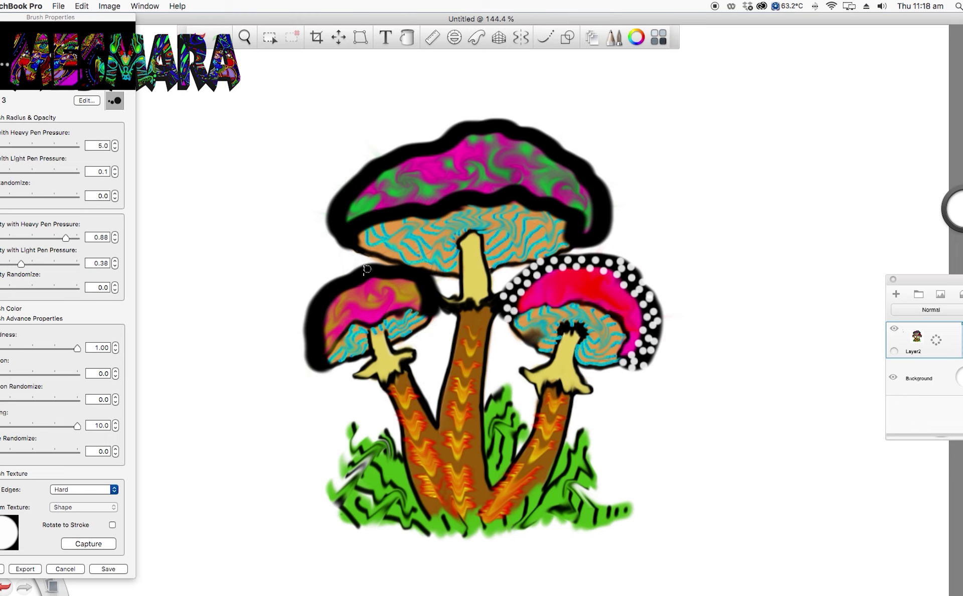
Paint rows of white dots along the black outlines of the left cap and the large central cap, including its lower rim.
{"action": "mouse_move", "coordinate": [425, 308]}
{"action": "left_mouse_down"}
{"action": "mouse_move", "coordinate": [416, 277]}
{"action": "mouse_move", "coordinate": [336, 291]}
{"action": "left_mouse_up"}
{"action": "left_click_drag", "start_coordinate": [316, 347], "coordinate": [322, 359]}
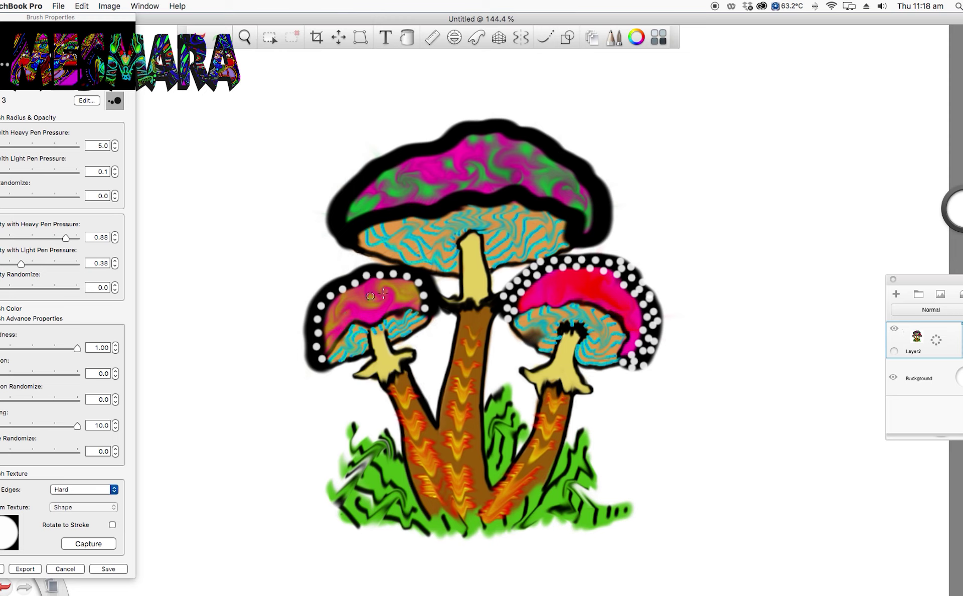
{"action": "mouse_move", "coordinate": [432, 307]}
{"action": "left_mouse_down"}
{"action": "mouse_move", "coordinate": [431, 286]}
{"action": "mouse_move", "coordinate": [395, 266]}
{"action": "mouse_move", "coordinate": [348, 276]}
{"action": "mouse_move", "coordinate": [310, 319]}
{"action": "mouse_move", "coordinate": [305, 354]}
{"action": "mouse_move", "coordinate": [320, 372]}
{"action": "left_mouse_up"}
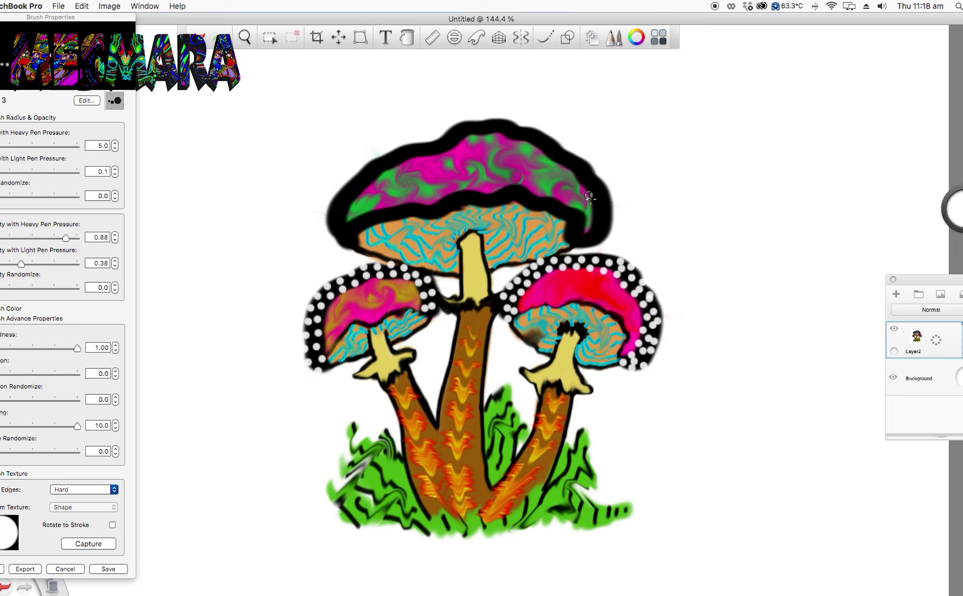
{"action": "mouse_move", "coordinate": [579, 217]}
{"action": "left_mouse_down"}
{"action": "mouse_move", "coordinate": [598, 214]}
{"action": "mouse_move", "coordinate": [568, 167]}
{"action": "mouse_move", "coordinate": [505, 137]}
{"action": "mouse_move", "coordinate": [469, 133]}
{"action": "mouse_move", "coordinate": [353, 190]}
{"action": "mouse_move", "coordinate": [342, 221]}
{"action": "left_mouse_up"}
{"action": "mouse_move", "coordinate": [569, 213]}
{"action": "left_mouse_down"}
{"action": "mouse_move", "coordinate": [522, 199]}
{"action": "mouse_move", "coordinate": [457, 198]}
{"action": "mouse_move", "coordinate": [376, 215]}
{"action": "mouse_move", "coordinate": [350, 203]}
{"action": "left_mouse_up"}
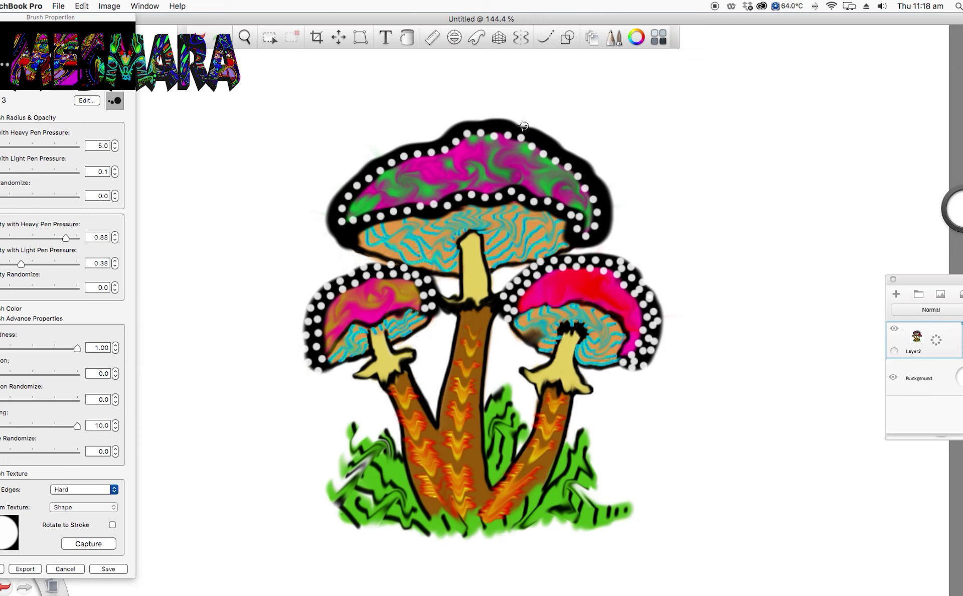
{"action": "mouse_move", "coordinate": [486, 125]}
{"action": "left_mouse_down"}
{"action": "mouse_move", "coordinate": [572, 155]}
{"action": "mouse_move", "coordinate": [605, 216]}
{"action": "mouse_move", "coordinate": [585, 239]}
{"action": "mouse_move", "coordinate": [468, 126]}
{"action": "mouse_move", "coordinate": [363, 177]}
{"action": "mouse_move", "coordinate": [331, 215]}
{"action": "mouse_move", "coordinate": [361, 224]}
{"action": "left_mouse_up"}
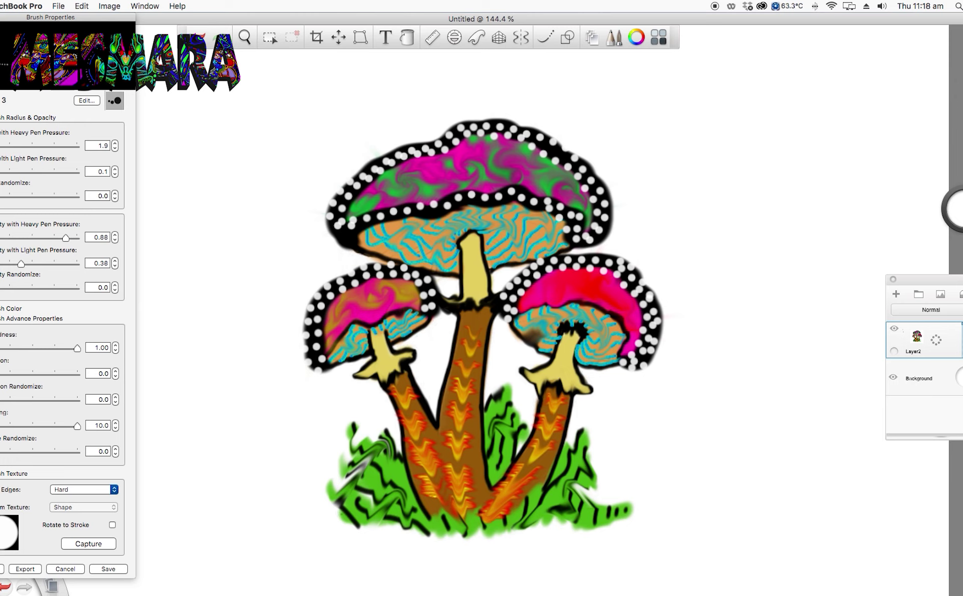
Paint clusters of tiny black dots across the large mushroom cap with a heavy-pressure radius of 1.9.
{"action": "left_click", "coordinate": [956, 208]}
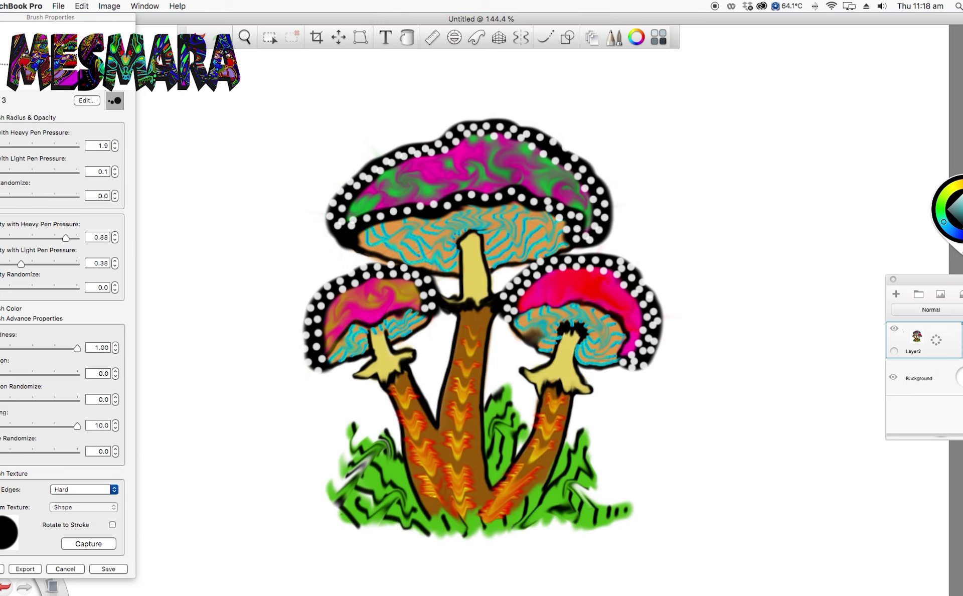
{"action": "mouse_move", "coordinate": [467, 146]}
{"action": "left_mouse_down"}
{"action": "mouse_move", "coordinate": [466, 159]}
{"action": "mouse_move", "coordinate": [489, 169]}
{"action": "mouse_move", "coordinate": [477, 131]}
{"action": "mouse_move", "coordinate": [480, 150]}
{"action": "left_mouse_up"}
{"action": "mouse_move", "coordinate": [538, 177]}
{"action": "left_mouse_down"}
{"action": "mouse_move", "coordinate": [531, 148]}
{"action": "mouse_move", "coordinate": [518, 156]}
{"action": "mouse_move", "coordinate": [519, 171]}
{"action": "mouse_move", "coordinate": [537, 171]}
{"action": "mouse_move", "coordinate": [538, 160]}
{"action": "mouse_move", "coordinate": [525, 157]}
{"action": "mouse_move", "coordinate": [525, 170]}
{"action": "mouse_move", "coordinate": [537, 167]}
{"action": "mouse_move", "coordinate": [530, 162]}
{"action": "mouse_move", "coordinate": [572, 187]}
{"action": "left_mouse_up"}
{"action": "mouse_move", "coordinate": [427, 160]}
{"action": "left_mouse_down"}
{"action": "mouse_move", "coordinate": [428, 188]}
{"action": "mouse_move", "coordinate": [442, 173]}
{"action": "mouse_move", "coordinate": [433, 160]}
{"action": "mouse_move", "coordinate": [416, 165]}
{"action": "mouse_move", "coordinate": [421, 183]}
{"action": "mouse_move", "coordinate": [436, 170]}
{"action": "mouse_move", "coordinate": [423, 163]}
{"action": "mouse_move", "coordinate": [424, 179]}
{"action": "mouse_move", "coordinate": [427, 168]}
{"action": "mouse_move", "coordinate": [418, 176]}
{"action": "mouse_move", "coordinate": [482, 170]}
{"action": "mouse_move", "coordinate": [399, 170]}
{"action": "mouse_move", "coordinate": [378, 183]}
{"action": "mouse_move", "coordinate": [391, 202]}
{"action": "mouse_move", "coordinate": [403, 186]}
{"action": "mouse_move", "coordinate": [381, 185]}
{"action": "mouse_move", "coordinate": [396, 191]}
{"action": "mouse_move", "coordinate": [383, 187]}
{"action": "mouse_move", "coordinate": [420, 168]}
{"action": "left_mouse_up"}
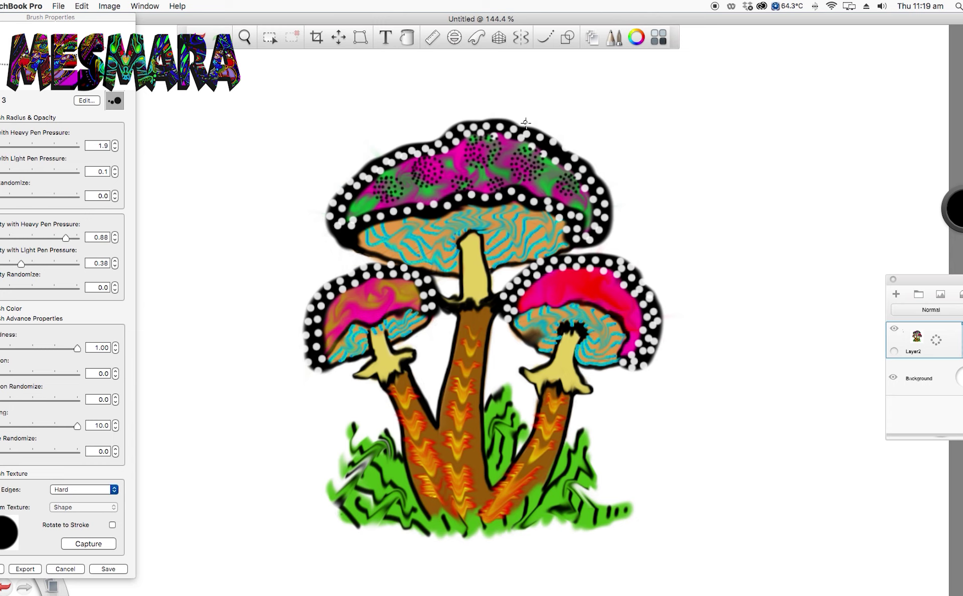
Paint large orange dots down all three mushroom stems with a heavy-pressure radius of 15.0.
{"action": "key", "text": "]"}
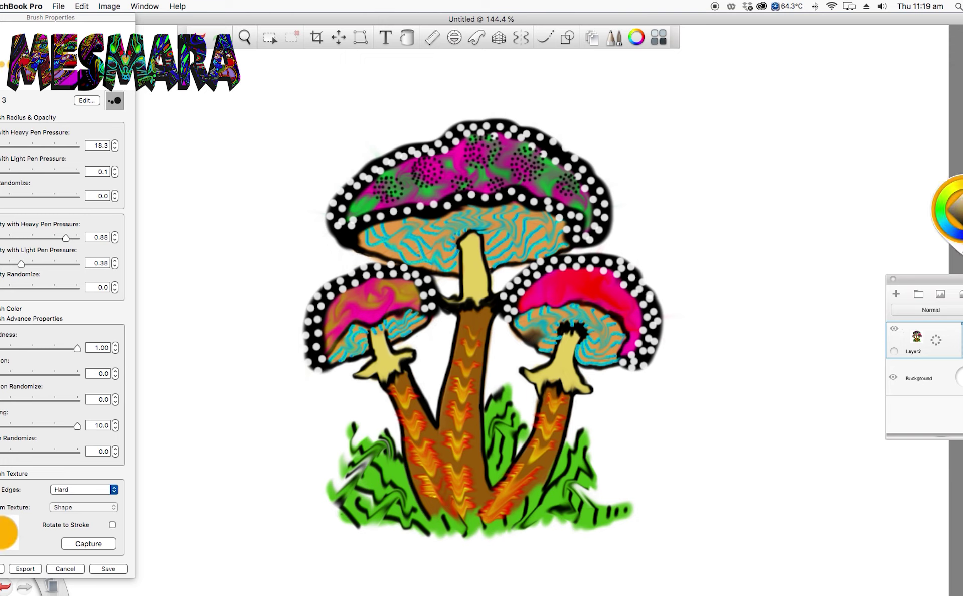
{"action": "left_click", "coordinate": [1, 146]}
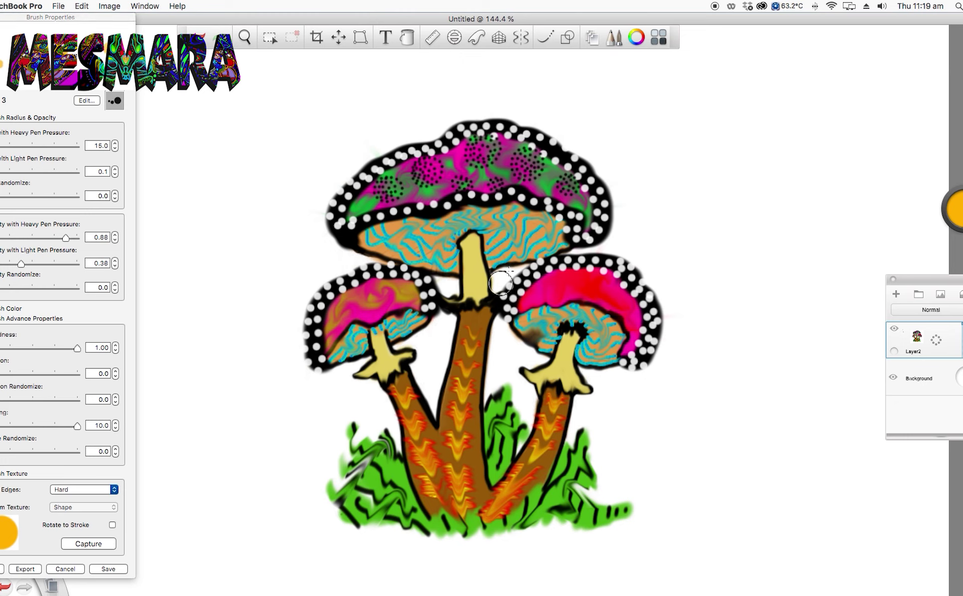
{"action": "mouse_move", "coordinate": [475, 315]}
{"action": "left_mouse_down"}
{"action": "mouse_move", "coordinate": [453, 374]}
{"action": "mouse_move", "coordinate": [448, 452]}
{"action": "mouse_move", "coordinate": [466, 517]}
{"action": "left_mouse_up"}
{"action": "left_click", "coordinate": [553, 395]}
{"action": "left_click_drag", "start_coordinate": [535, 434], "coordinate": [515, 471]}
{"action": "left_click_drag", "start_coordinate": [397, 389], "coordinate": [417, 471]}
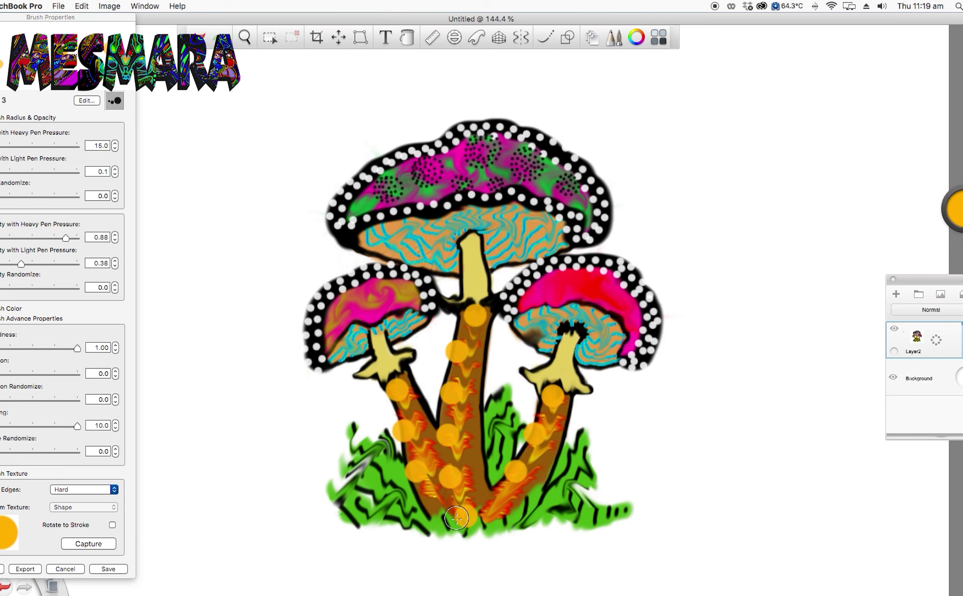
Choose the Feathery brush from the Shape set with bright green as the color.
{"action": "key", "text": "space"}
{"action": "left_click_drag", "start_coordinate": [641, 309], "coordinate": [602, 339]}
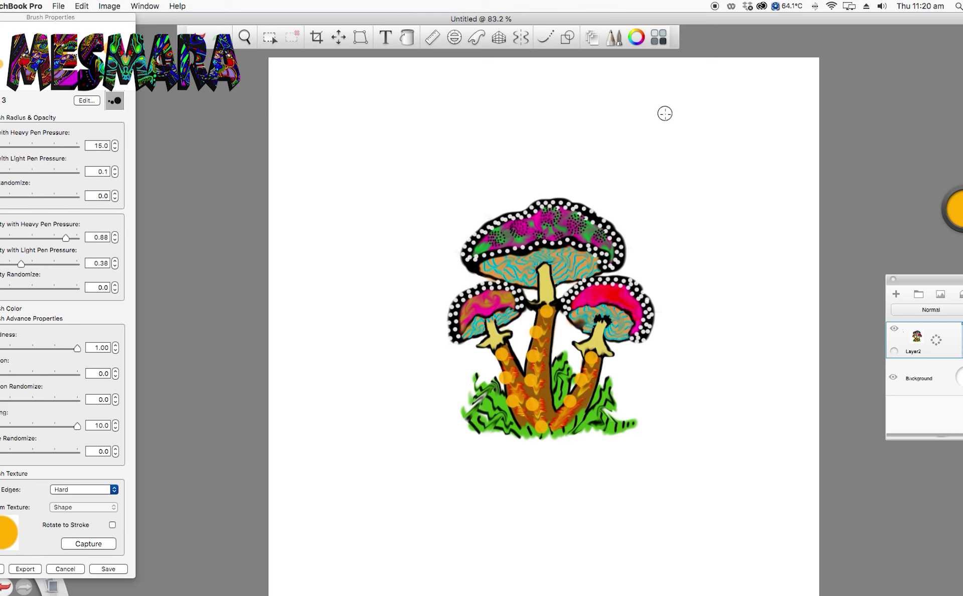
{"action": "scroll", "coordinate": [609, 276], "scroll_direction": "up", "scroll_amount": 5}
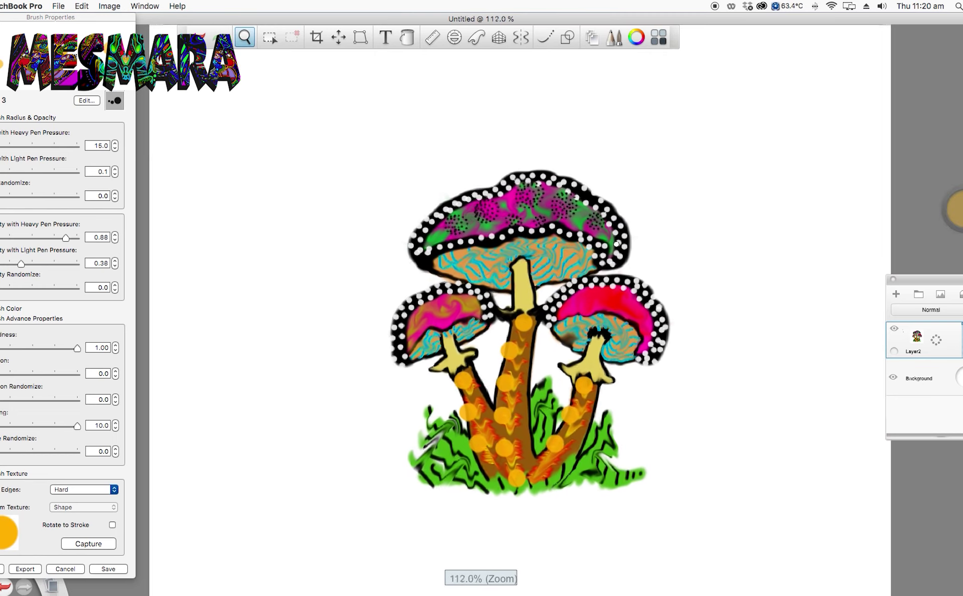
{"action": "left_click", "coordinate": [66, 569]}
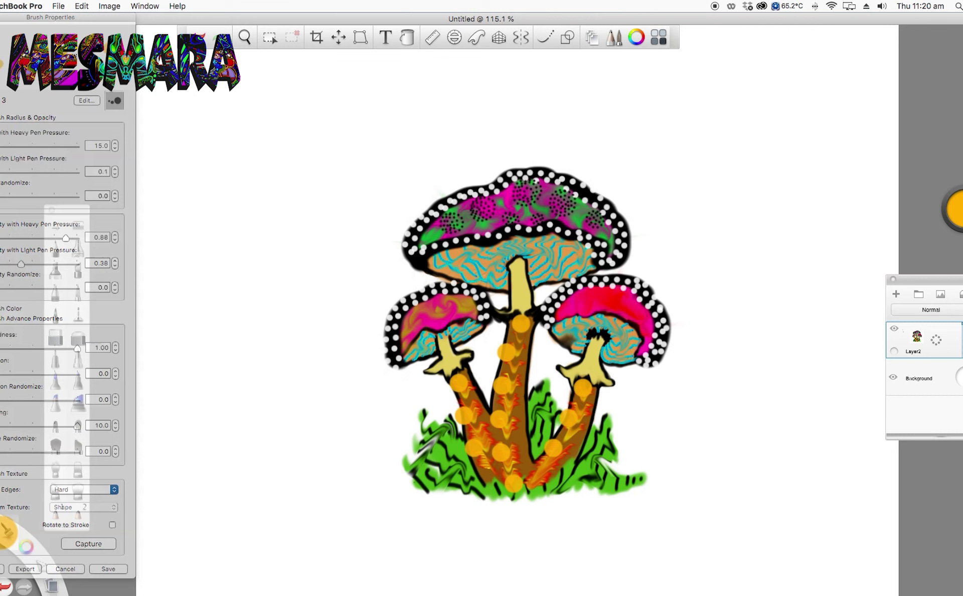
{"action": "left_click", "coordinate": [78, 226]}
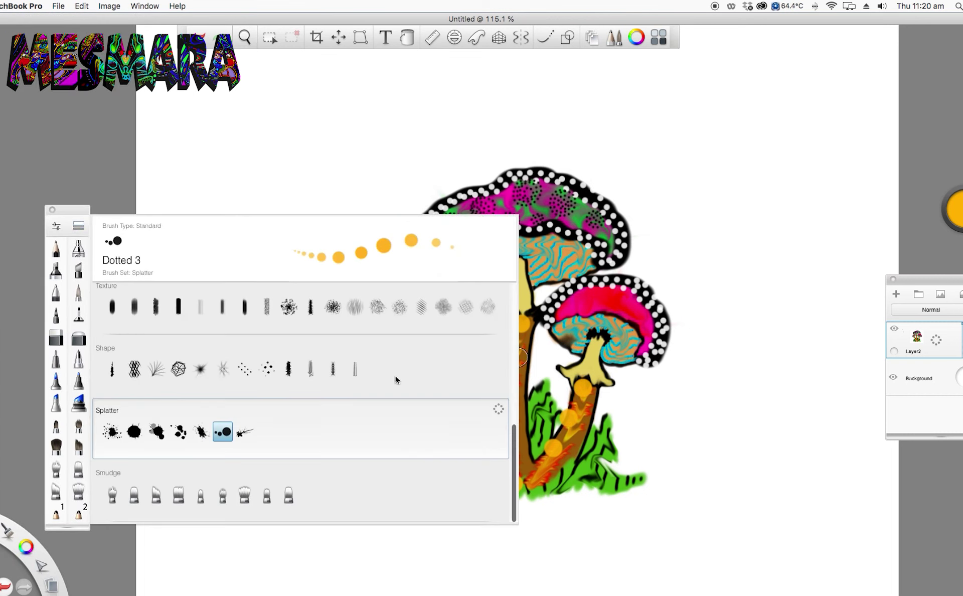
{"action": "left_click", "coordinate": [157, 369]}
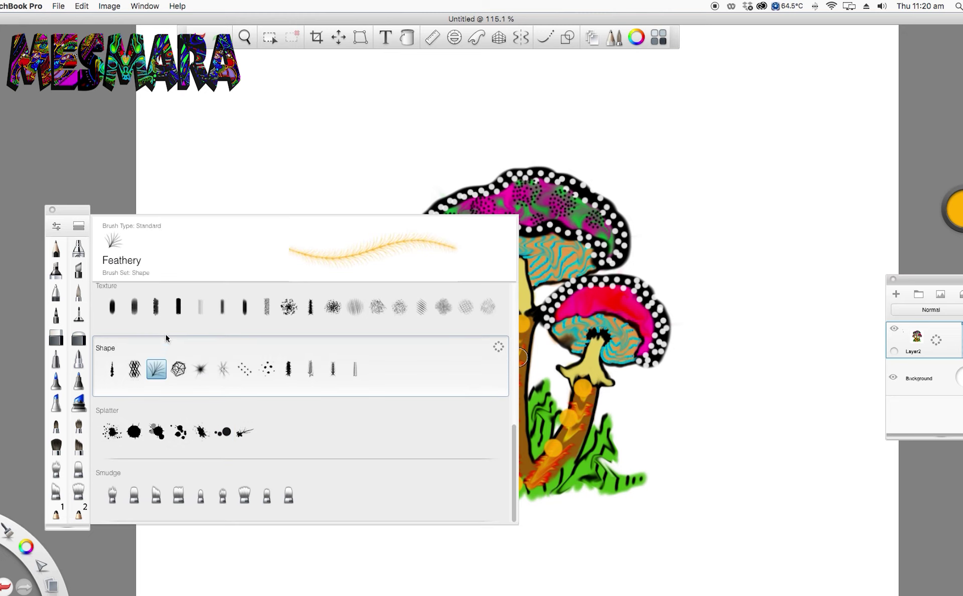
{"action": "left_click", "coordinate": [92, 167]}
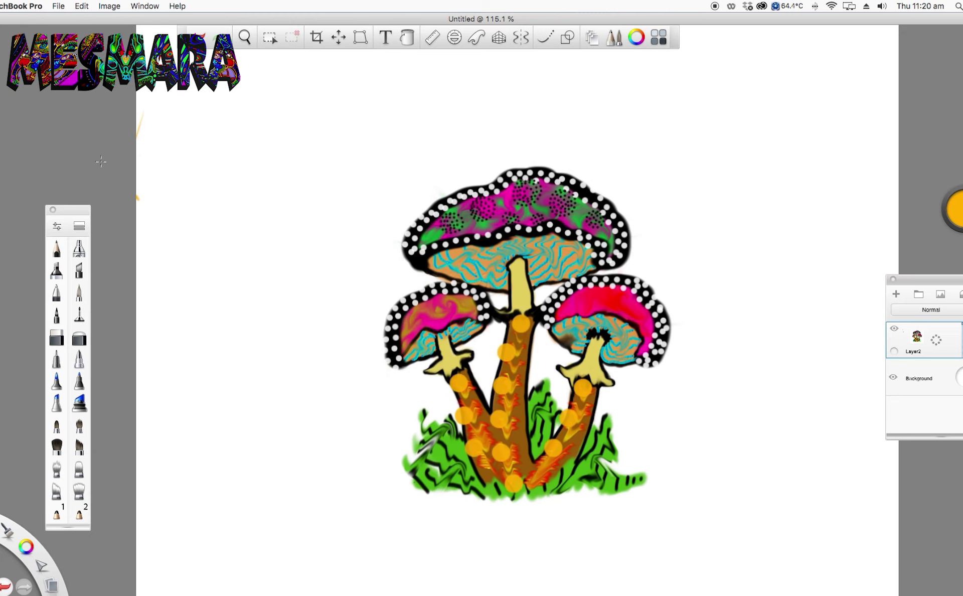
{"action": "left_click", "coordinate": [953, 210]}
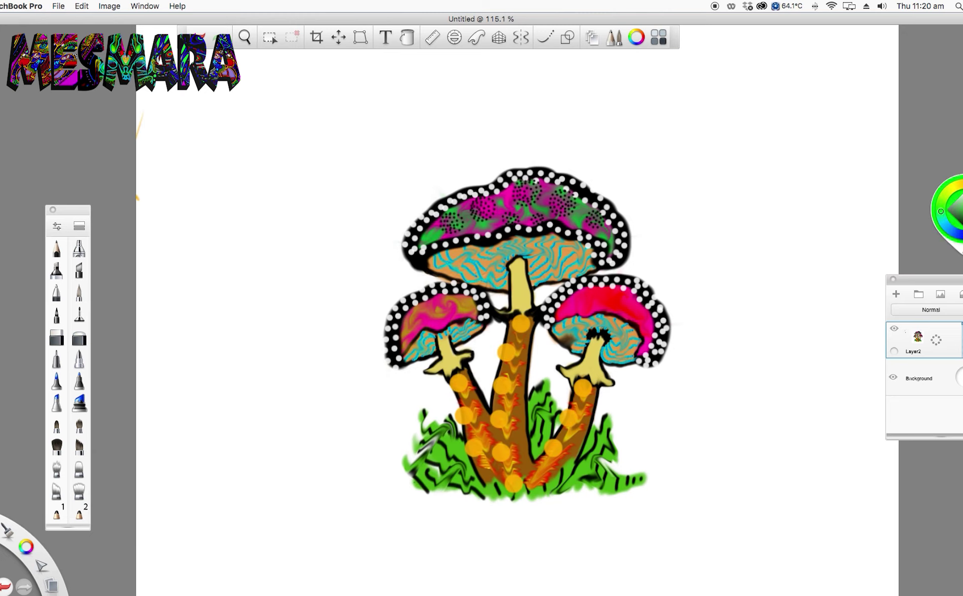
{"action": "left_click_drag", "start_coordinate": [620, 424], "coordinate": [603, 431]}
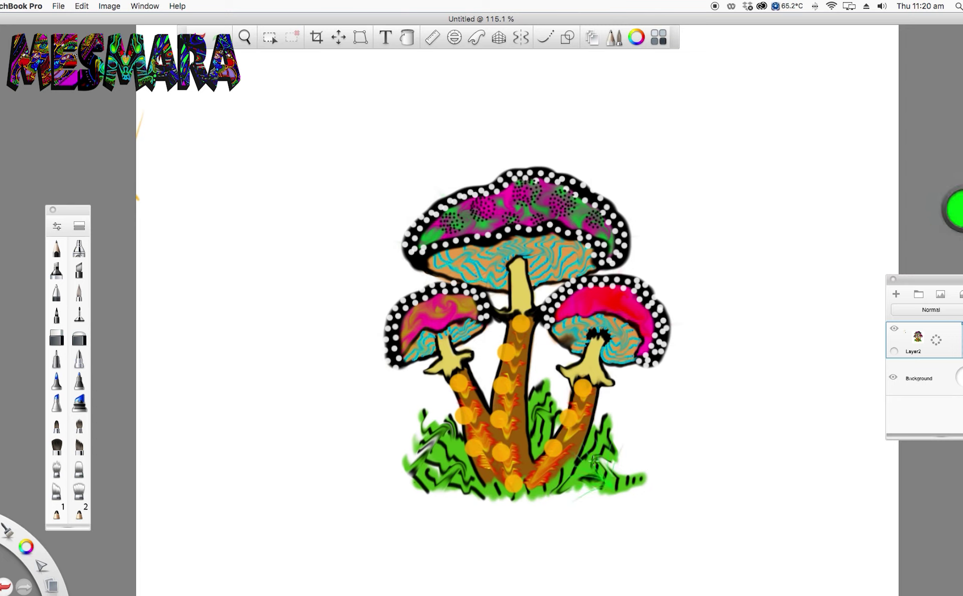
{"action": "mouse_move", "coordinate": [597, 474]}
{"action": "left_mouse_down"}
{"action": "mouse_move", "coordinate": [630, 425]}
{"action": "mouse_move", "coordinate": [728, 379]}
{"action": "left_mouse_up"}
{"action": "key", "text": "super+z"}
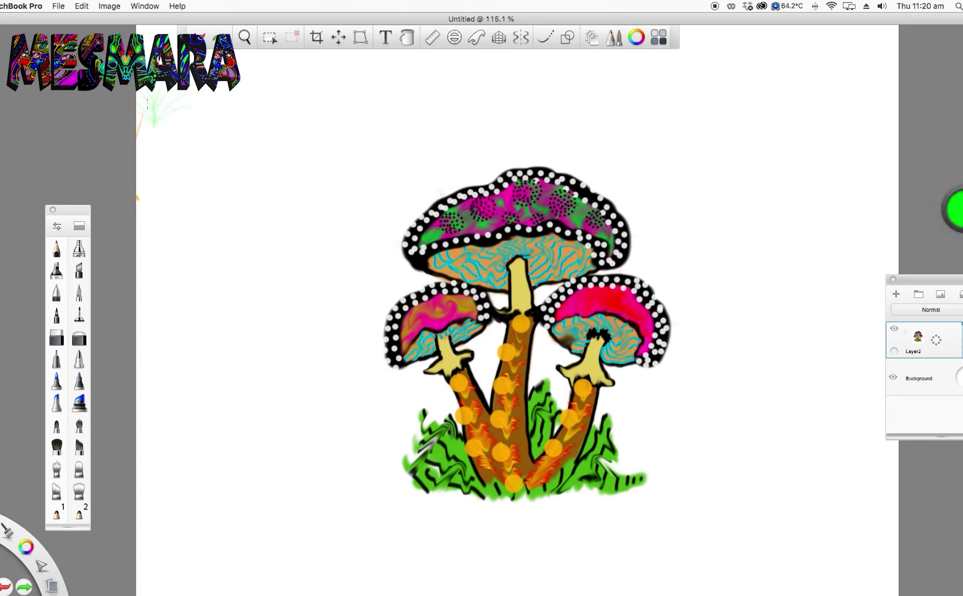
Set the Feathery brush's radius to 59.0 with heavy and 33.6 with light pressure, undoing the trial frond beside the grass.
{"action": "left_click", "coordinate": [58, 227]}
{"action": "left_click_drag", "start_coordinate": [24, 146], "coordinate": [0, 146]}
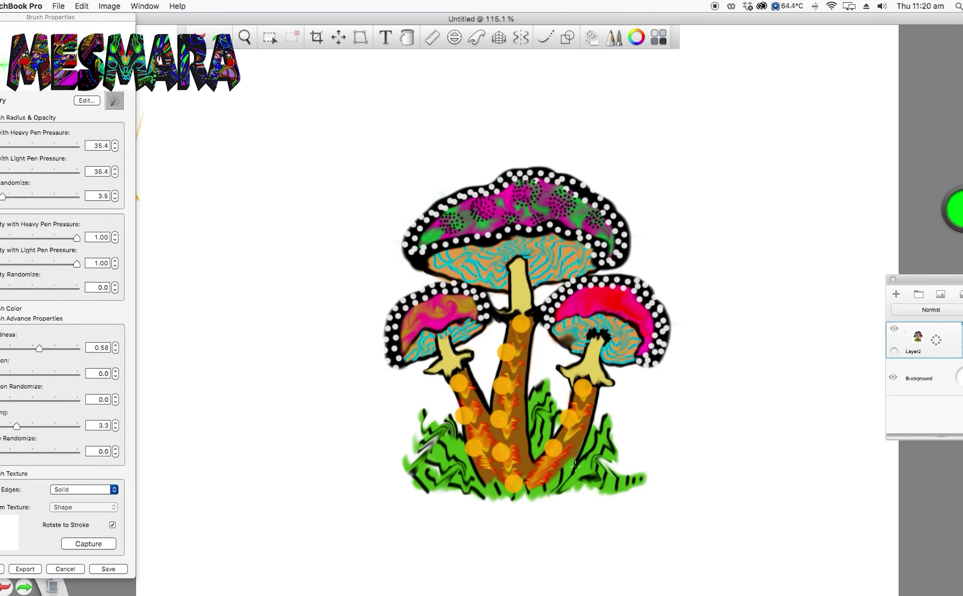
{"action": "mouse_move", "coordinate": [614, 434]}
{"action": "left_mouse_down"}
{"action": "mouse_move", "coordinate": [650, 421]}
{"action": "mouse_move", "coordinate": [759, 310]}
{"action": "left_mouse_up"}
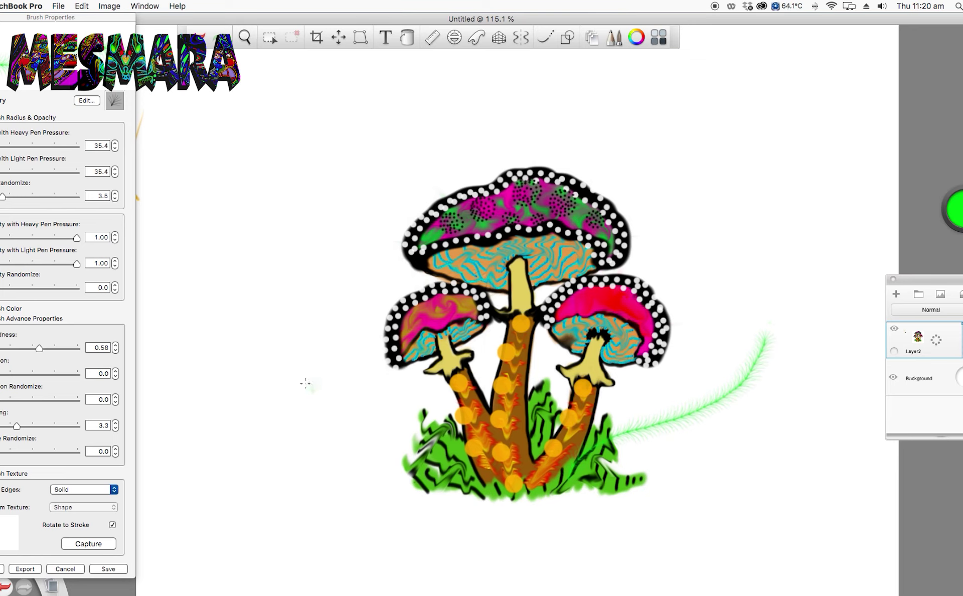
{"action": "left_click_drag", "start_coordinate": [1, 146], "coordinate": [1, 145]}
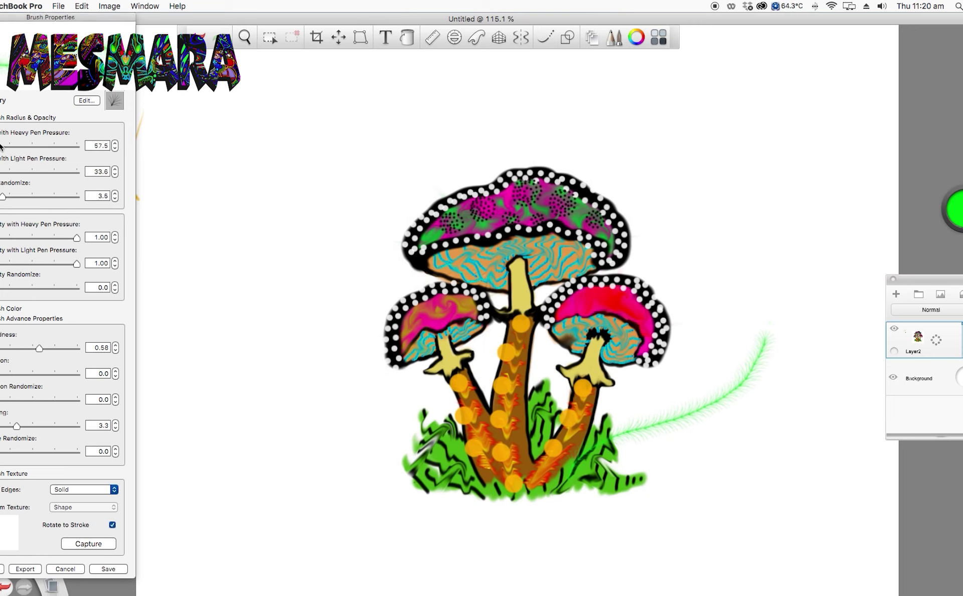
{"action": "key", "text": "super+z"}
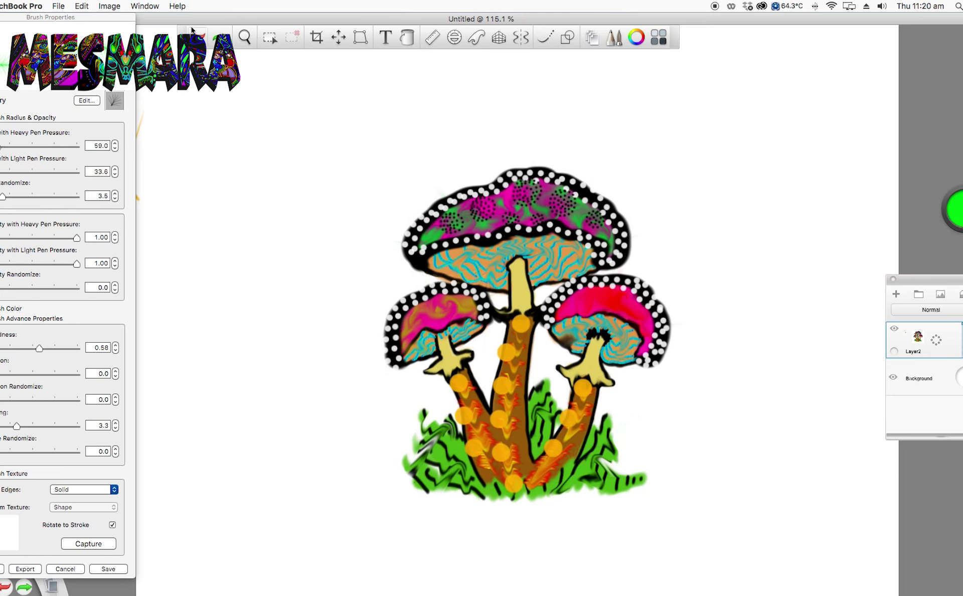
Paint bright green feathery fronds curving outward and upward from the grass on both sides of the mushrooms.
{"action": "mouse_move", "coordinate": [625, 444]}
{"action": "left_mouse_down"}
{"action": "mouse_move", "coordinate": [696, 410]}
{"action": "mouse_move", "coordinate": [668, 376]}
{"action": "left_mouse_up"}
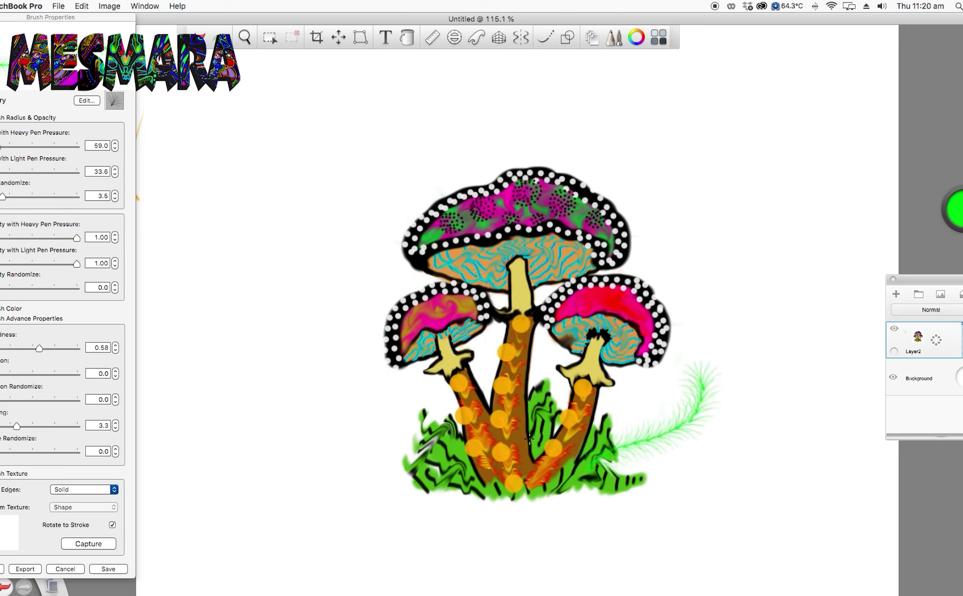
{"action": "mouse_move", "coordinate": [456, 436]}
{"action": "left_mouse_down"}
{"action": "mouse_move", "coordinate": [328, 386]}
{"action": "mouse_move", "coordinate": [334, 275]}
{"action": "left_mouse_up"}
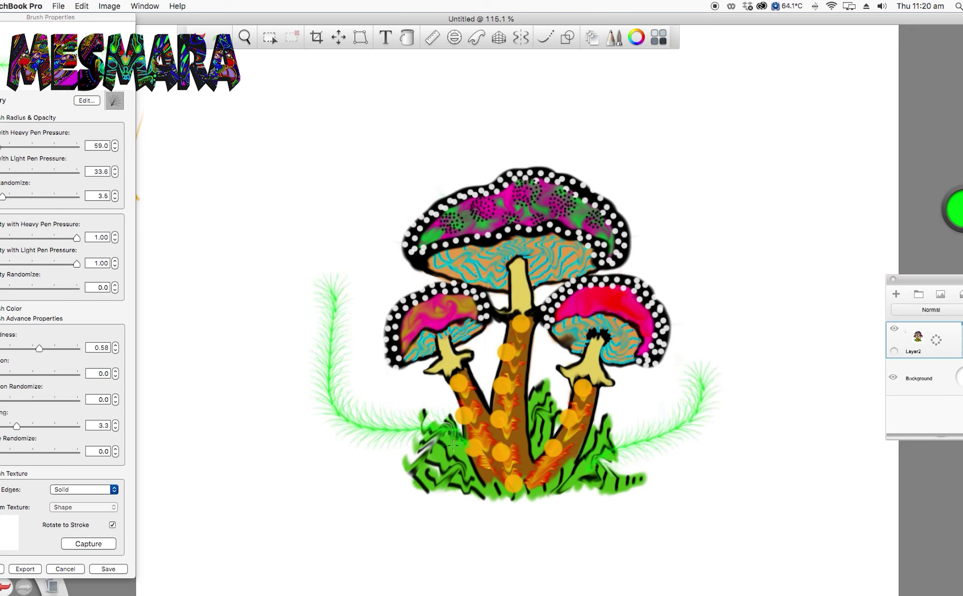
{"action": "left_click_drag", "start_coordinate": [419, 482], "coordinate": [342, 457]}
{"action": "mouse_move", "coordinate": [600, 424]}
{"action": "left_mouse_down"}
{"action": "mouse_move", "coordinate": [609, 398]}
{"action": "mouse_move", "coordinate": [681, 362]}
{"action": "mouse_move", "coordinate": [720, 292]}
{"action": "mouse_move", "coordinate": [680, 218]}
{"action": "left_mouse_up"}
{"action": "mouse_move", "coordinate": [453, 395]}
{"action": "left_mouse_down"}
{"action": "mouse_move", "coordinate": [402, 387]}
{"action": "mouse_move", "coordinate": [369, 310]}
{"action": "mouse_move", "coordinate": [354, 198]}
{"action": "left_mouse_up"}
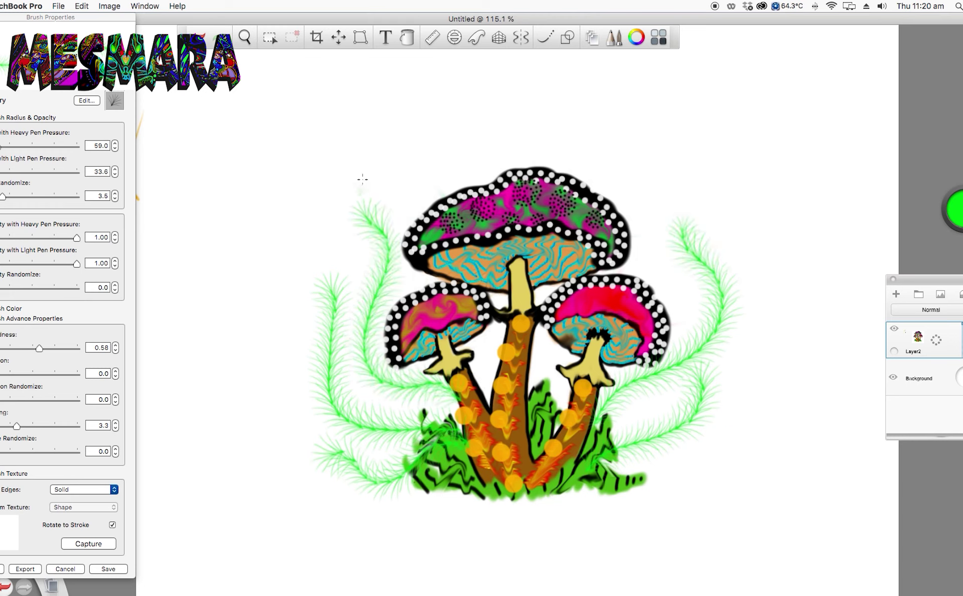
{"action": "left_click_drag", "start_coordinate": [642, 467], "coordinate": [795, 410]}
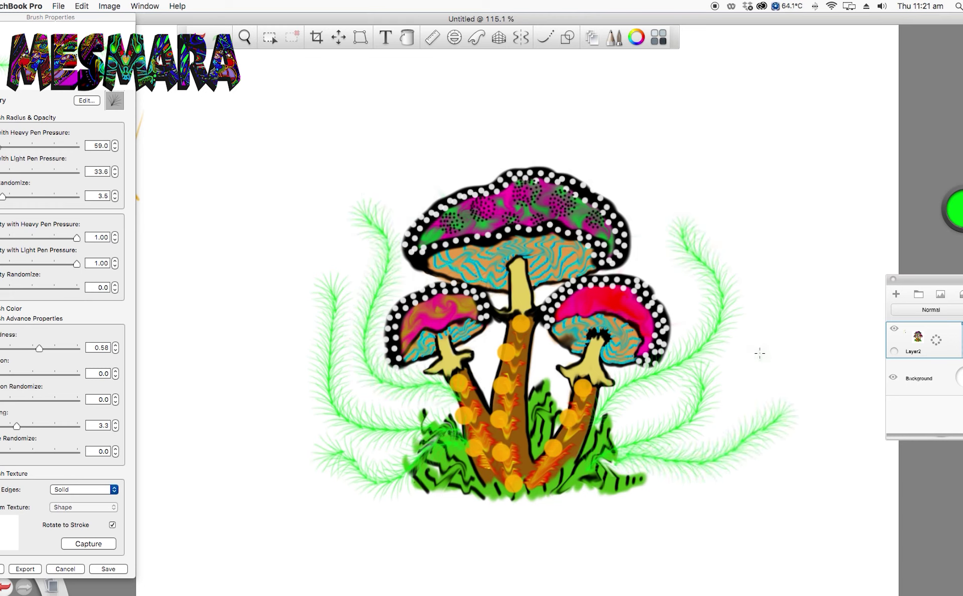
Paint larger, darker green fronds from the grass base and right side at heavy-pressure radius 96.8, undoing the one on the upper left.
{"action": "left_click_drag", "start_coordinate": [2, 146], "coordinate": [4, 146]}
{"action": "left_click", "coordinate": [955, 209]}
{"action": "mouse_move", "coordinate": [527, 506]}
{"action": "left_mouse_down"}
{"action": "mouse_move", "coordinate": [489, 482]}
{"action": "mouse_move", "coordinate": [361, 502]}
{"action": "mouse_move", "coordinate": [266, 466]}
{"action": "left_mouse_up"}
{"action": "mouse_move", "coordinate": [532, 494]}
{"action": "left_mouse_down"}
{"action": "mouse_move", "coordinate": [672, 502]}
{"action": "mouse_move", "coordinate": [793, 446]}
{"action": "left_mouse_up"}
{"action": "mouse_move", "coordinate": [617, 427]}
{"action": "left_mouse_down"}
{"action": "mouse_move", "coordinate": [663, 377]}
{"action": "mouse_move", "coordinate": [775, 306]}
{"action": "left_mouse_up"}
{"action": "mouse_move", "coordinate": [431, 409]}
{"action": "left_mouse_down"}
{"action": "mouse_move", "coordinate": [291, 241]}
{"action": "mouse_move", "coordinate": [261, 233]}
{"action": "left_mouse_up"}
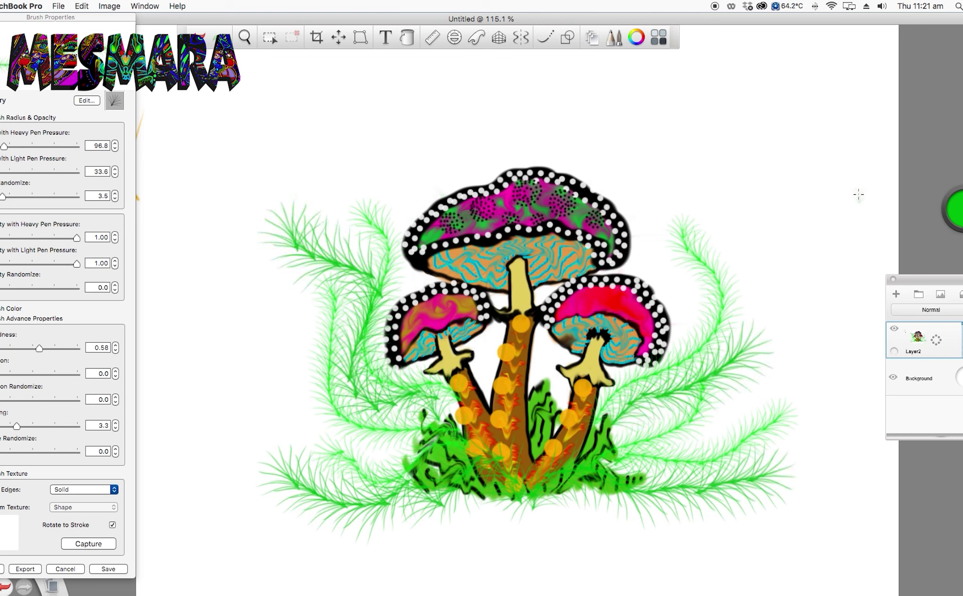
{"action": "left_click", "coordinate": [197, 37]}
Paint dark green fronds between the stems and curving outward on both sides, with the heavy-pressure radius set to 80.6.
{"action": "mouse_move", "coordinate": [954, 210]}
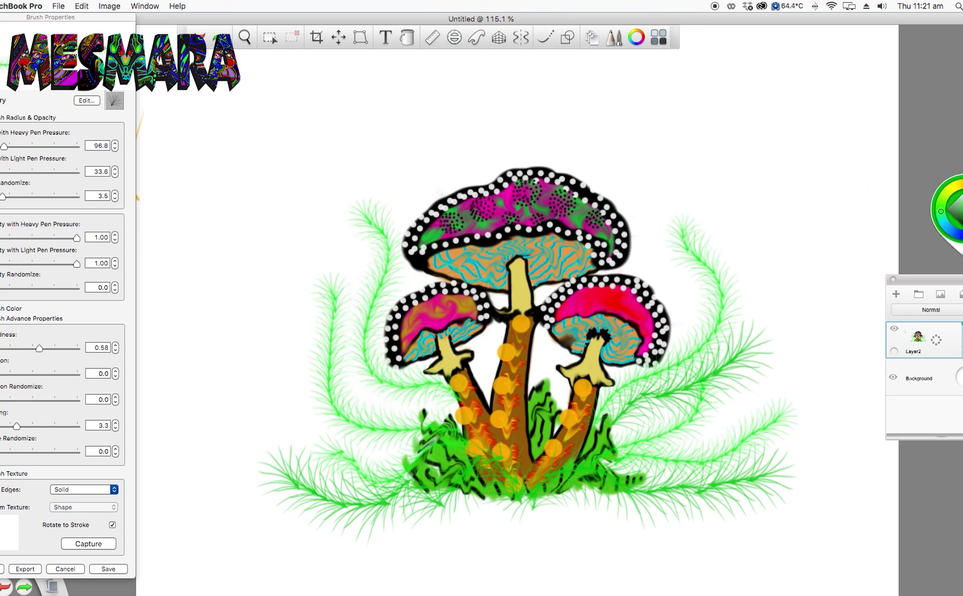
{"action": "left_click_drag", "start_coordinate": [4, 146], "coordinate": [3, 143]}
{"action": "left_click_drag", "start_coordinate": [537, 454], "coordinate": [560, 348]}
{"action": "mouse_move", "coordinate": [435, 403]}
{"action": "left_mouse_down"}
{"action": "mouse_move", "coordinate": [366, 341]}
{"action": "mouse_move", "coordinate": [321, 200]}
{"action": "left_mouse_up"}
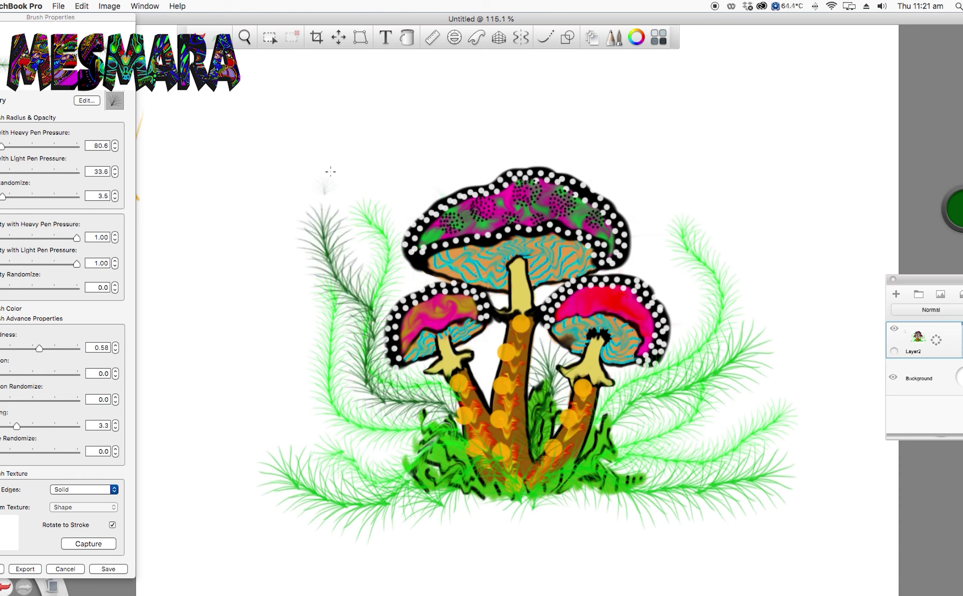
{"action": "mouse_move", "coordinate": [421, 442]}
{"action": "left_mouse_down"}
{"action": "mouse_move", "coordinate": [251, 333]}
{"action": "mouse_move", "coordinate": [229, 287]}
{"action": "left_mouse_up"}
{"action": "mouse_move", "coordinate": [616, 424]}
{"action": "left_mouse_down"}
{"action": "mouse_move", "coordinate": [642, 387]}
{"action": "mouse_move", "coordinate": [820, 221]}
{"action": "left_mouse_up"}
Paint another dark green frond sweeping outward from the grass on the right, undoing the three trial fronds there.
{"action": "left_click_drag", "start_coordinate": [695, 308], "coordinate": [605, 129]}
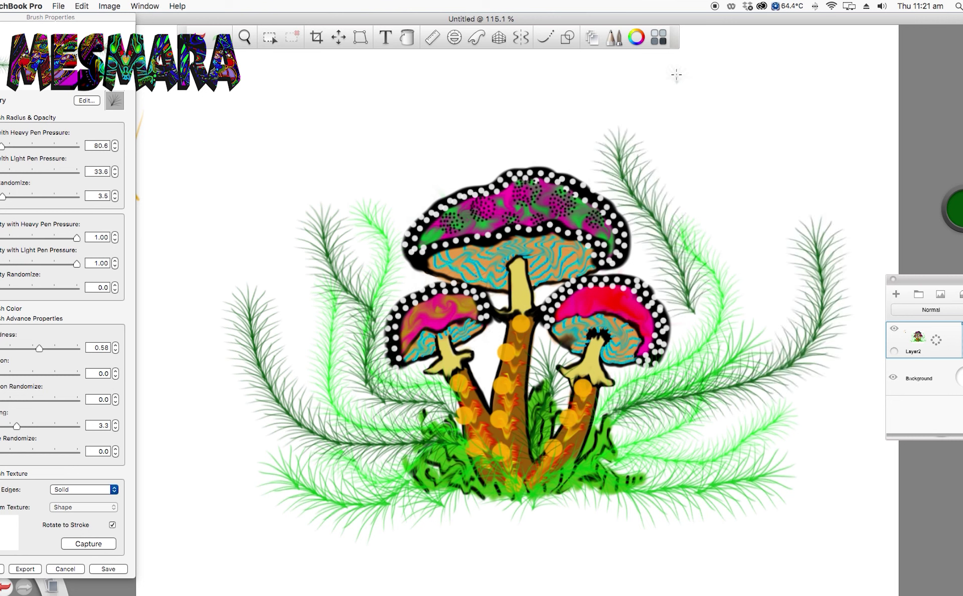
{"action": "left_click_drag", "start_coordinate": [643, 462], "coordinate": [828, 352]}
{"action": "left_click_drag", "start_coordinate": [705, 304], "coordinate": [592, 429]}
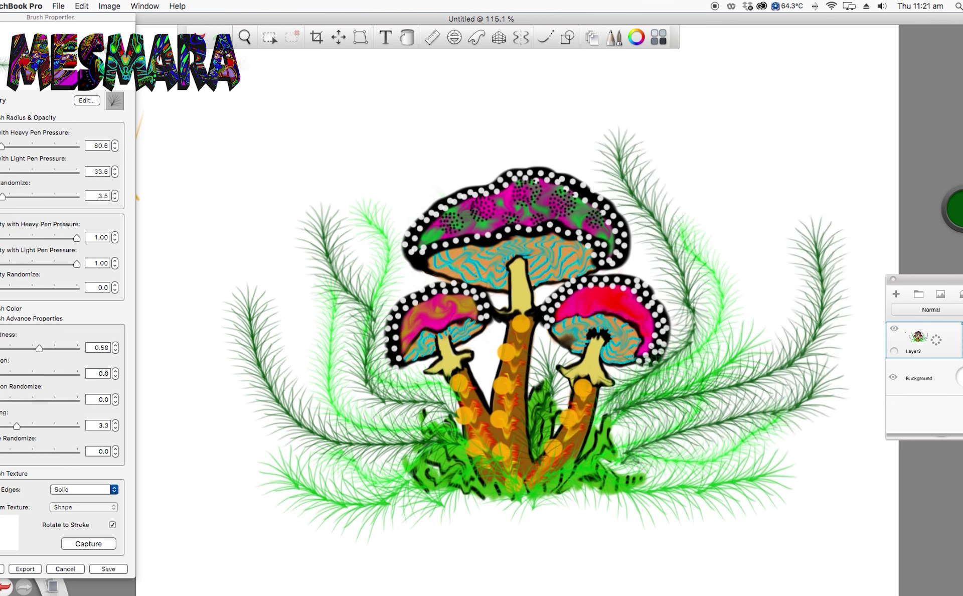
{"action": "key", "text": "super+z"}
{"action": "key", "text": "super+z"}
{"action": "key", "text": "super+z"}
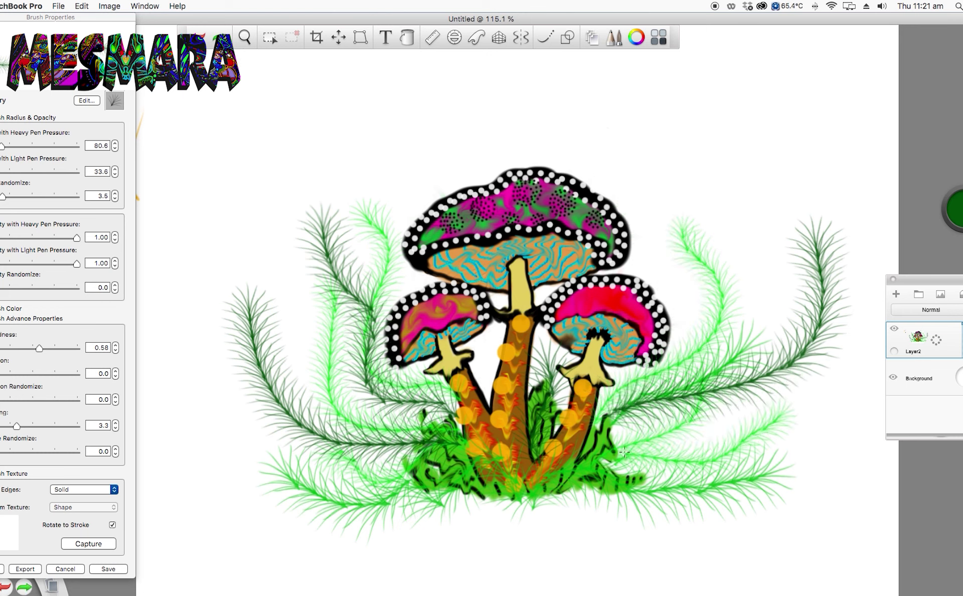
{"action": "mouse_move", "coordinate": [600, 440]}
{"action": "left_mouse_down"}
{"action": "mouse_move", "coordinate": [785, 409]}
{"action": "mouse_move", "coordinate": [853, 417]}
{"action": "left_mouse_up"}
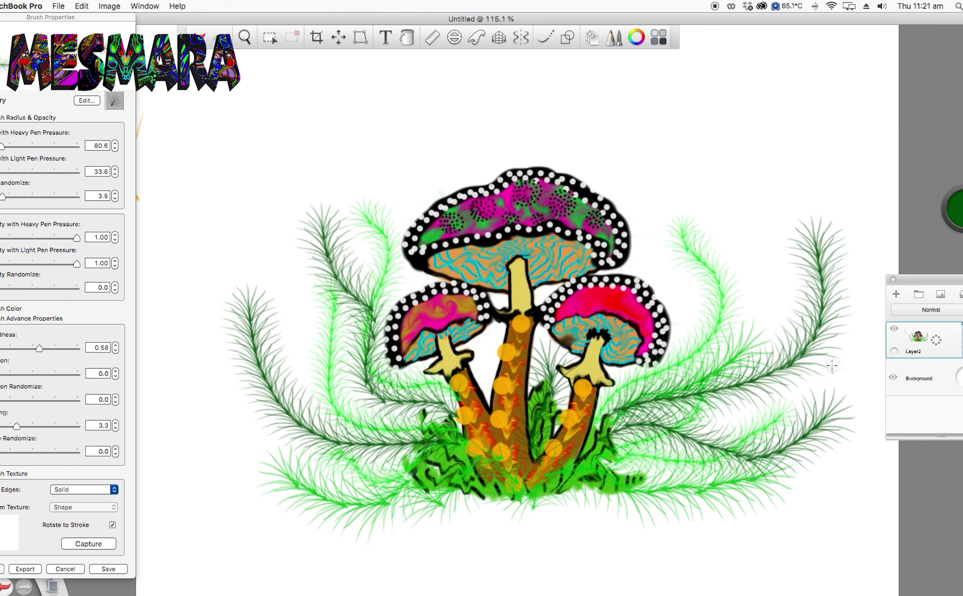
Check the artwork with the background hidden, show it again, and change the background color to dark olive yellow.
{"action": "left_click", "coordinate": [893, 379]}
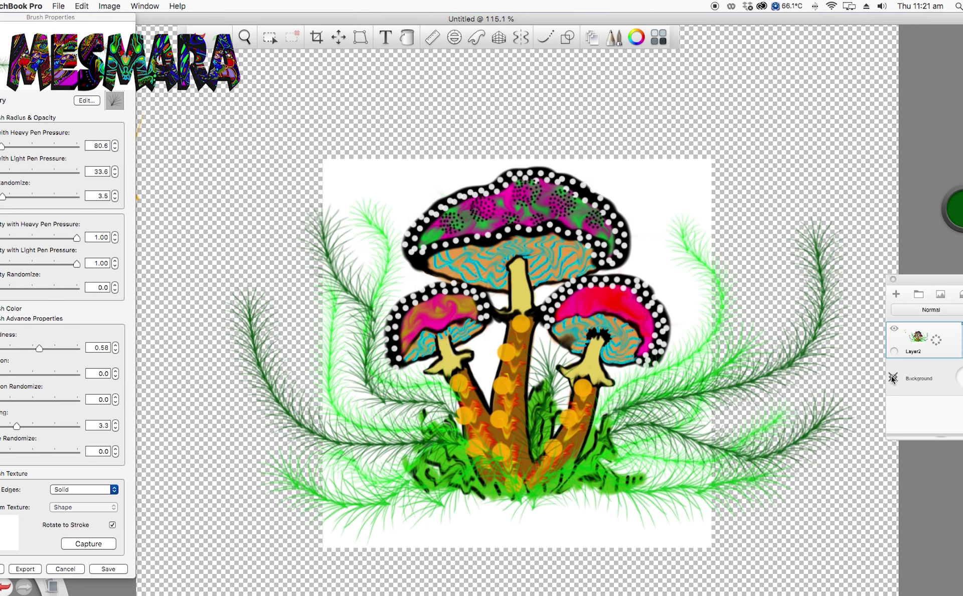
{"action": "left_click", "coordinate": [893, 379]}
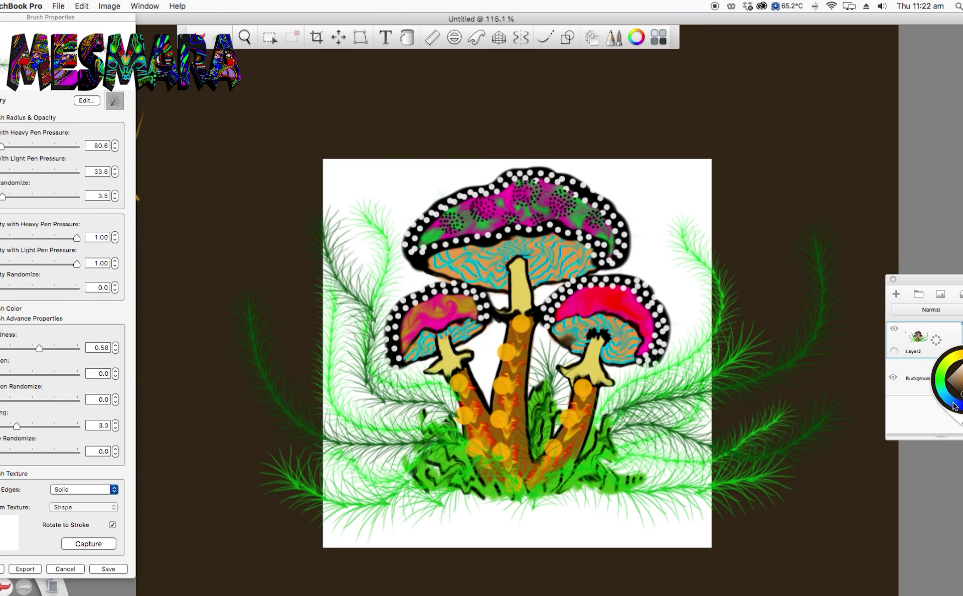
{"action": "left_click", "coordinate": [954, 404]}
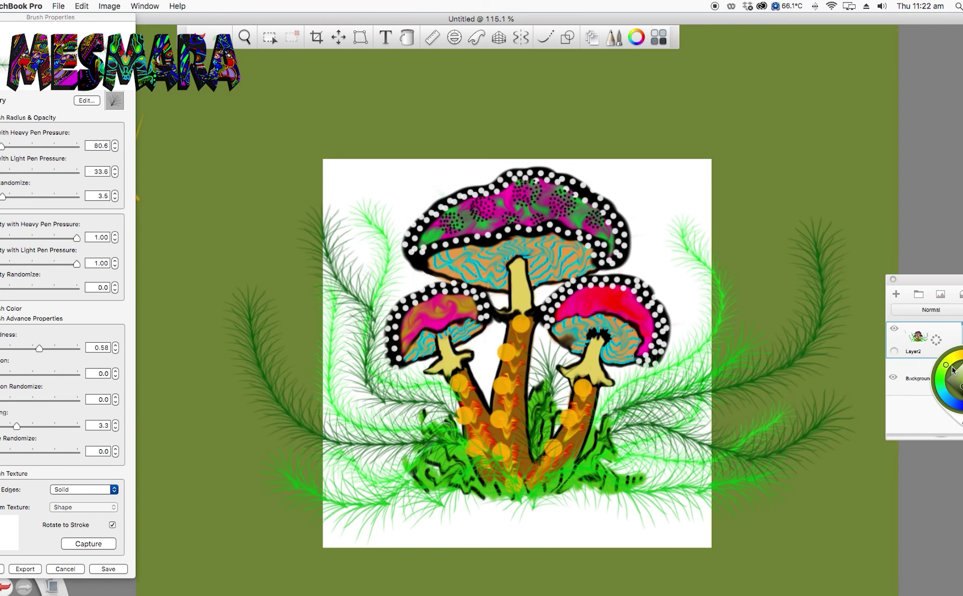
{"action": "mouse_move", "coordinate": [953, 367]}
{"action": "left_mouse_down"}
{"action": "mouse_move", "coordinate": [942, 373]}
{"action": "mouse_move", "coordinate": [959, 357]}
{"action": "mouse_move", "coordinate": [948, 362]}
{"action": "left_mouse_up"}
{"action": "left_click", "coordinate": [962, 371]}
{"action": "left_click", "coordinate": [962, 376]}
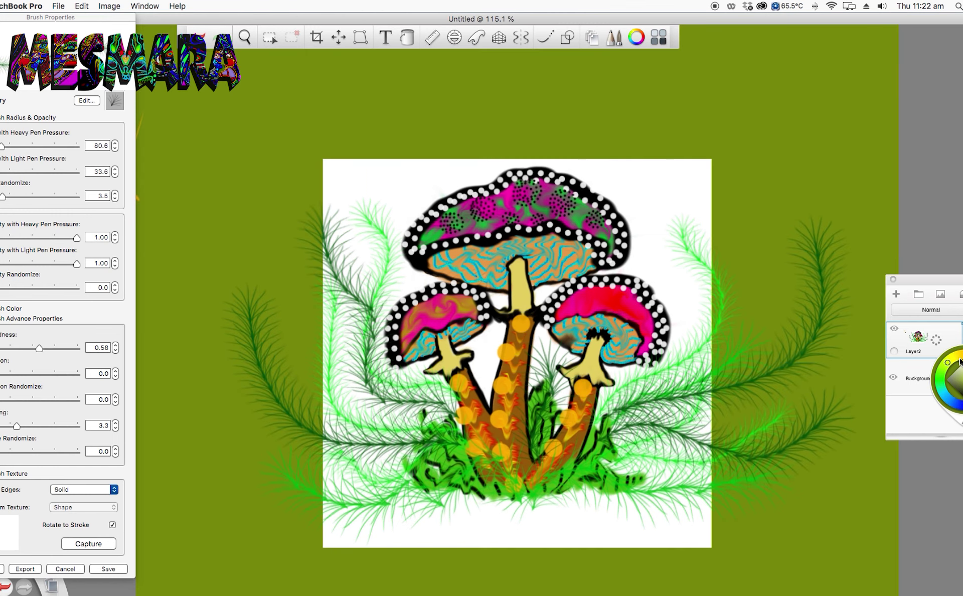
{"action": "left_click_drag", "start_coordinate": [960, 361], "coordinate": [962, 355]}
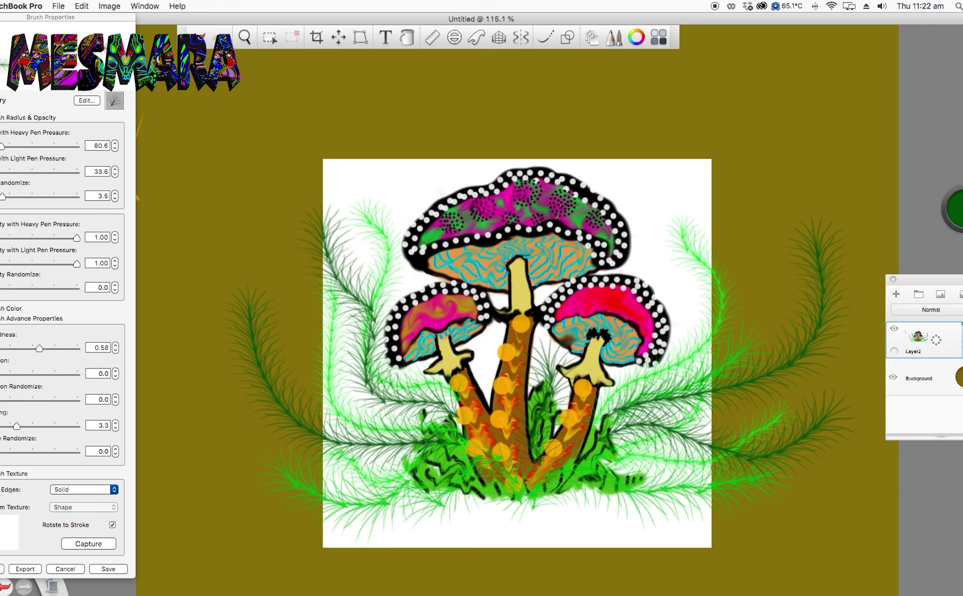
Choose the Smear brush from the Basic set and set its size to 34.7.
{"action": "left_click", "coordinate": [62, 162]}
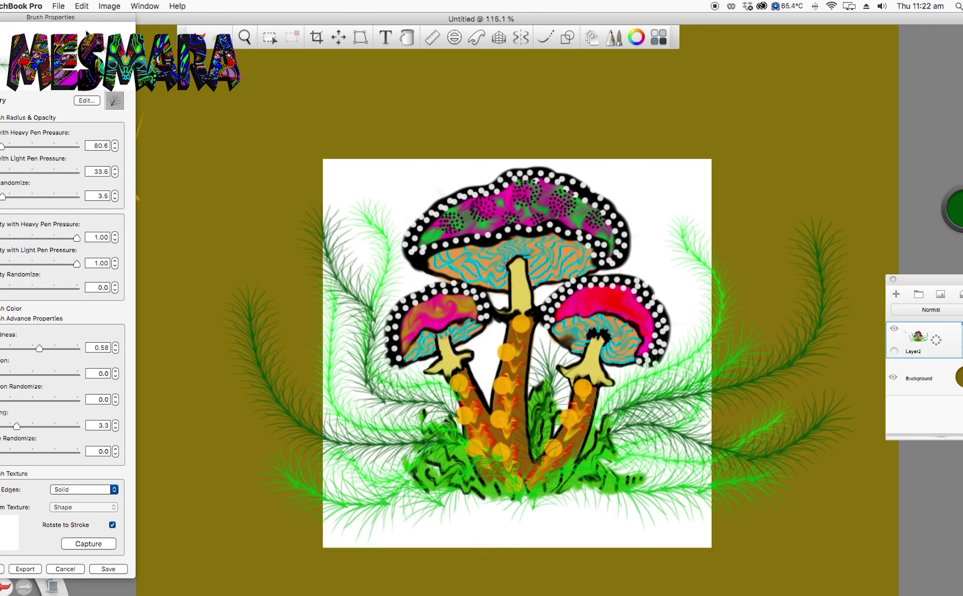
{"action": "left_click", "coordinate": [1, 6]}
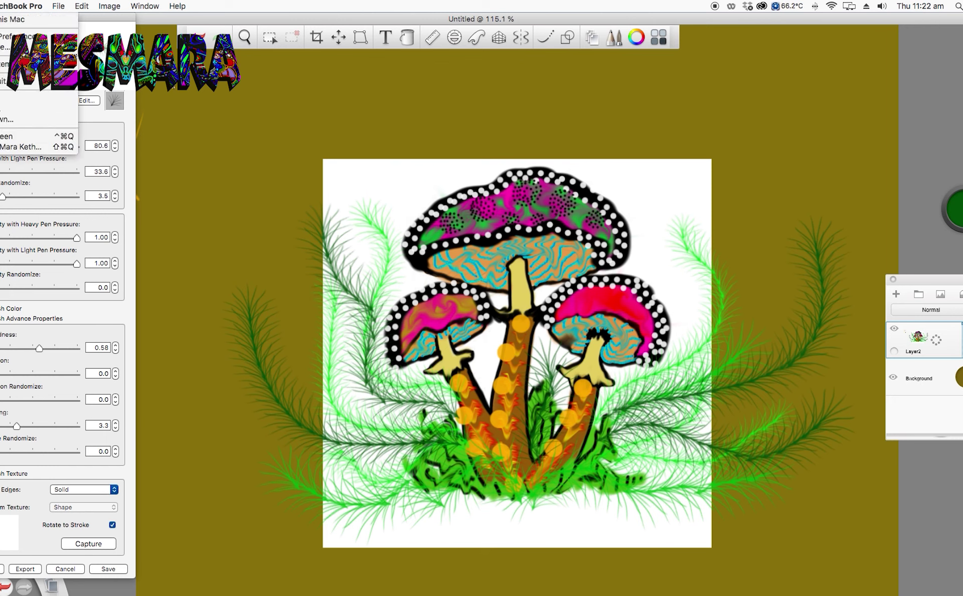
{"action": "key", "text": "Escape"}
{"action": "key", "text": "Escape"}
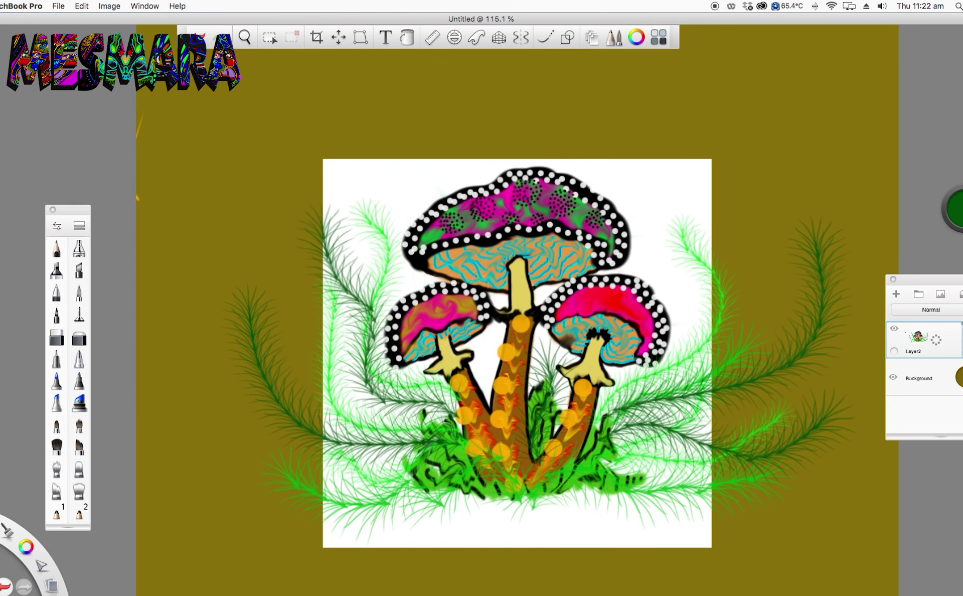
{"action": "left_click", "coordinate": [79, 249]}
{"action": "left_click", "coordinate": [80, 226]}
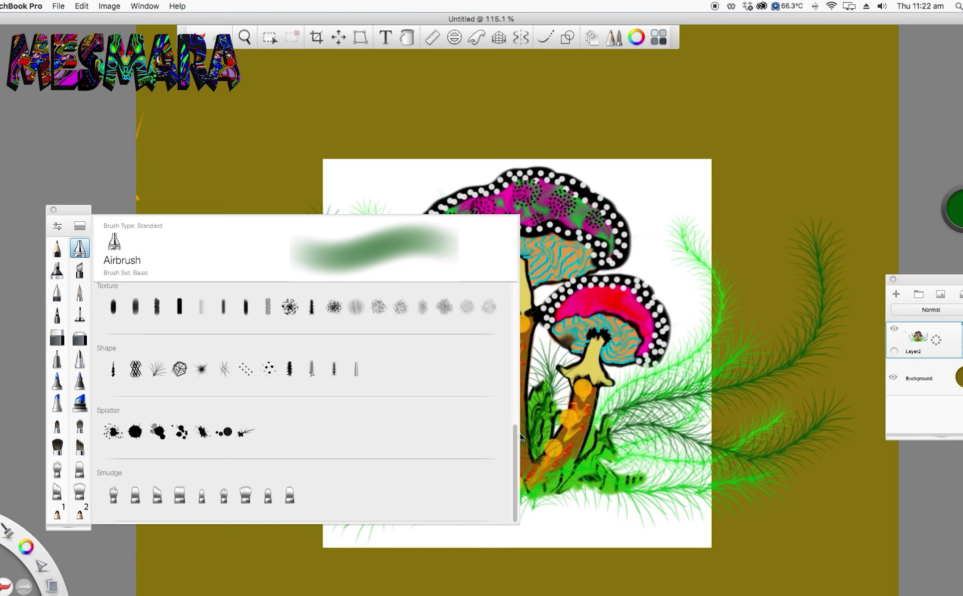
{"action": "scroll", "coordinate": [301, 376], "scroll_direction": "up", "scroll_amount": 10}
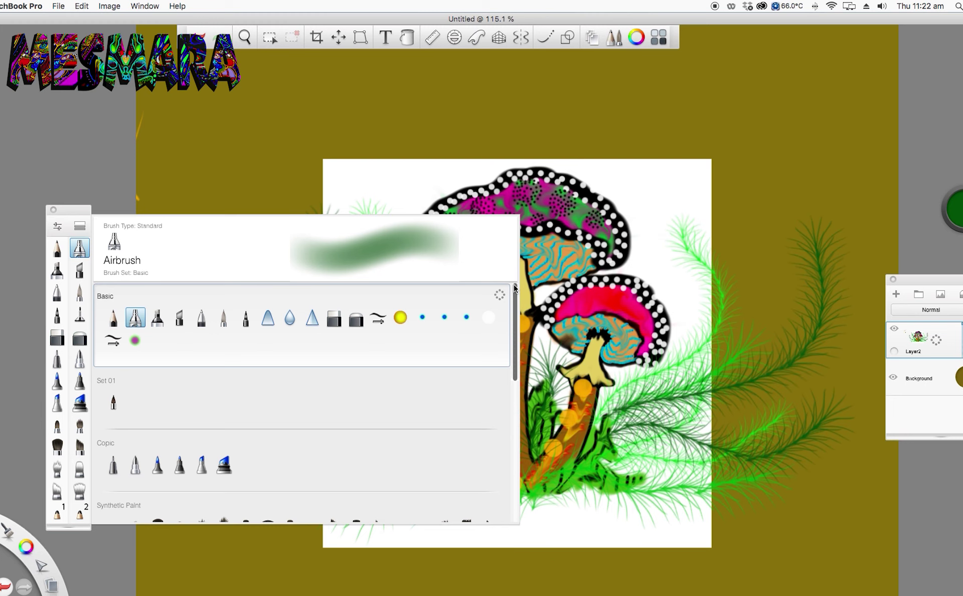
{"action": "left_click", "coordinate": [267, 317]}
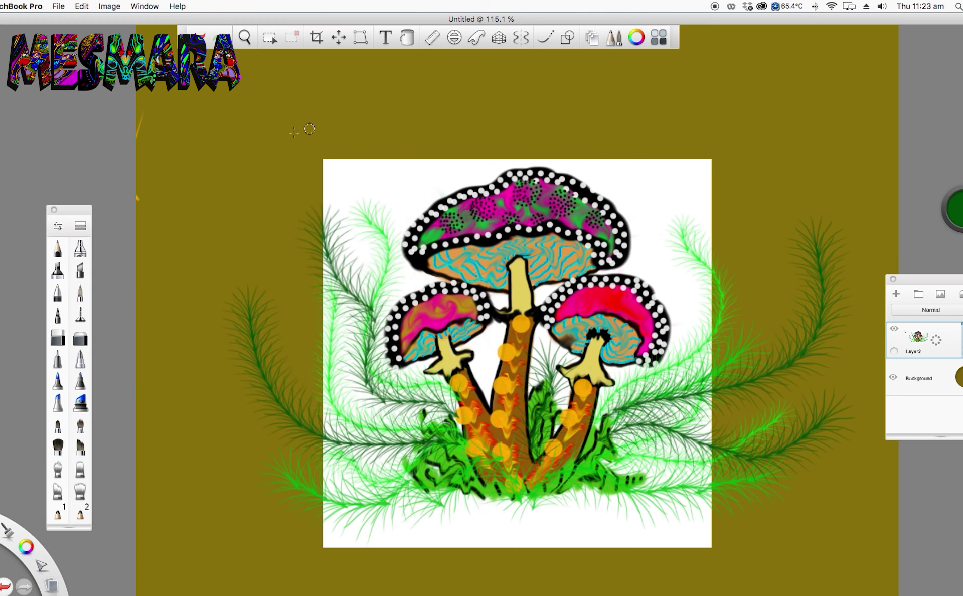
{"action": "left_click", "coordinate": [58, 226]}
{"action": "left_click_drag", "start_coordinate": [2, 139], "coordinate": [11, 139]}
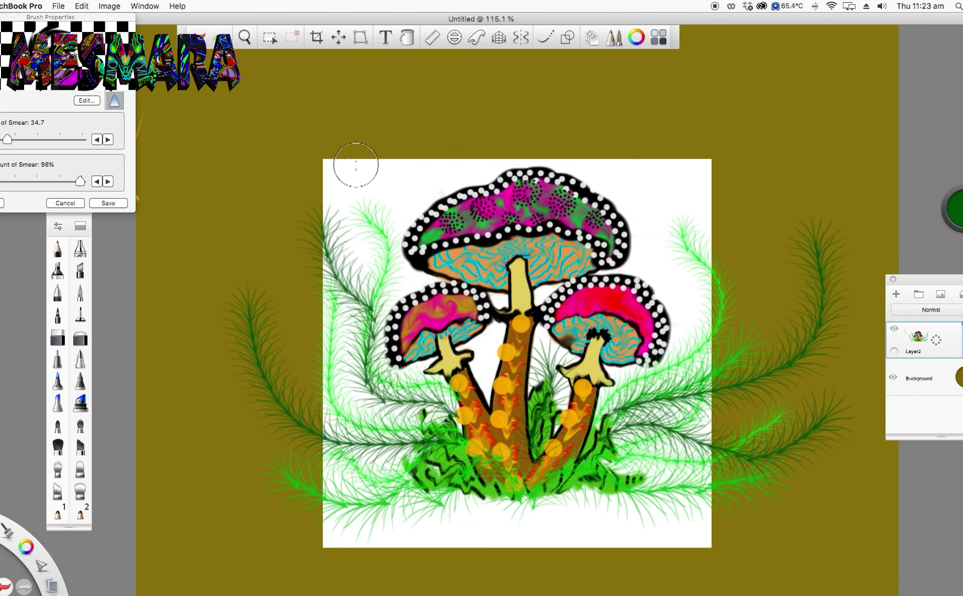
Smear the edges of the white square around the mushrooms into ragged, wavy shapes.
{"action": "left_click_drag", "start_coordinate": [702, 172], "coordinate": [738, 200]}
{"action": "mouse_move", "coordinate": [667, 156]}
{"action": "left_mouse_down"}
{"action": "mouse_move", "coordinate": [530, 139]}
{"action": "mouse_move", "coordinate": [548, 148]}
{"action": "mouse_move", "coordinate": [470, 158]}
{"action": "mouse_move", "coordinate": [410, 144]}
{"action": "mouse_move", "coordinate": [375, 157]}
{"action": "mouse_move", "coordinate": [325, 155]}
{"action": "mouse_move", "coordinate": [307, 106]}
{"action": "left_mouse_up"}
{"action": "left_click_drag", "start_coordinate": [336, 279], "coordinate": [328, 427]}
{"action": "mouse_move", "coordinate": [335, 487]}
{"action": "left_mouse_down"}
{"action": "mouse_move", "coordinate": [321, 551]}
{"action": "mouse_move", "coordinate": [393, 527]}
{"action": "mouse_move", "coordinate": [622, 544]}
{"action": "mouse_move", "coordinate": [702, 531]}
{"action": "mouse_move", "coordinate": [738, 451]}
{"action": "mouse_move", "coordinate": [702, 479]}
{"action": "mouse_move", "coordinate": [752, 383]}
{"action": "mouse_move", "coordinate": [713, 321]}
{"action": "mouse_move", "coordinate": [717, 236]}
{"action": "mouse_move", "coordinate": [766, 186]}
{"action": "mouse_move", "coordinate": [599, 151]}
{"action": "left_mouse_up"}
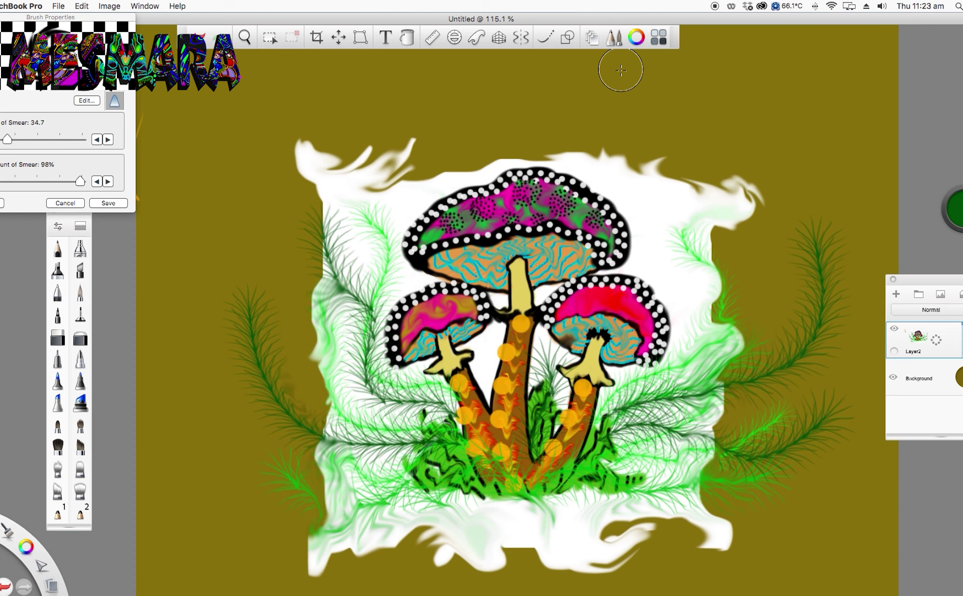
{"action": "left_click", "coordinate": [939, 342]}
{"action": "left_click_drag", "start_coordinate": [940, 343], "coordinate": [919, 316]}
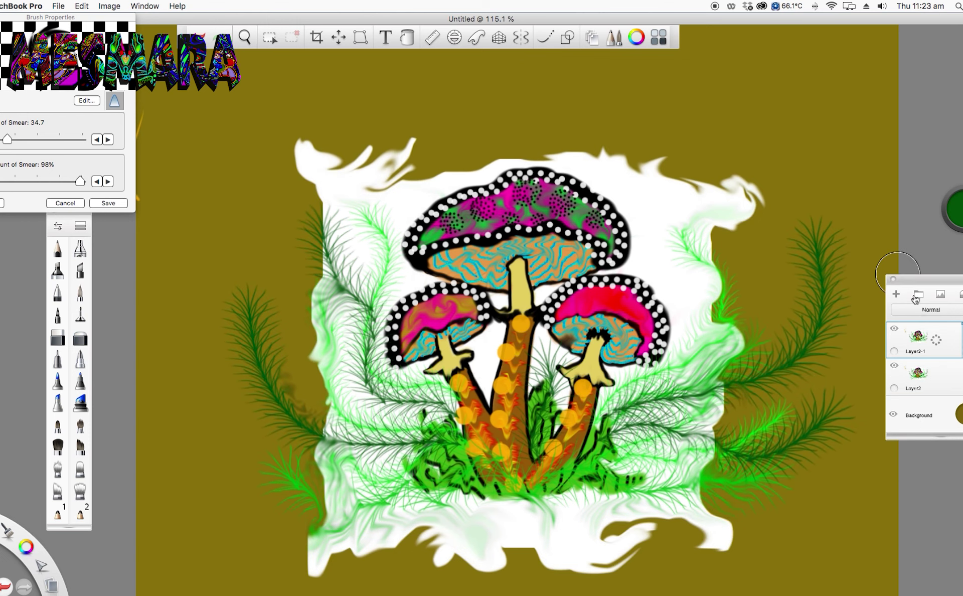
{"action": "left_click", "coordinate": [943, 376]}
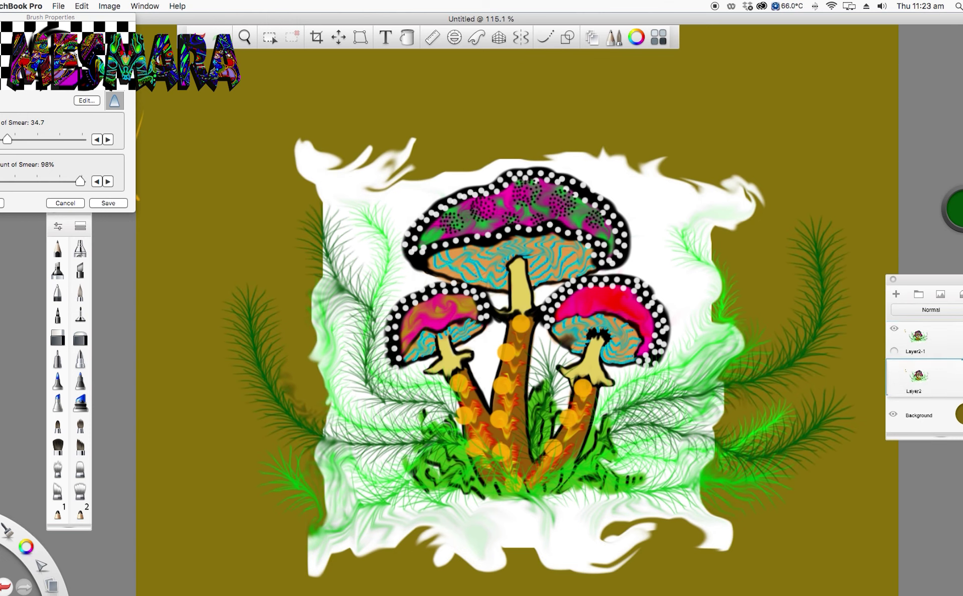
{"action": "left_click", "coordinate": [952, 340]}
{"action": "left_click_drag", "start_coordinate": [942, 338], "coordinate": [911, 338]}
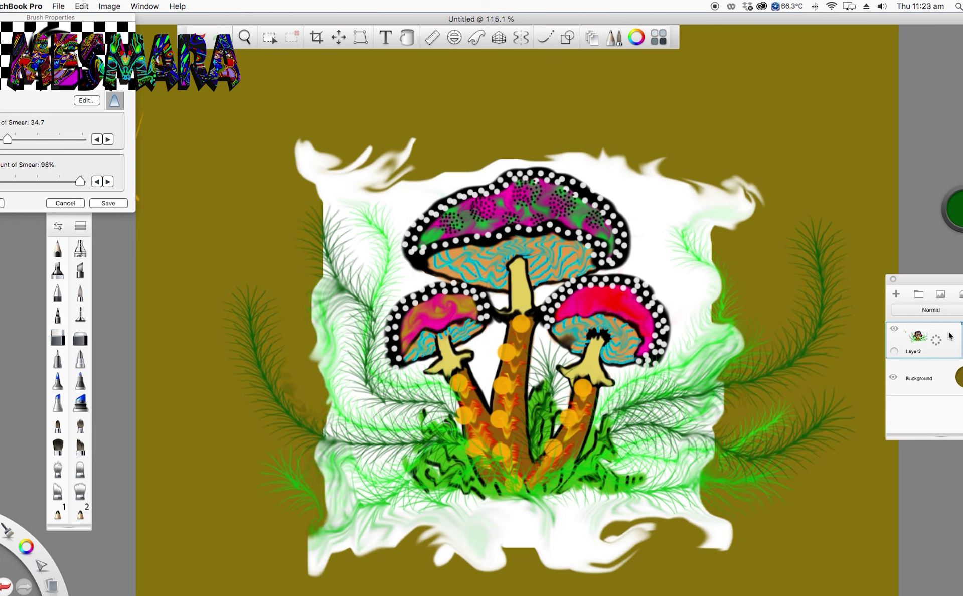
Add a new layer beneath the mushroom layer and choose the faceted wireframe ball brush from the Shape set.
{"action": "left_click", "coordinate": [897, 294]}
{"action": "left_click_drag", "start_coordinate": [935, 376], "coordinate": [921, 340]}
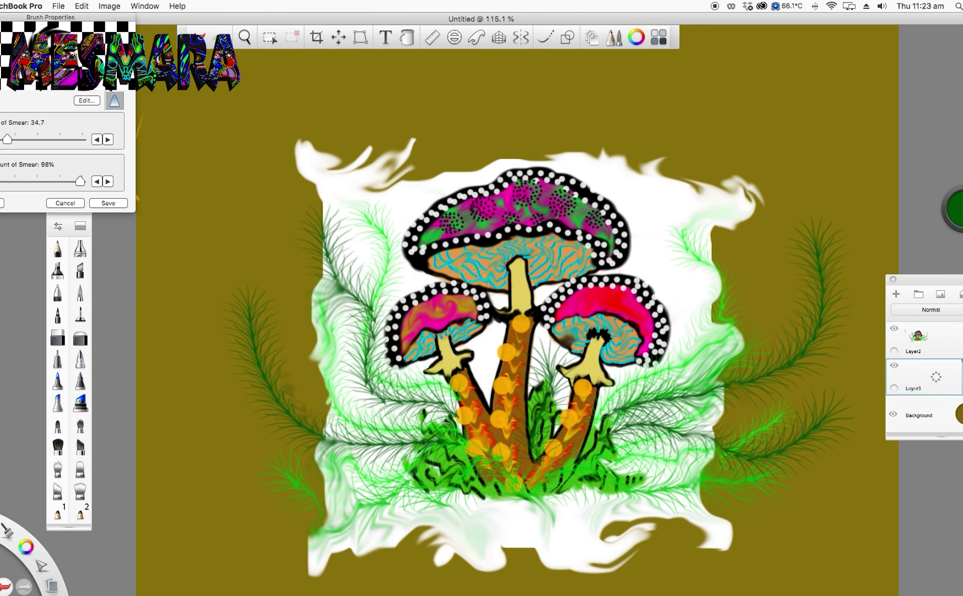
{"action": "left_click", "coordinate": [80, 225]}
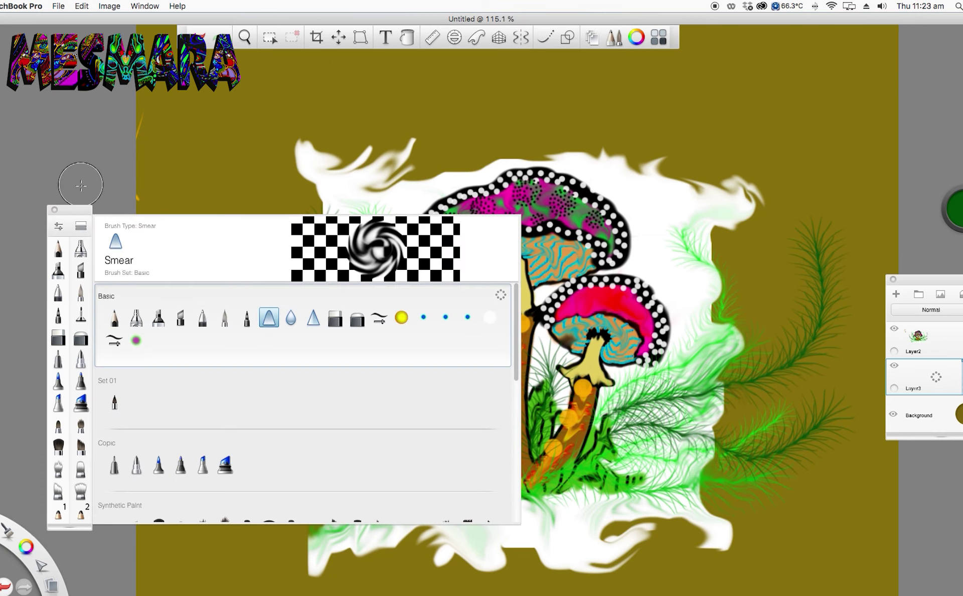
{"action": "left_click_drag", "start_coordinate": [517, 326], "coordinate": [522, 451]}
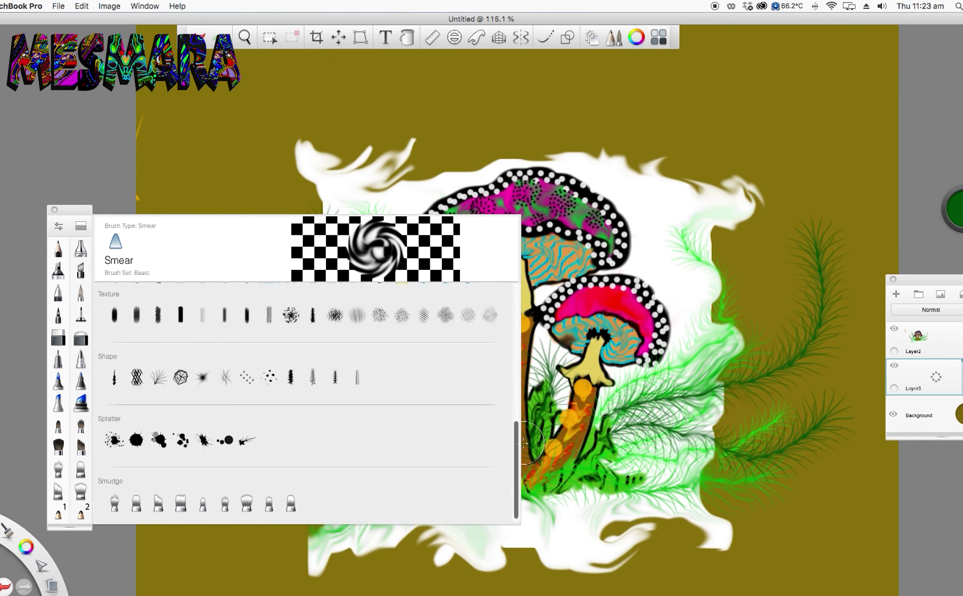
{"action": "left_click", "coordinate": [182, 377]}
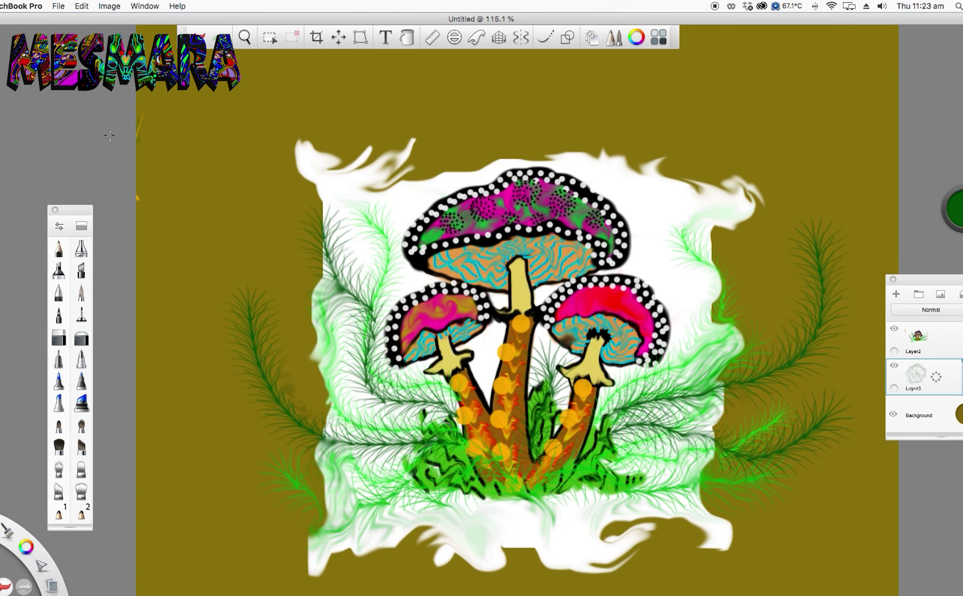
Paint pink wireframe circles across the upper and side background, with radius 87.3 for heavy and 83.2 for light pressure.
{"action": "left_click", "coordinate": [859, 295]}
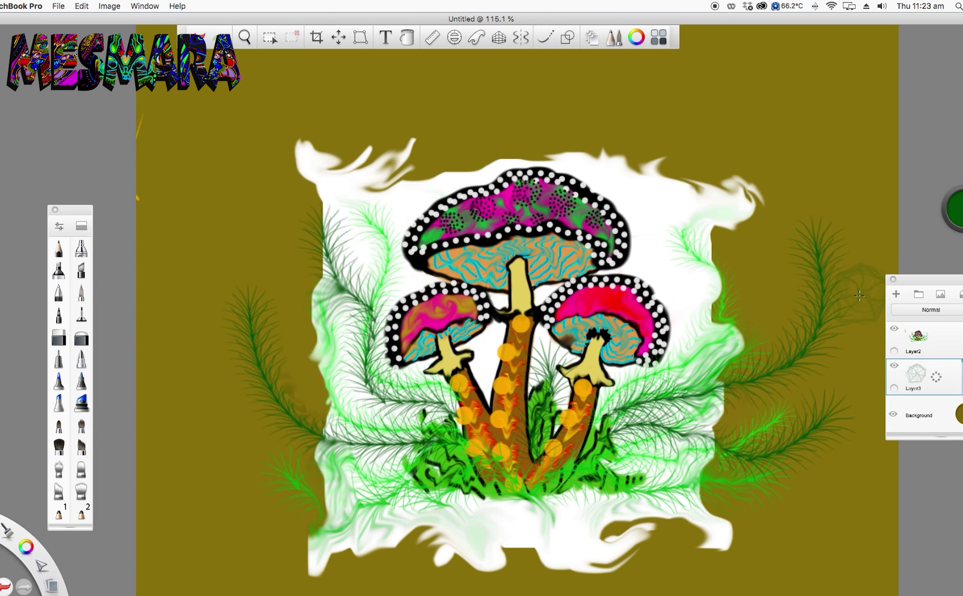
{"action": "left_click", "coordinate": [956, 210]}
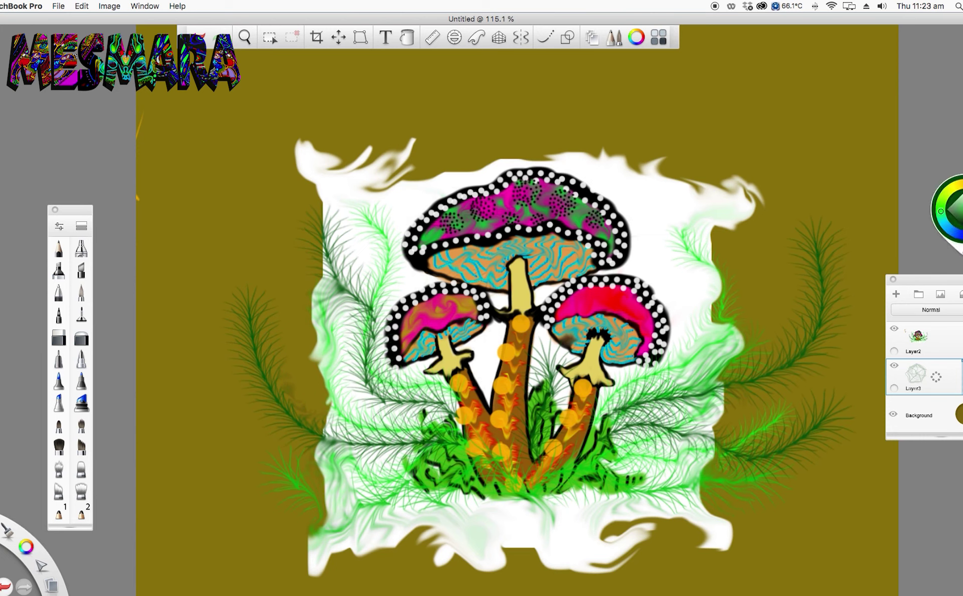
{"action": "left_click", "coordinate": [941, 211]}
{"action": "left_click_drag", "start_coordinate": [956, 213], "coordinate": [960, 202]}
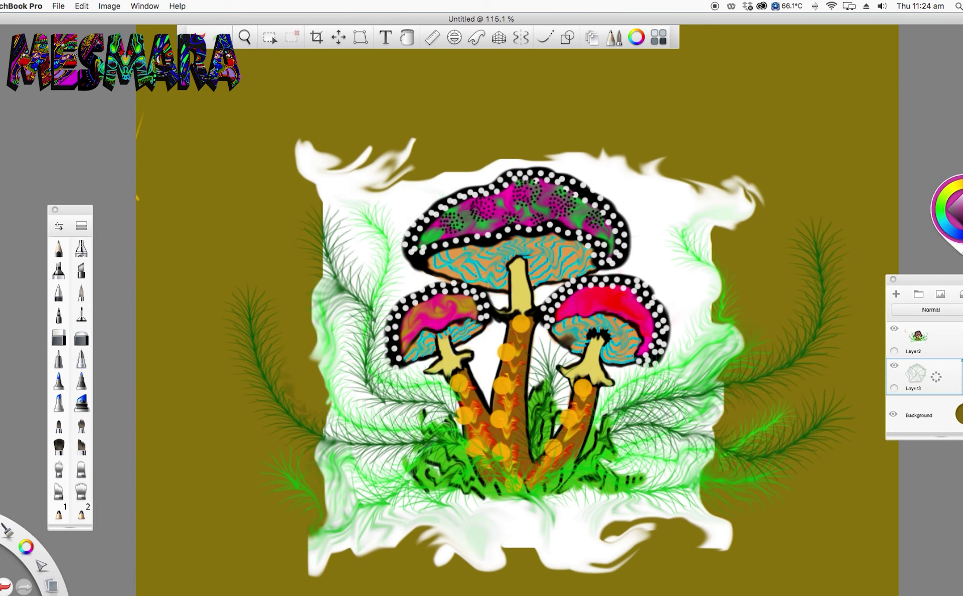
{"action": "mouse_move", "coordinate": [672, 153]}
{"action": "left_mouse_down"}
{"action": "mouse_move", "coordinate": [657, 131]}
{"action": "mouse_move", "coordinate": [590, 117]}
{"action": "left_mouse_up"}
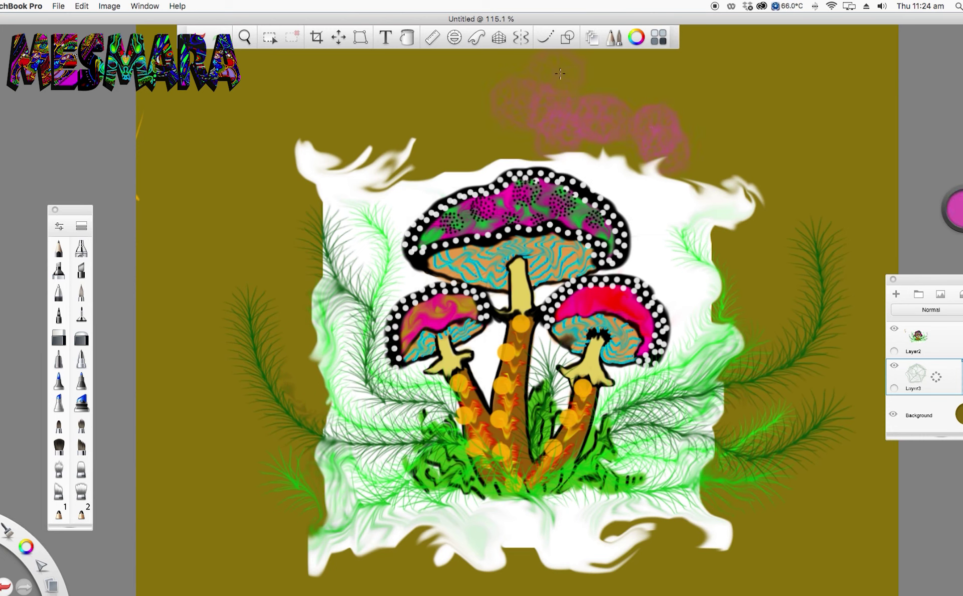
{"action": "left_click", "coordinate": [62, 226]}
{"action": "left_click_drag", "start_coordinate": [3, 146], "coordinate": [3, 173]}
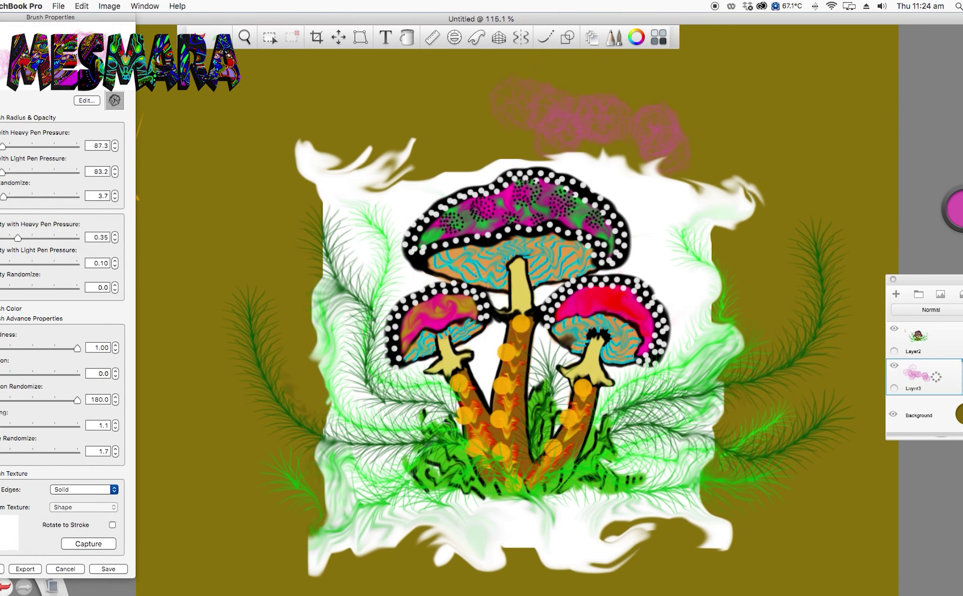
{"action": "mouse_move", "coordinate": [828, 98]}
{"action": "left_mouse_down"}
{"action": "mouse_move", "coordinate": [735, 62]}
{"action": "mouse_move", "coordinate": [522, 102]}
{"action": "left_mouse_up"}
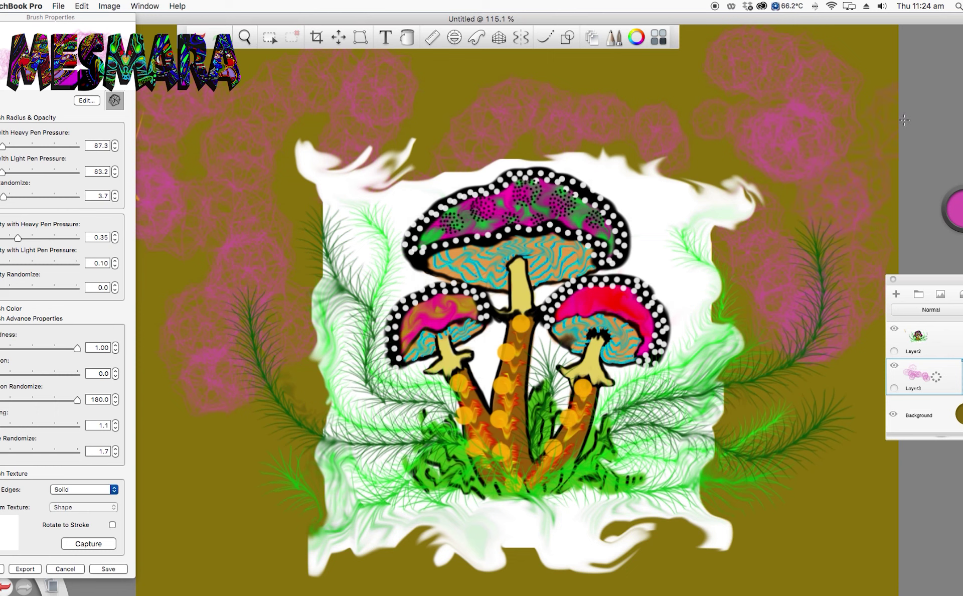
Paint cyan-blue wireframe circles over the pink ones across the upper background and down both sides.
{"action": "left_click", "coordinate": [956, 208]}
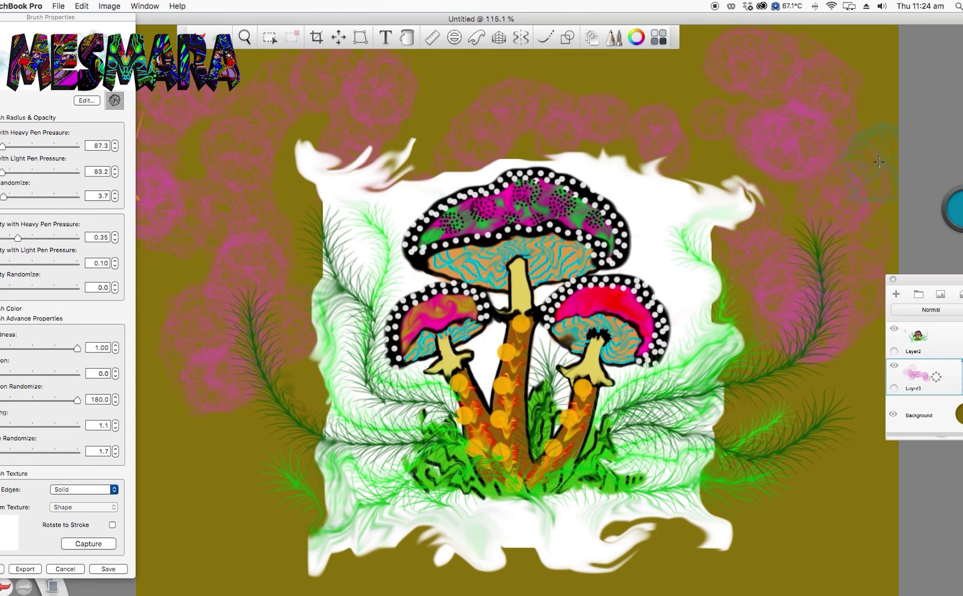
{"action": "left_click", "coordinate": [728, 130]}
{"action": "mouse_move", "coordinate": [728, 130]}
{"action": "left_mouse_down"}
{"action": "mouse_move", "coordinate": [689, 122]}
{"action": "mouse_move", "coordinate": [650, 76]}
{"action": "mouse_move", "coordinate": [556, 83]}
{"action": "mouse_move", "coordinate": [470, 56]}
{"action": "mouse_move", "coordinate": [357, 127]}
{"action": "mouse_move", "coordinate": [259, 165]}
{"action": "mouse_move", "coordinate": [301, 291]}
{"action": "left_mouse_up"}
{"action": "mouse_move", "coordinate": [434, 111]}
{"action": "left_mouse_down"}
{"action": "mouse_move", "coordinate": [433, 156]}
{"action": "mouse_move", "coordinate": [780, 94]}
{"action": "mouse_move", "coordinate": [719, 152]}
{"action": "mouse_move", "coordinate": [734, 187]}
{"action": "mouse_move", "coordinate": [732, 288]}
{"action": "mouse_move", "coordinate": [818, 173]}
{"action": "mouse_move", "coordinate": [742, 85]}
{"action": "mouse_move", "coordinate": [745, 212]}
{"action": "left_mouse_up"}
{"action": "left_click_drag", "start_coordinate": [188, 282], "coordinate": [241, 426]}
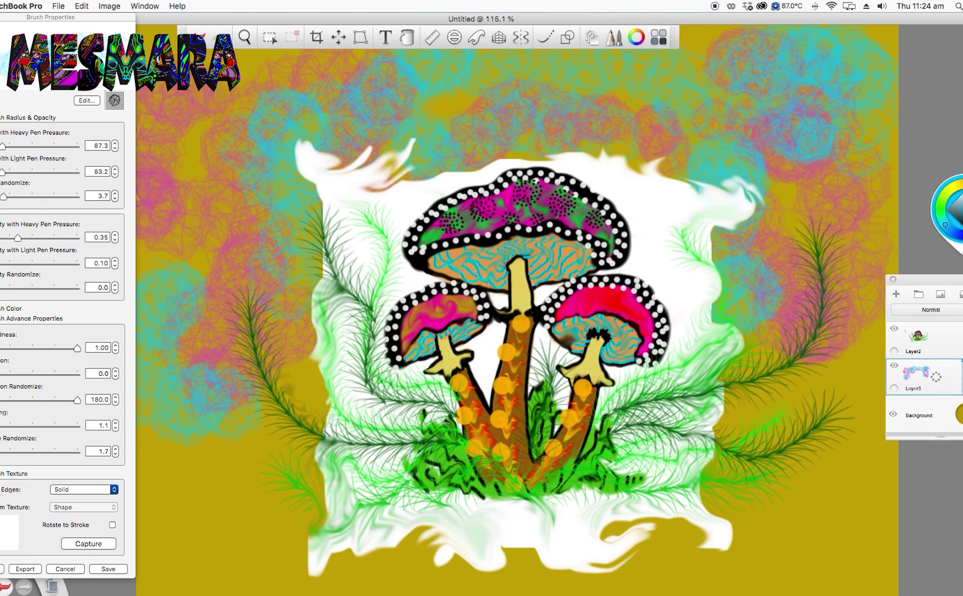
Paint pale yellow wireframe circles over the pink and blue ones around the upper background and sides.
{"action": "left_click", "coordinate": [955, 187]}
{"action": "mouse_move", "coordinate": [883, 191]}
{"action": "left_mouse_down"}
{"action": "mouse_move", "coordinate": [863, 141]}
{"action": "mouse_move", "coordinate": [617, 75]}
{"action": "mouse_move", "coordinate": [380, 133]}
{"action": "mouse_move", "coordinate": [216, 100]}
{"action": "mouse_move", "coordinate": [241, 251]}
{"action": "mouse_move", "coordinate": [200, 401]}
{"action": "mouse_move", "coordinate": [281, 442]}
{"action": "left_mouse_up"}
{"action": "mouse_move", "coordinate": [815, 235]}
{"action": "left_mouse_down"}
{"action": "mouse_move", "coordinate": [765, 261]}
{"action": "mouse_move", "coordinate": [855, 271]}
{"action": "mouse_move", "coordinate": [885, 161]}
{"action": "mouse_move", "coordinate": [829, 170]}
{"action": "mouse_move", "coordinate": [674, 53]}
{"action": "left_mouse_up"}
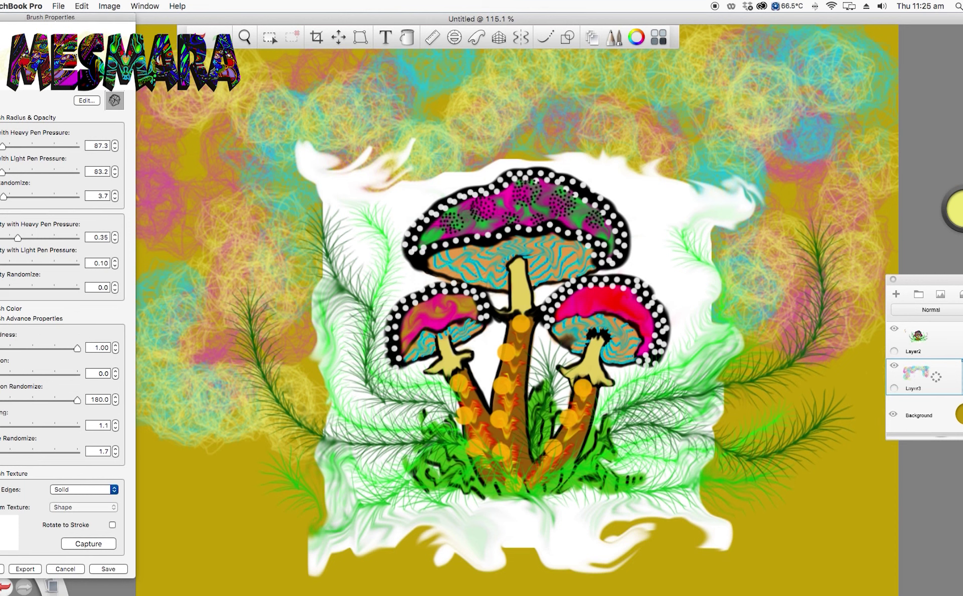
Splatter orange-brown paint across the lower background using Paint Splatter 1 with heavy-pressure radius 119.6, and merge the mushroom layer with the layer beneath.
{"action": "key", "text": "Escape"}
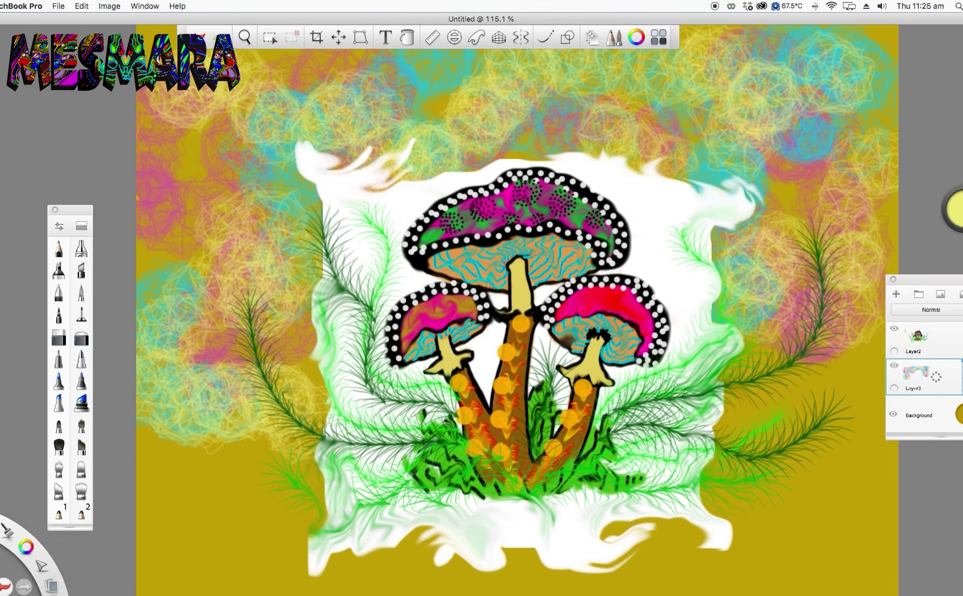
{"action": "left_click", "coordinate": [82, 227]}
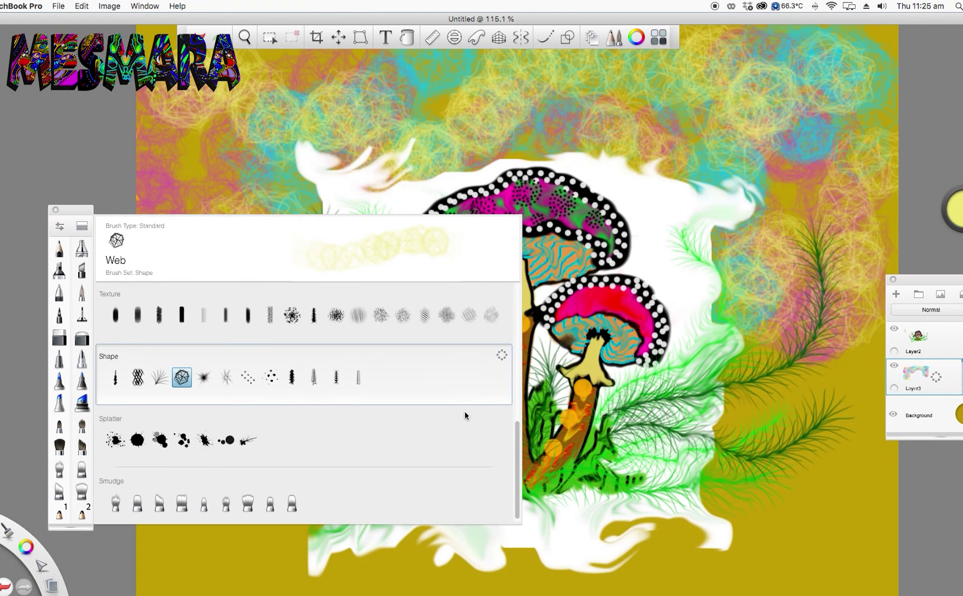
{"action": "left_click", "coordinate": [116, 440]}
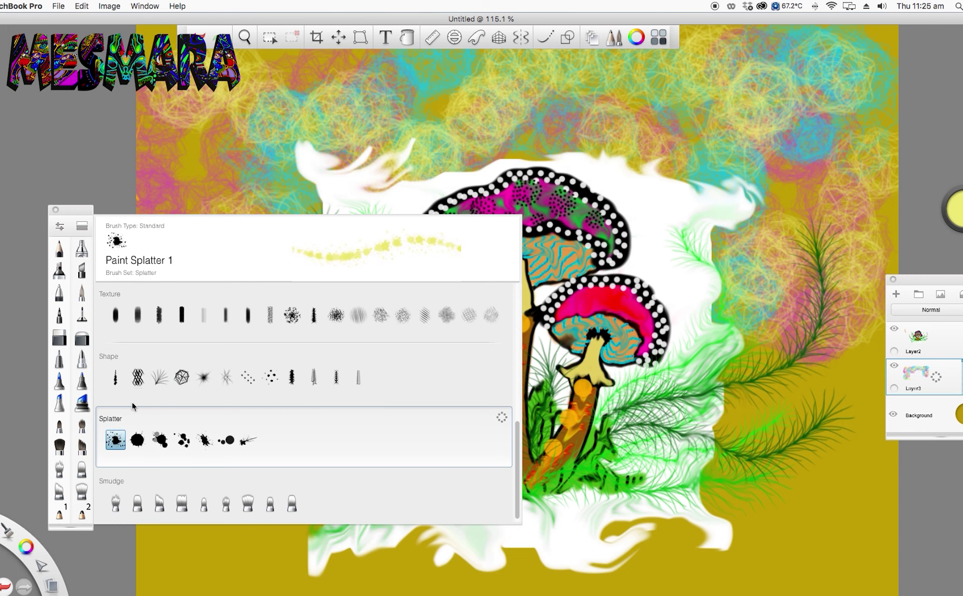
{"action": "left_click", "coordinate": [100, 146]}
{"action": "left_click", "coordinate": [961, 212]}
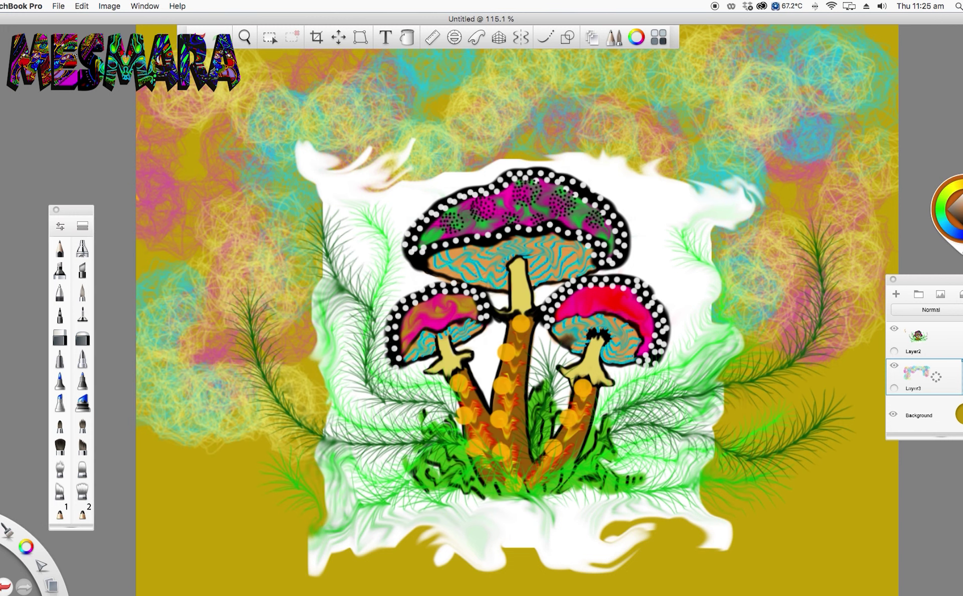
{"action": "left_click_drag", "start_coordinate": [738, 504], "coordinate": [759, 501]}
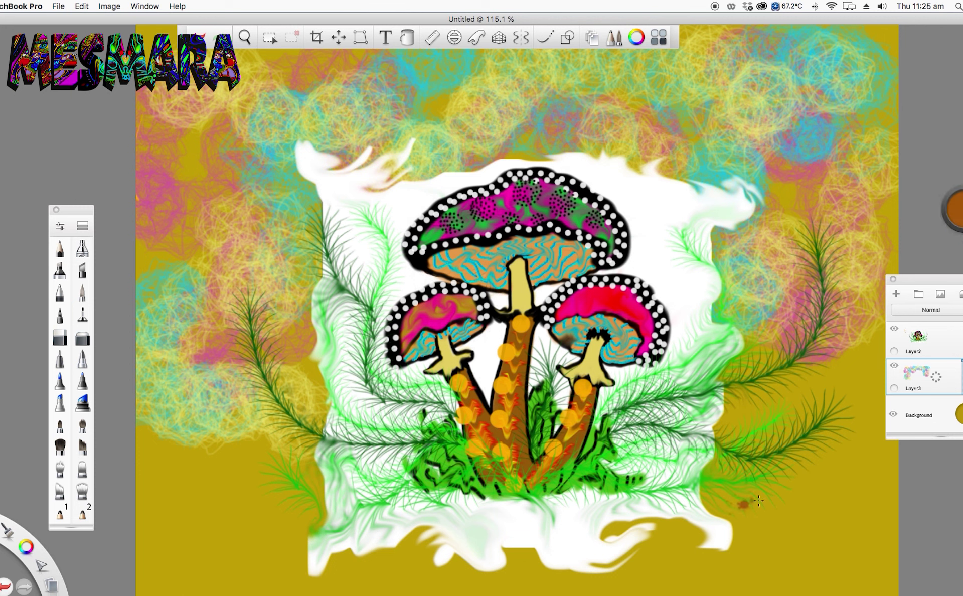
{"action": "left_click", "coordinate": [61, 226]}
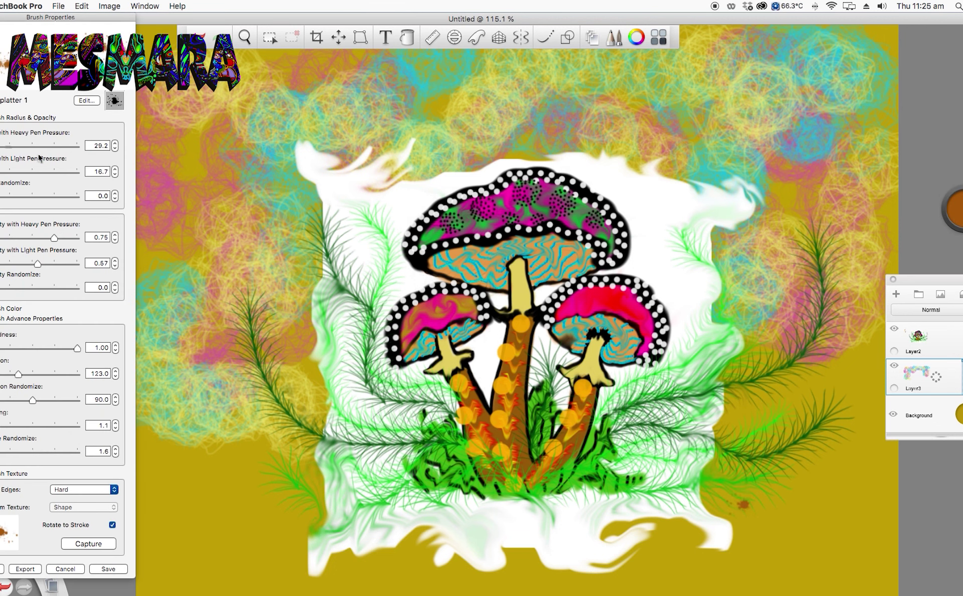
{"action": "mouse_move", "coordinate": [271, 497]}
{"action": "left_mouse_down"}
{"action": "mouse_move", "coordinate": [240, 467]}
{"action": "mouse_move", "coordinate": [177, 498]}
{"action": "mouse_move", "coordinate": [174, 576]}
{"action": "mouse_move", "coordinate": [261, 571]}
{"action": "mouse_move", "coordinate": [288, 494]}
{"action": "mouse_move", "coordinate": [308, 495]}
{"action": "mouse_move", "coordinate": [369, 573]}
{"action": "mouse_move", "coordinate": [416, 569]}
{"action": "mouse_move", "coordinate": [446, 532]}
{"action": "mouse_move", "coordinate": [530, 516]}
{"action": "mouse_move", "coordinate": [530, 551]}
{"action": "mouse_move", "coordinate": [502, 504]}
{"action": "mouse_move", "coordinate": [566, 571]}
{"action": "mouse_move", "coordinate": [683, 562]}
{"action": "mouse_move", "coordinate": [736, 501]}
{"action": "mouse_move", "coordinate": [754, 543]}
{"action": "mouse_move", "coordinate": [851, 564]}
{"action": "mouse_move", "coordinate": [852, 497]}
{"action": "mouse_move", "coordinate": [901, 481]}
{"action": "left_mouse_up"}
{"action": "left_click_drag", "start_coordinate": [957, 337], "coordinate": [959, 361]}
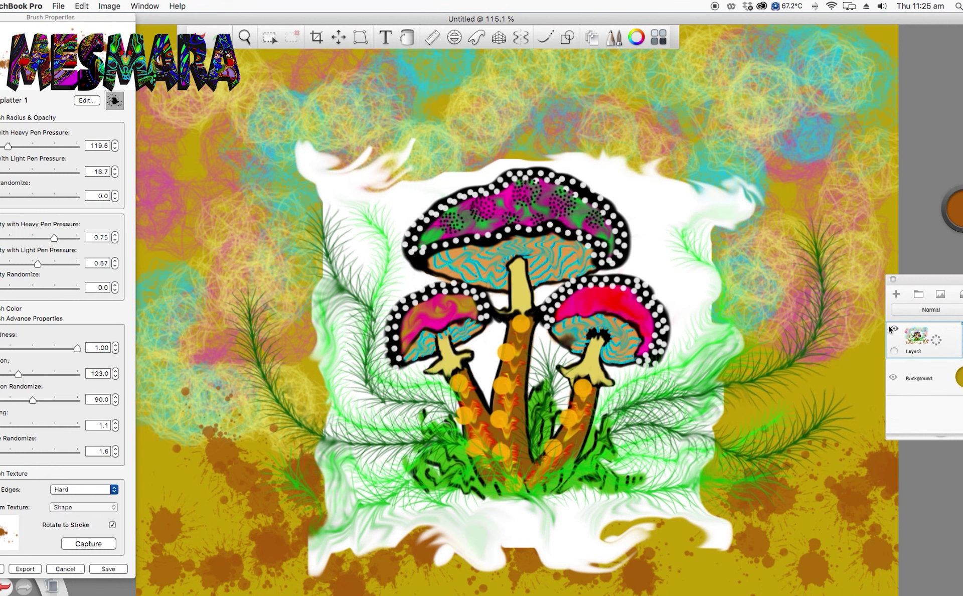
Add darker brown splatters across the lower background and over the white surround's lower edge, with heavy-pressure radius 93.0.
{"action": "left_click", "coordinate": [5, 158]}
{"action": "left_click_drag", "start_coordinate": [6, 146], "coordinate": [3, 146]}
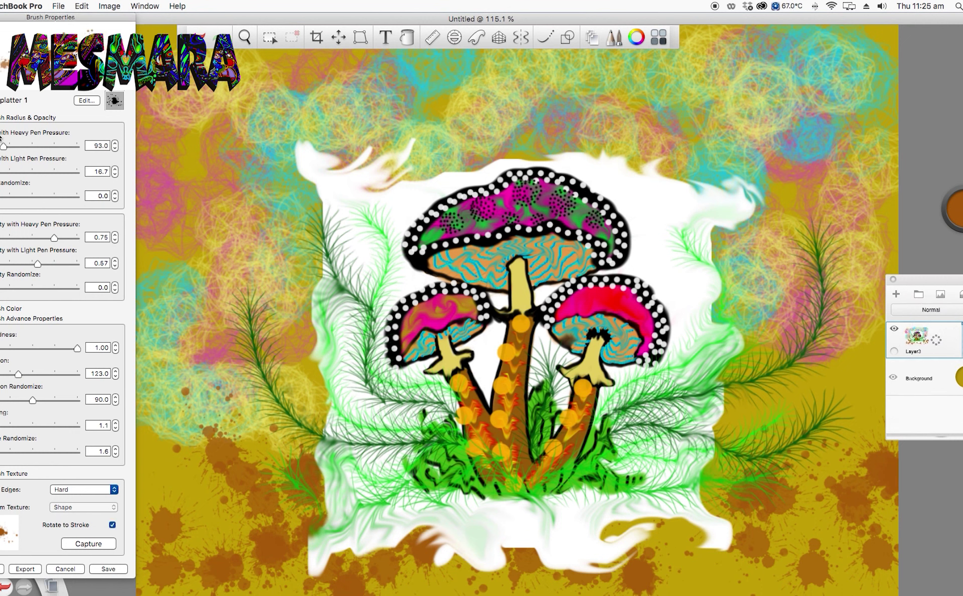
{"action": "left_click", "coordinate": [956, 209]}
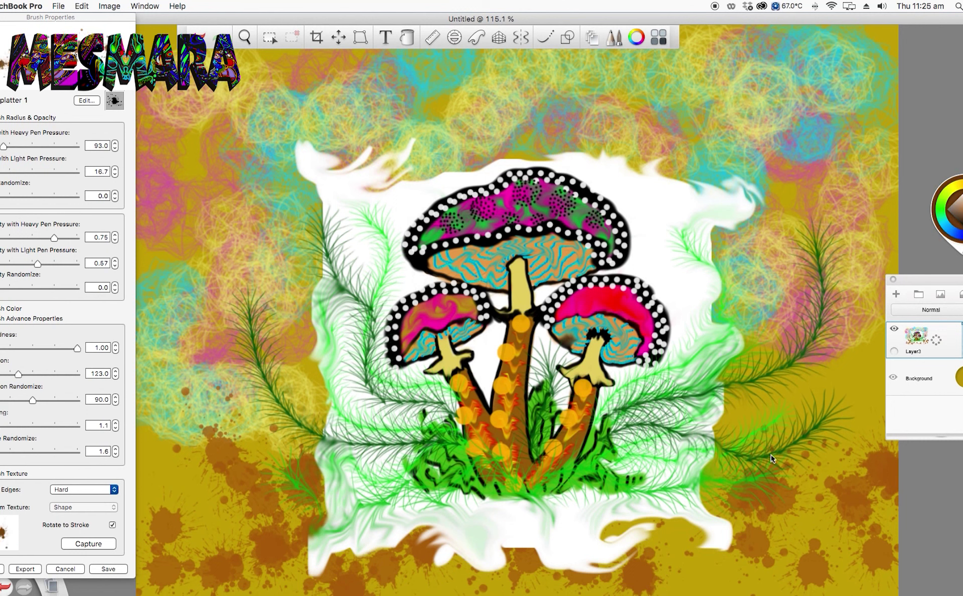
{"action": "mouse_move", "coordinate": [674, 508]}
{"action": "left_mouse_down"}
{"action": "mouse_move", "coordinate": [659, 533]}
{"action": "mouse_move", "coordinate": [531, 558]}
{"action": "mouse_move", "coordinate": [466, 537]}
{"action": "mouse_move", "coordinate": [384, 531]}
{"action": "mouse_move", "coordinate": [280, 562]}
{"action": "mouse_move", "coordinate": [196, 460]}
{"action": "mouse_move", "coordinate": [183, 497]}
{"action": "left_mouse_up"}
{"action": "mouse_move", "coordinate": [797, 530]}
{"action": "left_mouse_down"}
{"action": "mouse_move", "coordinate": [837, 479]}
{"action": "mouse_move", "coordinate": [781, 379]}
{"action": "mouse_move", "coordinate": [839, 454]}
{"action": "mouse_move", "coordinate": [861, 524]}
{"action": "mouse_move", "coordinate": [879, 483]}
{"action": "left_mouse_up"}
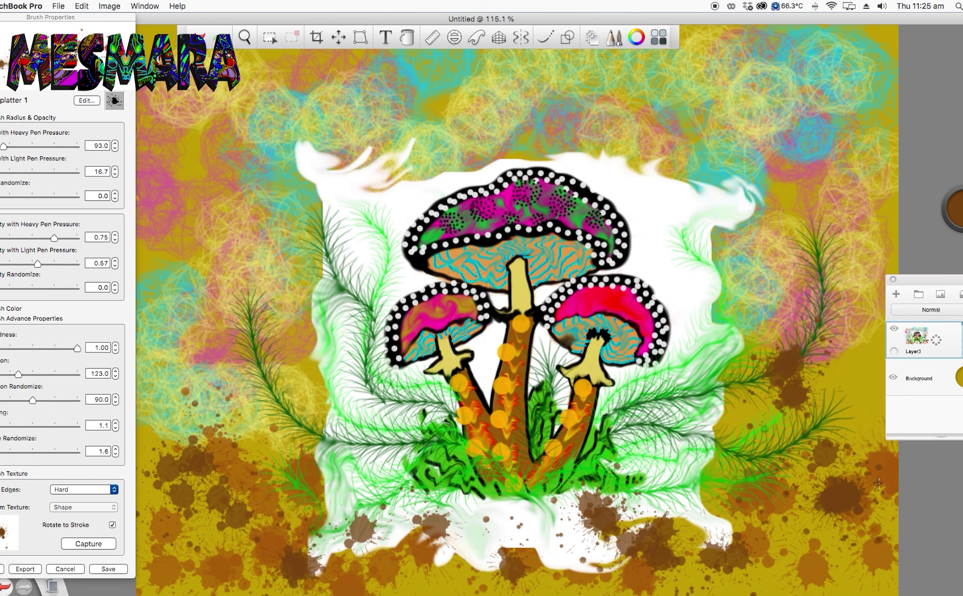
Enlarge the merged artwork layer so it spans the full canvas width, and shift it to center the mushroom cluster.
{"action": "key", "text": "space"}
{"action": "left_click_drag", "start_coordinate": [709, 288], "coordinate": [629, 330]}
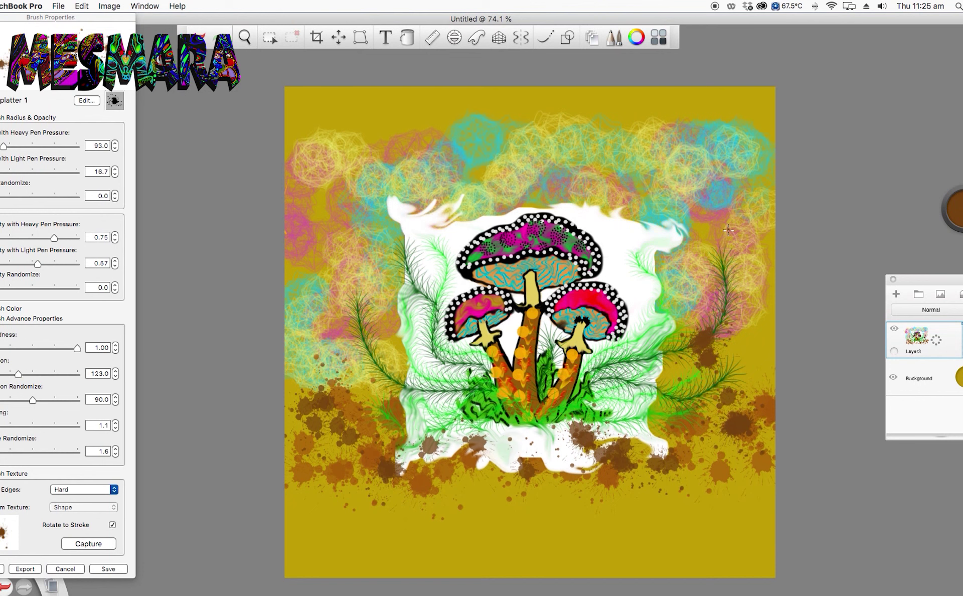
{"action": "left_click", "coordinate": [339, 36]}
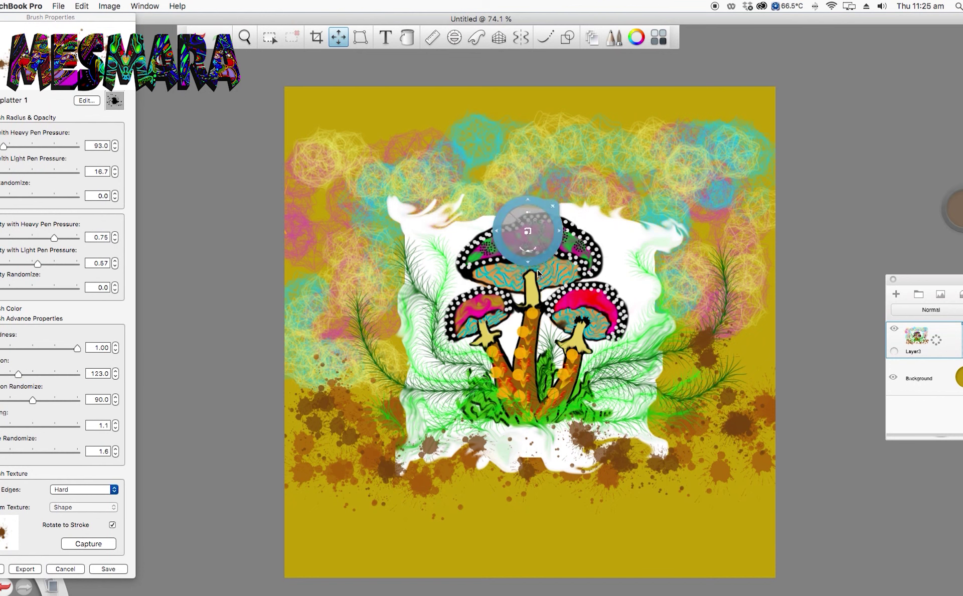
{"action": "left_click_drag", "start_coordinate": [536, 273], "coordinate": [564, 320]}
{"action": "left_click", "coordinate": [587, 266]}
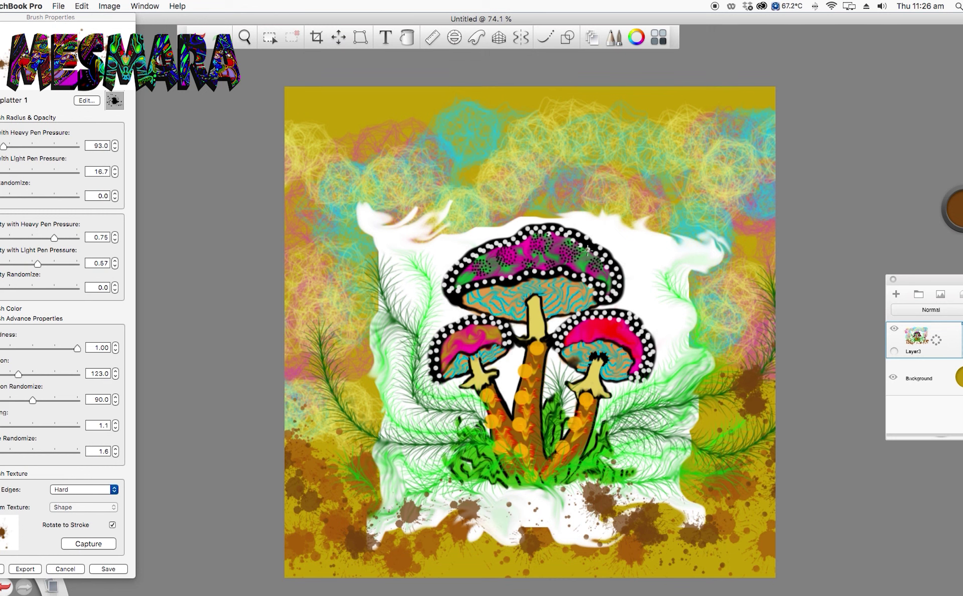
{"action": "left_click", "coordinate": [342, 36]}
{"action": "mouse_move", "coordinate": [683, 260]}
{"action": "left_mouse_down"}
{"action": "mouse_move", "coordinate": [673, 273]}
{"action": "mouse_move", "coordinate": [683, 267]}
{"action": "mouse_move", "coordinate": [681, 293]}
{"action": "mouse_move", "coordinate": [672, 263]}
{"action": "mouse_move", "coordinate": [684, 260]}
{"action": "left_mouse_up"}
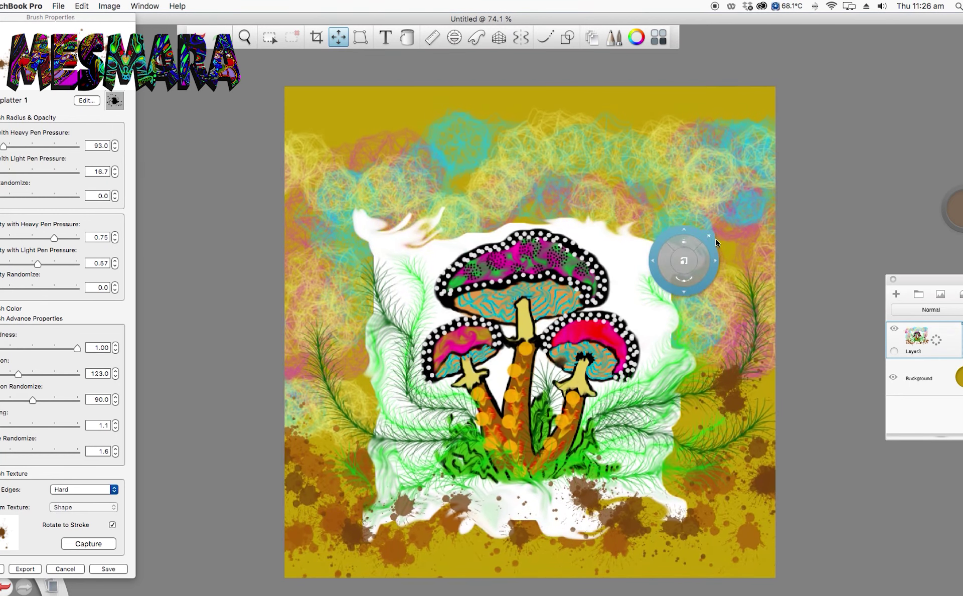
{"action": "left_click", "coordinate": [711, 236]}
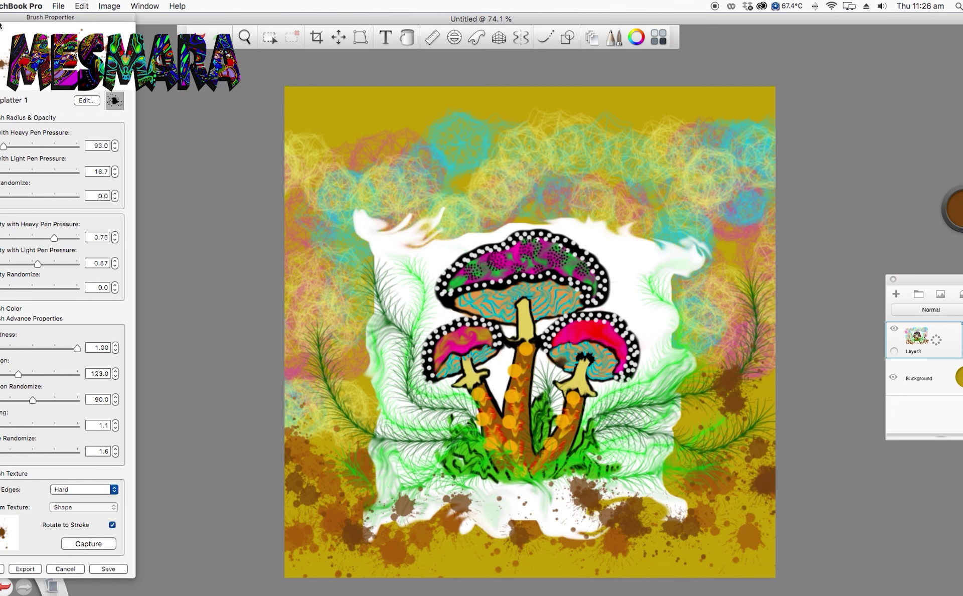
Paint a large soft orange sun disc in the canvas's upper-left corner with the Airbrush at size 89.2 and 100% opacity.
{"action": "key", "text": "Escape"}
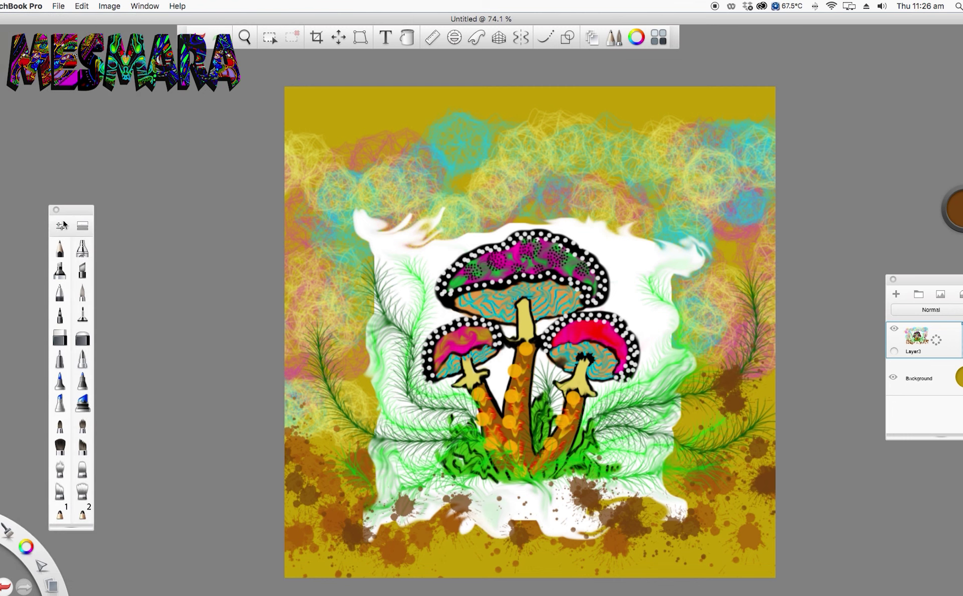
{"action": "left_click", "coordinate": [81, 226]}
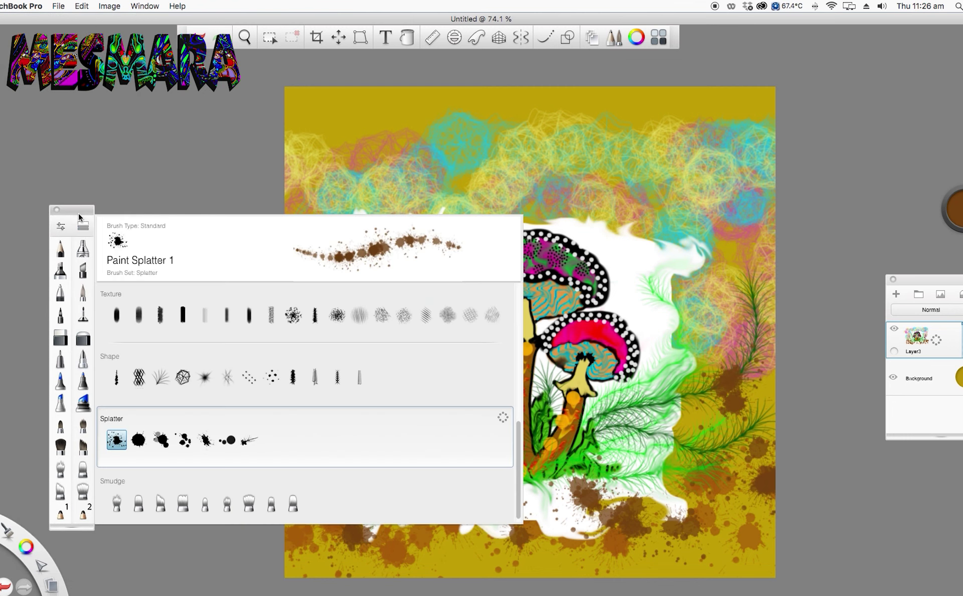
{"action": "left_click_drag", "start_coordinate": [518, 429], "coordinate": [517, 278]}
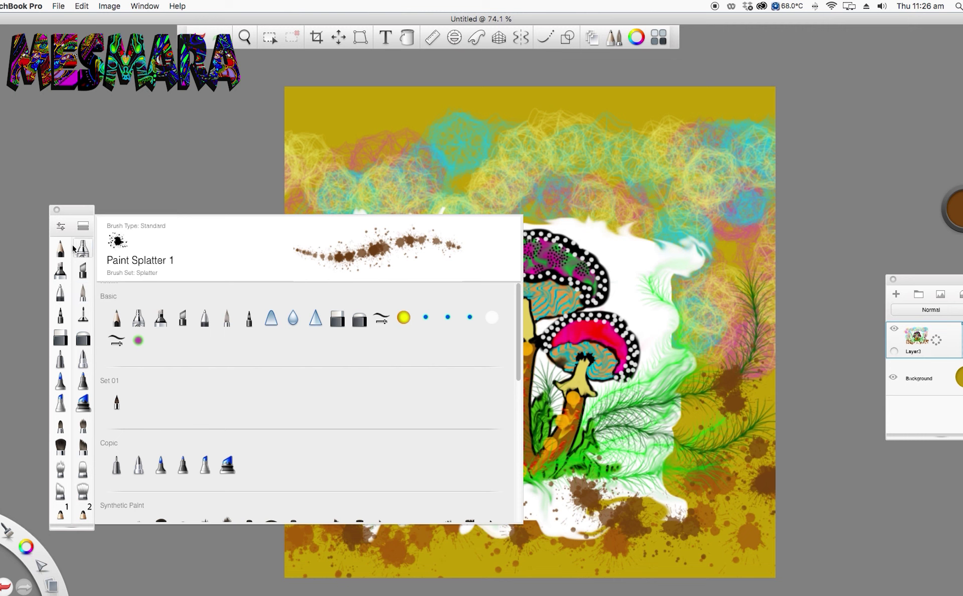
{"action": "left_click", "coordinate": [89, 242]}
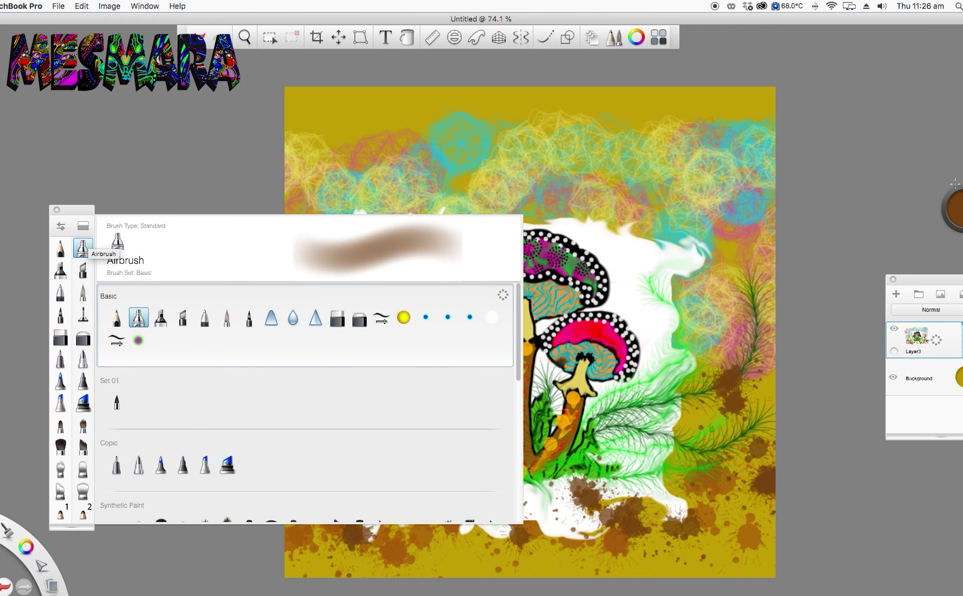
{"action": "left_click", "coordinate": [953, 208]}
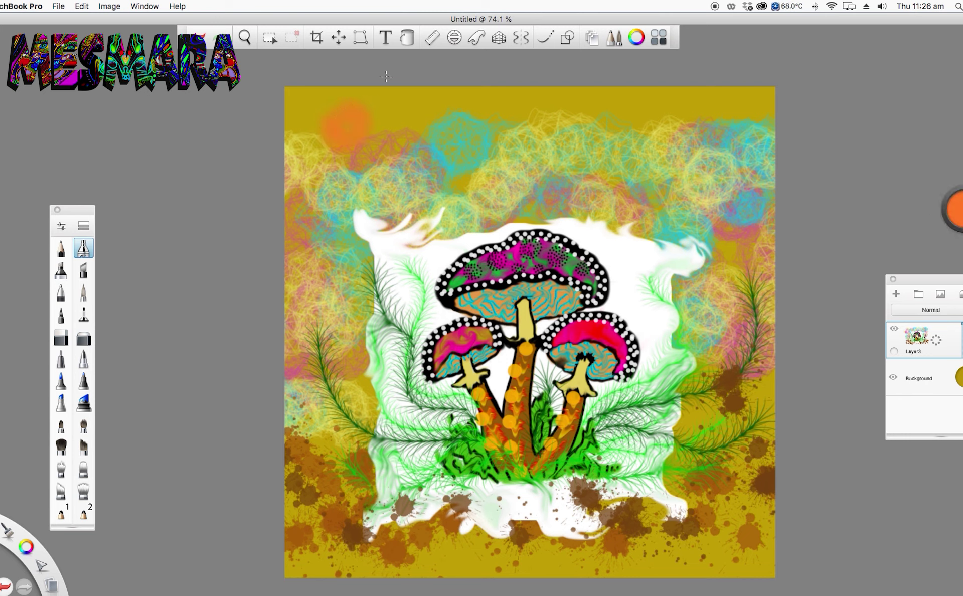
{"action": "left_click", "coordinate": [61, 226]}
{"action": "left_click_drag", "start_coordinate": [14, 140], "coordinate": [22, 140]}
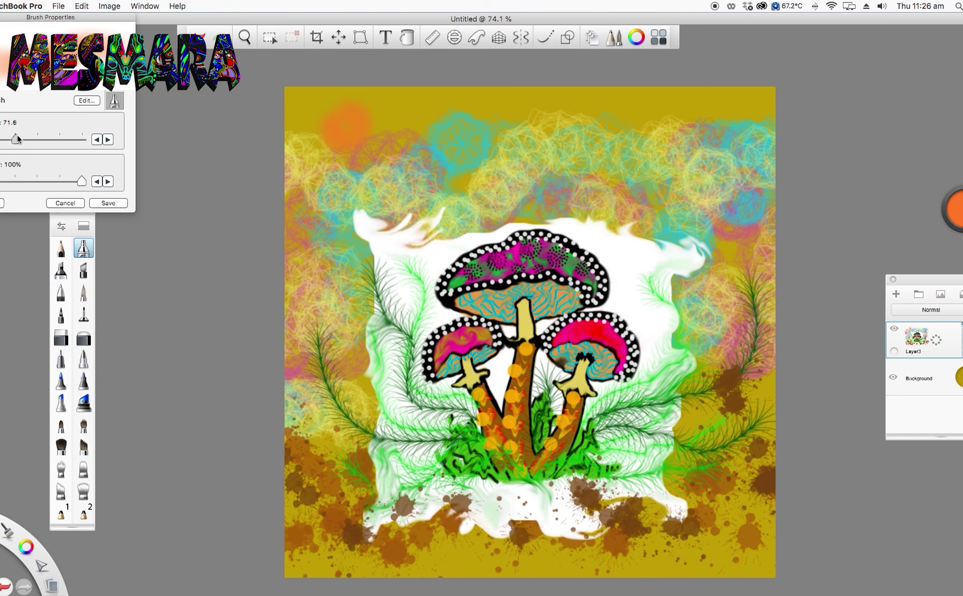
{"action": "mouse_move", "coordinate": [367, 159]}
{"action": "left_mouse_down"}
{"action": "mouse_move", "coordinate": [374, 121]}
{"action": "mouse_move", "coordinate": [351, 173]}
{"action": "mouse_move", "coordinate": [320, 105]}
{"action": "mouse_move", "coordinate": [407, 140]}
{"action": "mouse_move", "coordinate": [288, 128]}
{"action": "mouse_move", "coordinate": [424, 124]}
{"action": "mouse_move", "coordinate": [314, 145]}
{"action": "mouse_move", "coordinate": [388, 117]}
{"action": "mouse_move", "coordinate": [342, 195]}
{"action": "mouse_move", "coordinate": [326, 111]}
{"action": "mouse_move", "coordinate": [403, 171]}
{"action": "left_mouse_up"}
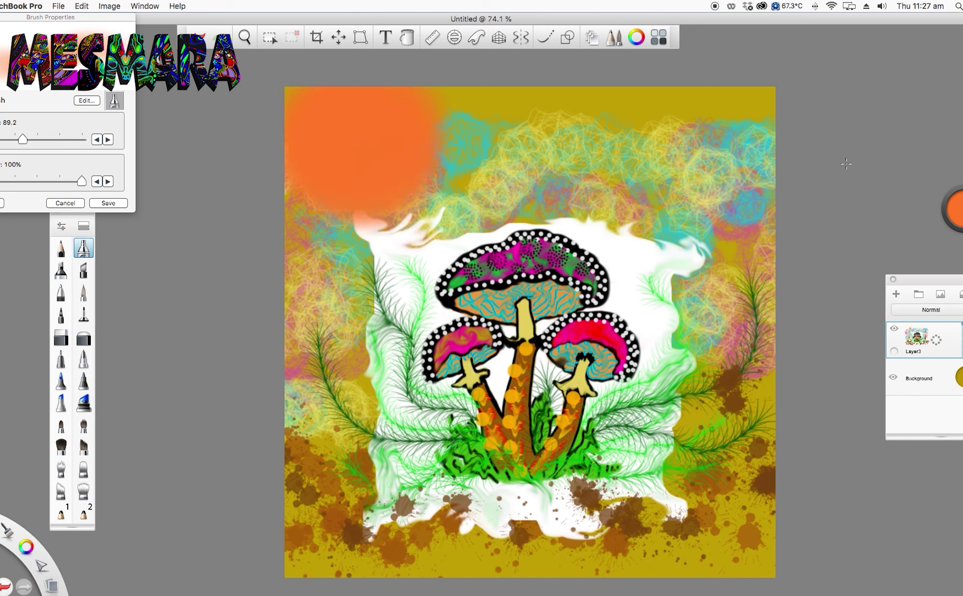
Airbrush a smaller pale yellow disc inside the orange sun, leaving a glowing orange rim.
{"action": "left_click", "coordinate": [958, 211]}
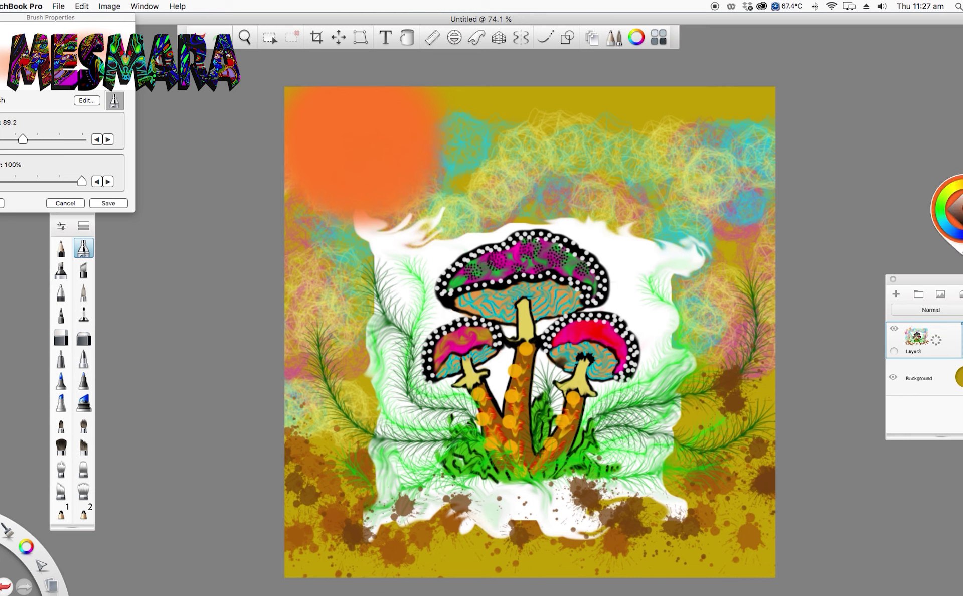
{"action": "left_click", "coordinate": [956, 186]}
{"action": "left_click", "coordinate": [959, 200]}
{"action": "mouse_move", "coordinate": [351, 136]}
{"action": "left_mouse_down"}
{"action": "mouse_move", "coordinate": [357, 116]}
{"action": "mouse_move", "coordinate": [371, 146]}
{"action": "mouse_move", "coordinate": [404, 131]}
{"action": "mouse_move", "coordinate": [355, 180]}
{"action": "mouse_move", "coordinate": [381, 193]}
{"action": "left_mouse_up"}
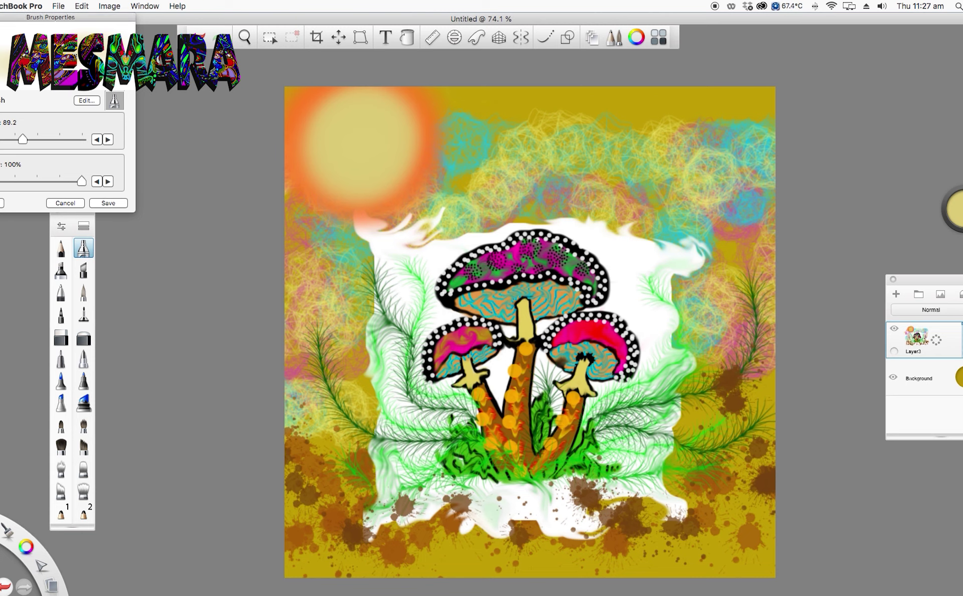
Choose the Medium Brush from Set 01 and a dark purple color.
{"action": "key", "text": "Escape"}
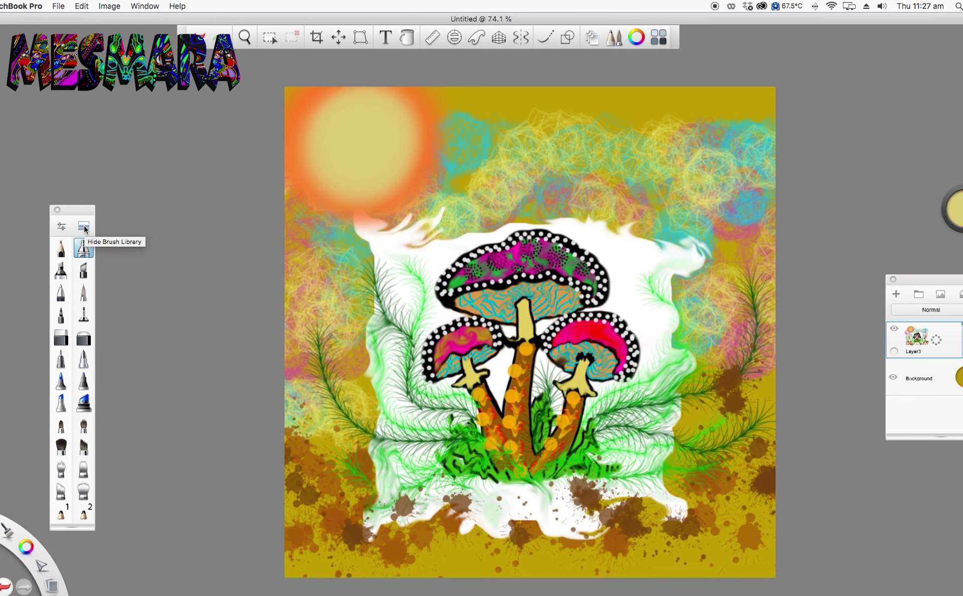
{"action": "left_click", "coordinate": [62, 315]}
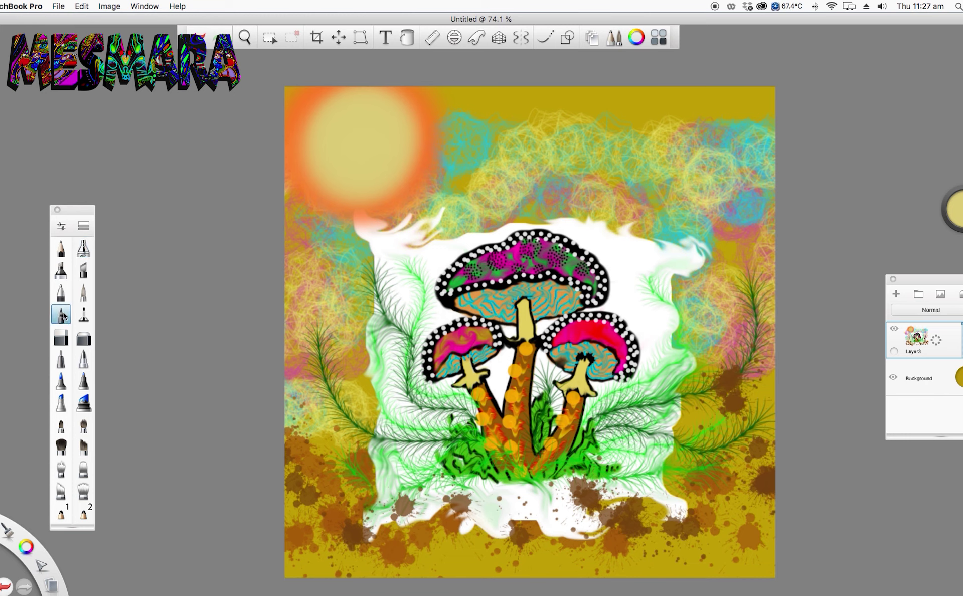
{"action": "left_click", "coordinate": [85, 229]}
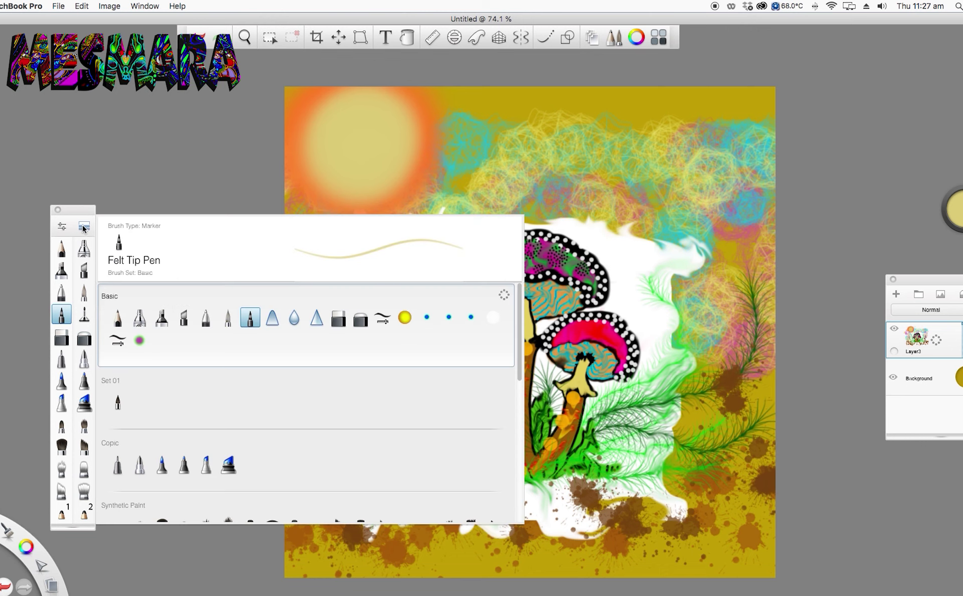
{"action": "left_click", "coordinate": [119, 403]}
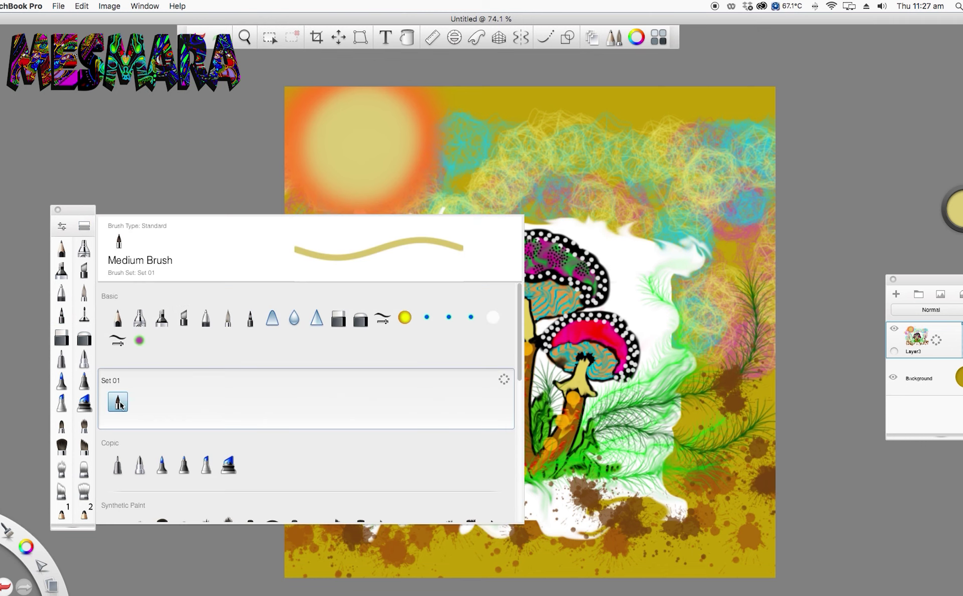
{"action": "left_click", "coordinate": [182, 155]}
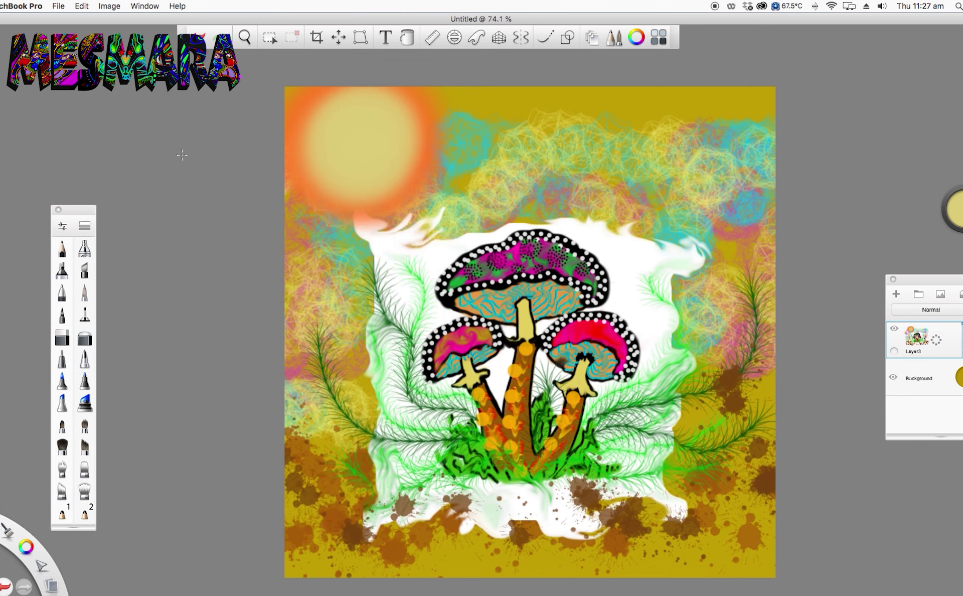
{"action": "mouse_move", "coordinate": [956, 208]}
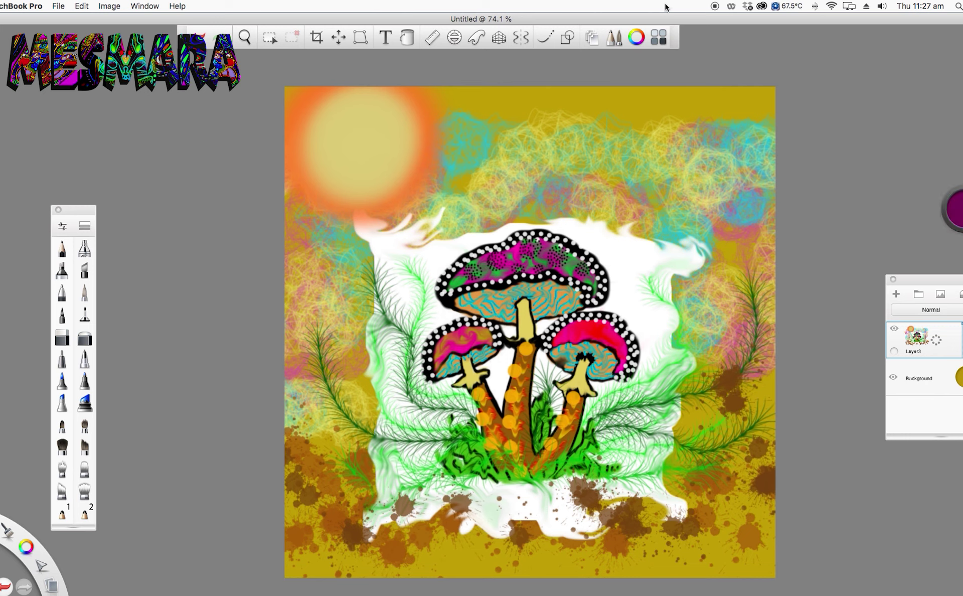
Turn on vertical and horizontal symmetry centered on the sun, and draw three concentric purple rings inside it.
{"action": "left_click", "coordinate": [527, 38]}
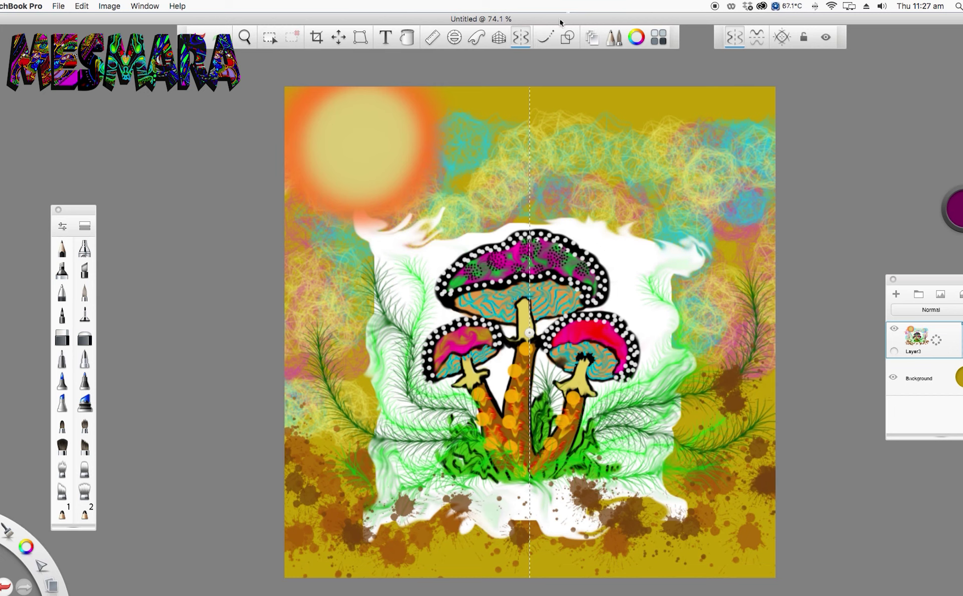
{"action": "left_click", "coordinate": [785, 35]}
{"action": "left_click", "coordinate": [757, 37]}
{"action": "mouse_move", "coordinate": [530, 332]}
{"action": "left_mouse_down"}
{"action": "mouse_move", "coordinate": [383, 179]}
{"action": "mouse_move", "coordinate": [361, 129]}
{"action": "mouse_move", "coordinate": [363, 145]}
{"action": "mouse_move", "coordinate": [366, 131]}
{"action": "mouse_move", "coordinate": [383, 148]}
{"action": "left_mouse_up"}
{"action": "mouse_move", "coordinate": [363, 115]}
{"action": "left_mouse_down"}
{"action": "mouse_move", "coordinate": [383, 127]}
{"action": "mouse_move", "coordinate": [386, 146]}
{"action": "mouse_move", "coordinate": [370, 104]}
{"action": "mouse_move", "coordinate": [389, 119]}
{"action": "mouse_move", "coordinate": [400, 153]}
{"action": "left_mouse_up"}
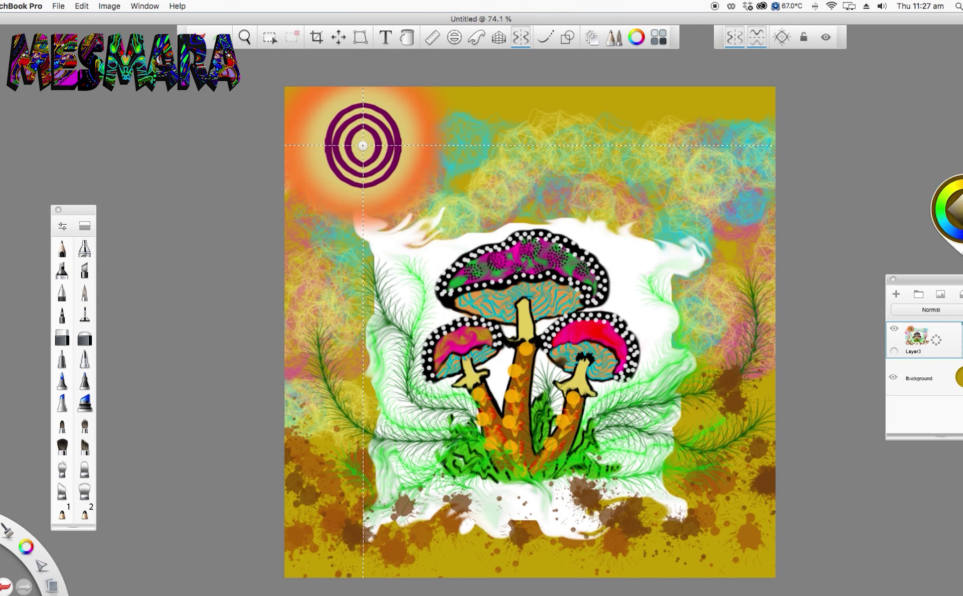
Draw mirrored wavy golden-yellow rays radiating outward all around the sun's purple rings.
{"action": "left_click", "coordinate": [957, 209]}
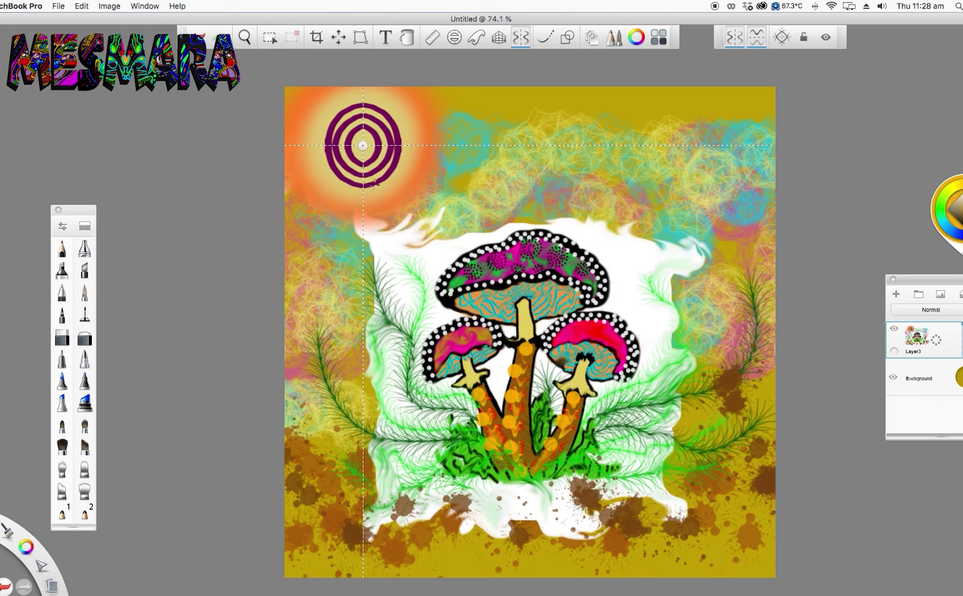
{"action": "left_click", "coordinate": [63, 226]}
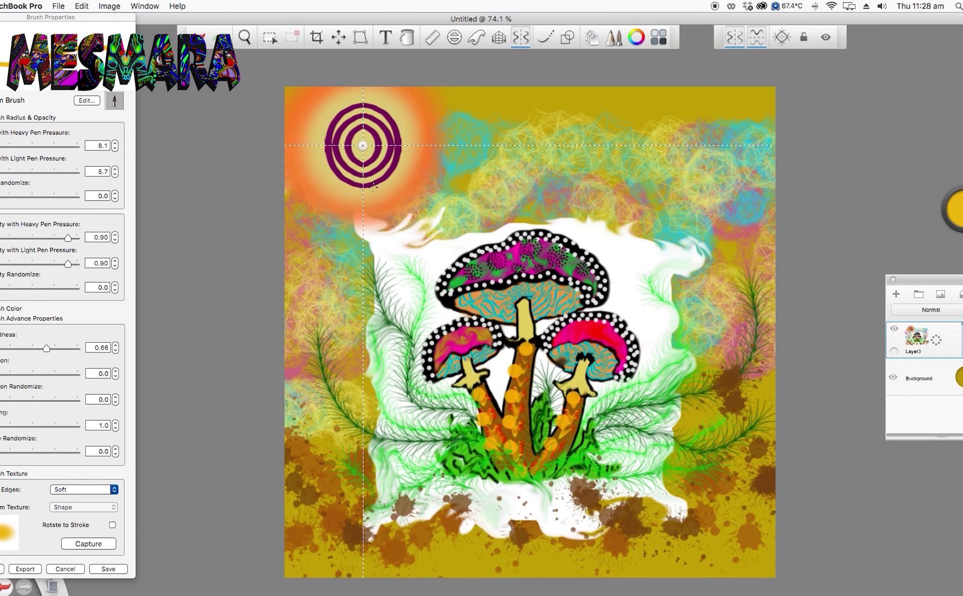
{"action": "mouse_move", "coordinate": [370, 187]}
{"action": "left_mouse_down"}
{"action": "mouse_move", "coordinate": [379, 226]}
{"action": "mouse_move", "coordinate": [386, 187]}
{"action": "mouse_move", "coordinate": [409, 203]}
{"action": "mouse_move", "coordinate": [408, 187]}
{"action": "mouse_move", "coordinate": [438, 188]}
{"action": "left_mouse_up"}
{"action": "mouse_move", "coordinate": [400, 160]}
{"action": "left_mouse_down"}
{"action": "mouse_move", "coordinate": [448, 168]}
{"action": "mouse_move", "coordinate": [404, 150]}
{"action": "mouse_move", "coordinate": [447, 147]}
{"action": "mouse_move", "coordinate": [457, 165]}
{"action": "left_mouse_up"}
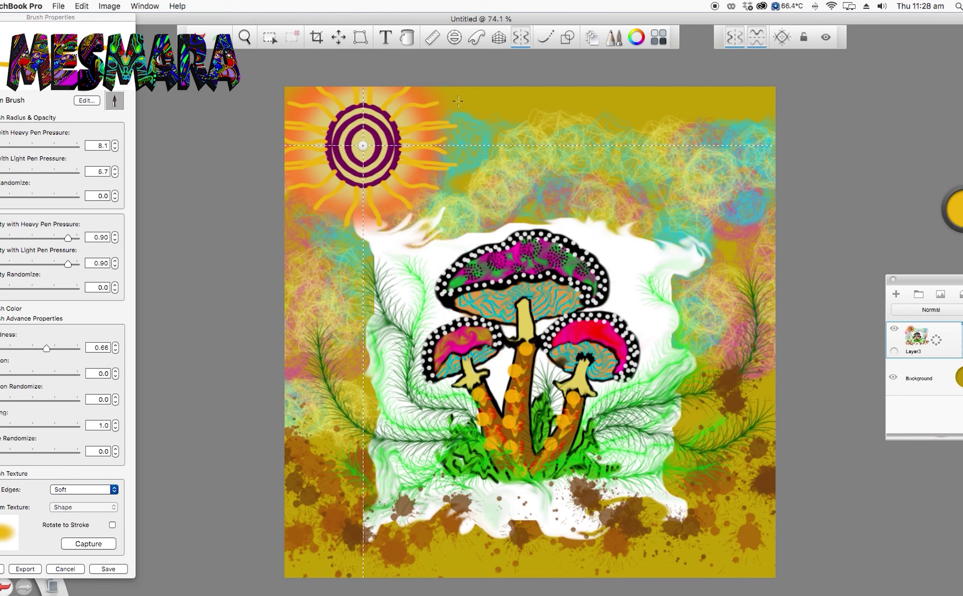
Choose a bright orange color and draw a mirrored circle with a wavy outer band around the sun's golden rays.
{"action": "left_click", "coordinate": [955, 209]}
{"action": "left_click", "coordinate": [956, 206]}
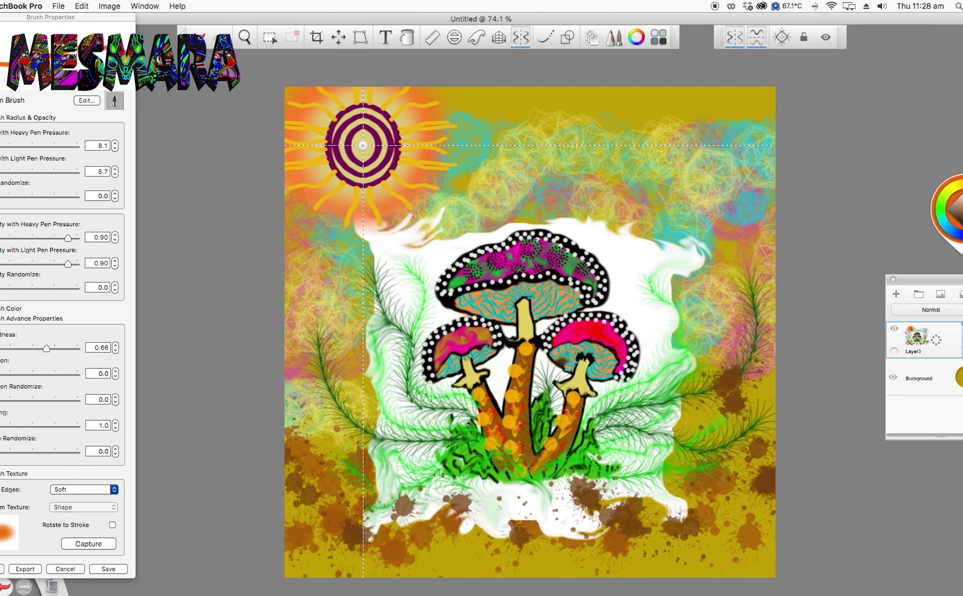
{"action": "mouse_move", "coordinate": [423, 98]}
{"action": "left_mouse_down"}
{"action": "mouse_move", "coordinate": [421, 89]}
{"action": "mouse_move", "coordinate": [452, 148]}
{"action": "left_mouse_up"}
{"action": "mouse_move", "coordinate": [416, 213]}
{"action": "left_mouse_down"}
{"action": "mouse_move", "coordinate": [387, 228]}
{"action": "mouse_move", "coordinate": [363, 226]}
{"action": "left_mouse_up"}
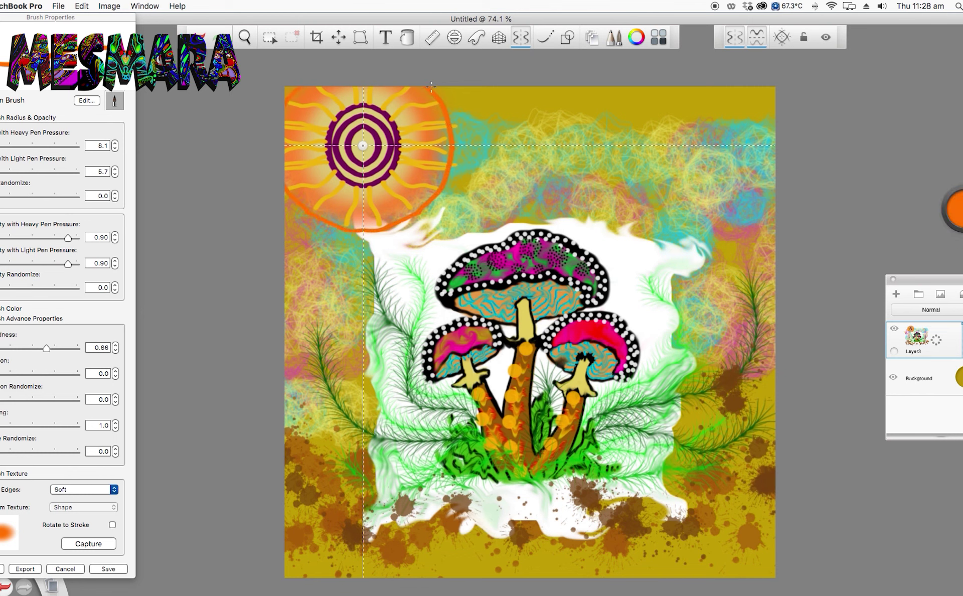
{"action": "mouse_move", "coordinate": [433, 86]}
{"action": "left_mouse_down"}
{"action": "mouse_move", "coordinate": [458, 142]}
{"action": "mouse_move", "coordinate": [441, 197]}
{"action": "mouse_move", "coordinate": [397, 236]}
{"action": "mouse_move", "coordinate": [308, 241]}
{"action": "mouse_move", "coordinate": [283, 165]}
{"action": "left_mouse_up"}
{"action": "mouse_move", "coordinate": [450, 197]}
{"action": "left_mouse_down"}
{"action": "mouse_move", "coordinate": [472, 161]}
{"action": "mouse_move", "coordinate": [462, 117]}
{"action": "left_mouse_up"}
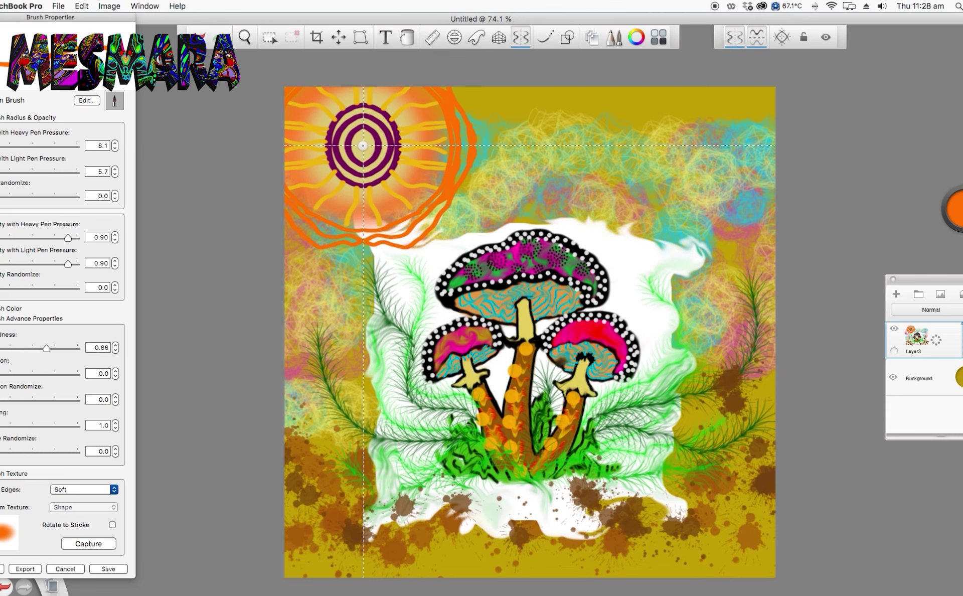
Select the Dotted 3 brush from the Splatter set and open its brush properties.
{"action": "left_click", "coordinate": [1, 17]}
{"action": "left_click", "coordinate": [85, 227]}
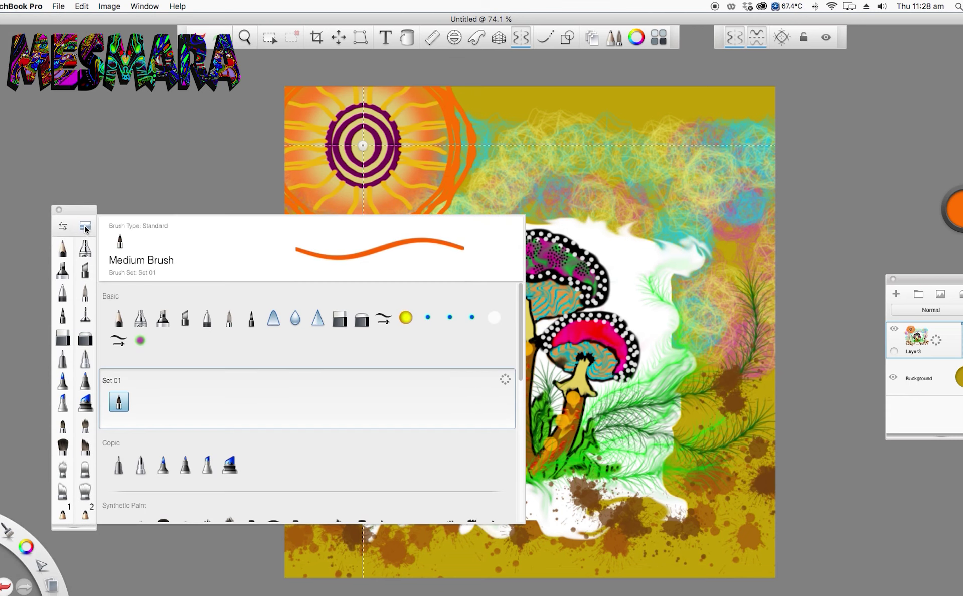
{"action": "mouse_move", "coordinate": [522, 346]}
{"action": "left_mouse_down"}
{"action": "mouse_move", "coordinate": [519, 502]}
{"action": "mouse_move", "coordinate": [506, 533]}
{"action": "left_mouse_up"}
{"action": "left_click", "coordinate": [229, 432]}
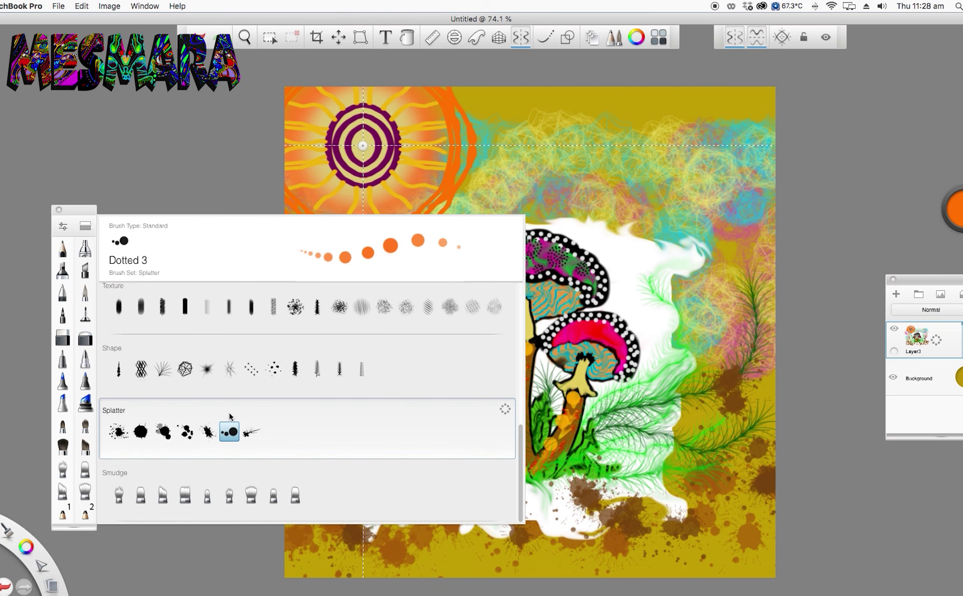
{"action": "left_click", "coordinate": [149, 166]}
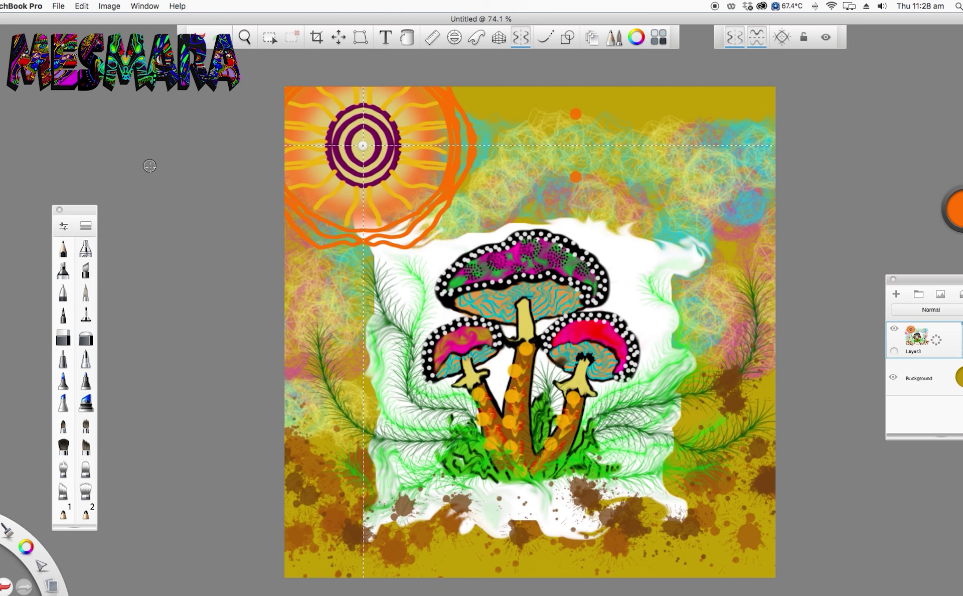
{"action": "left_click", "coordinate": [63, 226]}
{"action": "left_click_drag", "start_coordinate": [2, 147], "coordinate": [0, 146]}
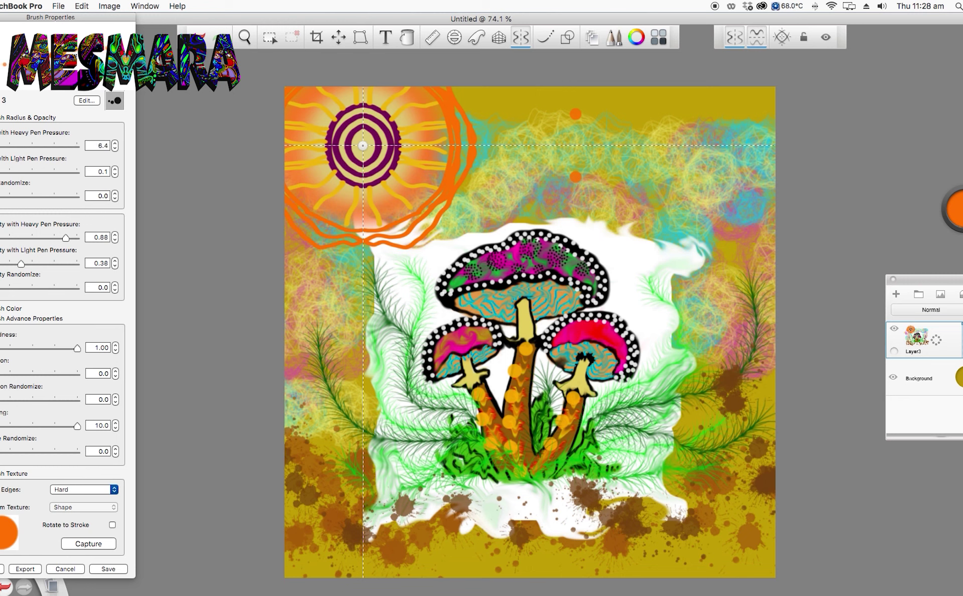
Choose a bright red color and draw mirrored radiating lines of dots between the sun's golden rays.
{"action": "left_click", "coordinate": [955, 208]}
{"action": "left_click", "coordinate": [958, 183]}
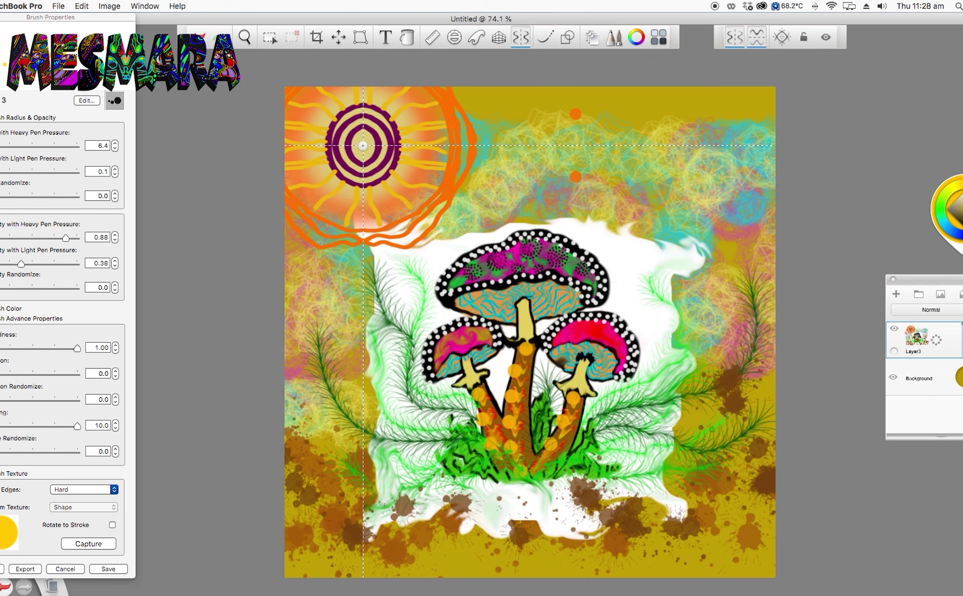
{"action": "left_click", "coordinate": [962, 184]}
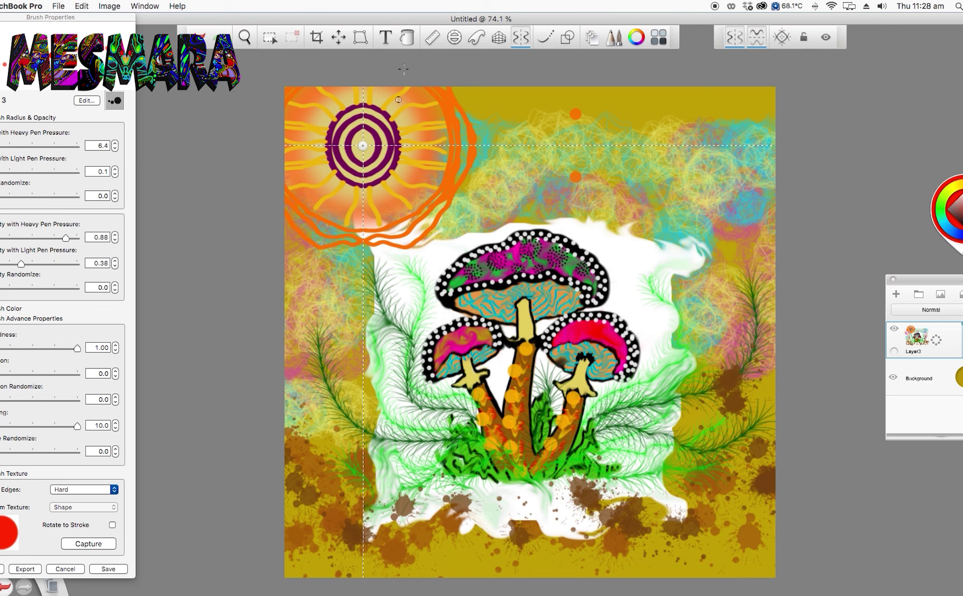
{"action": "left_click", "coordinate": [382, 194]}
{"action": "left_click_drag", "start_coordinate": [385, 201], "coordinate": [396, 221]}
{"action": "mouse_move", "coordinate": [393, 177]}
{"action": "left_mouse_down"}
{"action": "mouse_move", "coordinate": [424, 198]}
{"action": "mouse_move", "coordinate": [411, 167]}
{"action": "mouse_move", "coordinate": [403, 170]}
{"action": "mouse_move", "coordinate": [433, 176]}
{"action": "left_mouse_up"}
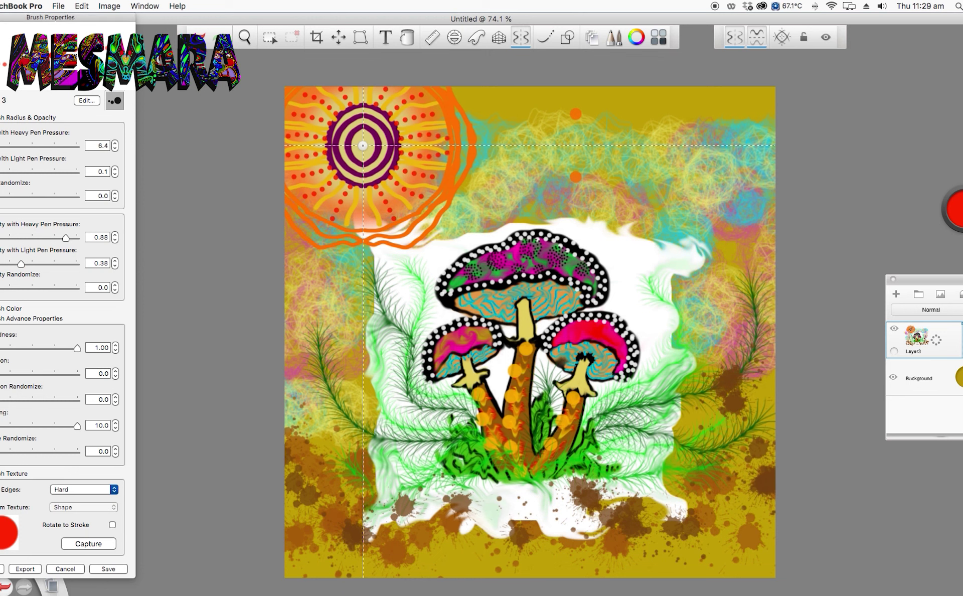
Choose bright yellow, reduce the heavy-pressure radius to 3.2, and draw fine mirrored dotted rays beyond the sun's orange rings.
{"action": "left_click", "coordinate": [955, 209]}
{"action": "left_click", "coordinate": [961, 195]}
{"action": "left_click", "coordinate": [961, 209]}
{"action": "left_click", "coordinate": [960, 186]}
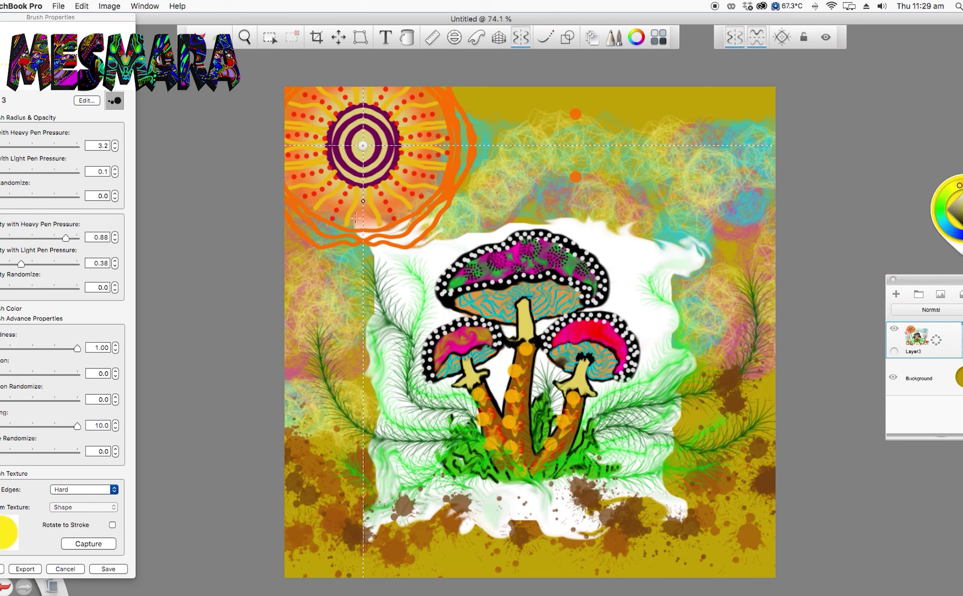
{"action": "mouse_move", "coordinate": [374, 228]}
{"action": "left_mouse_down"}
{"action": "mouse_move", "coordinate": [383, 256]}
{"action": "mouse_move", "coordinate": [394, 238]}
{"action": "mouse_move", "coordinate": [423, 262]}
{"action": "mouse_move", "coordinate": [415, 213]}
{"action": "mouse_move", "coordinate": [449, 239]}
{"action": "mouse_move", "coordinate": [446, 192]}
{"action": "mouse_move", "coordinate": [471, 201]}
{"action": "left_mouse_up"}
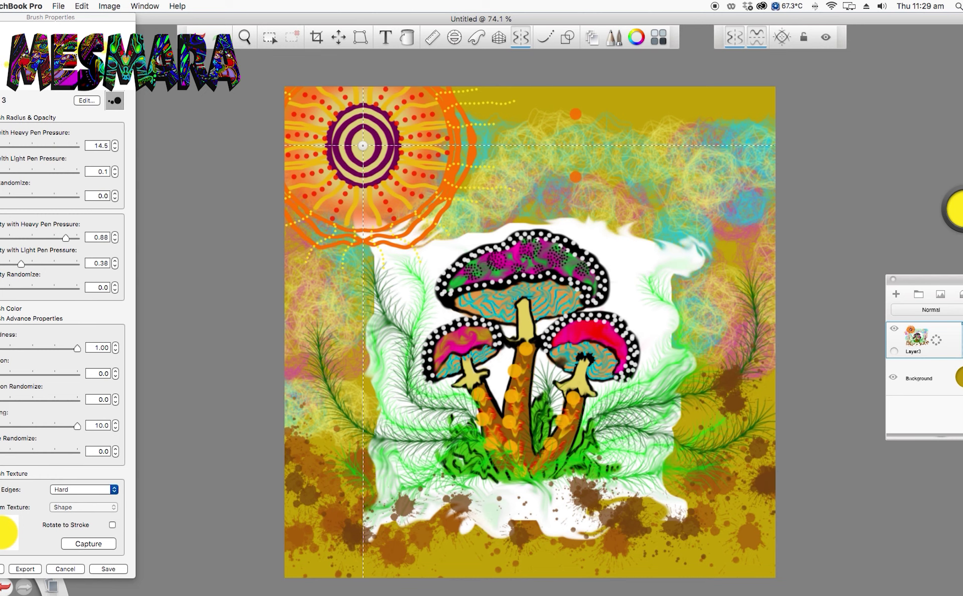
Draw long mirrored trails of large black dots from the sun across the sky and down the canvas's left side, redoing the overlong downward trail shorter.
{"action": "left_click", "coordinate": [961, 227]}
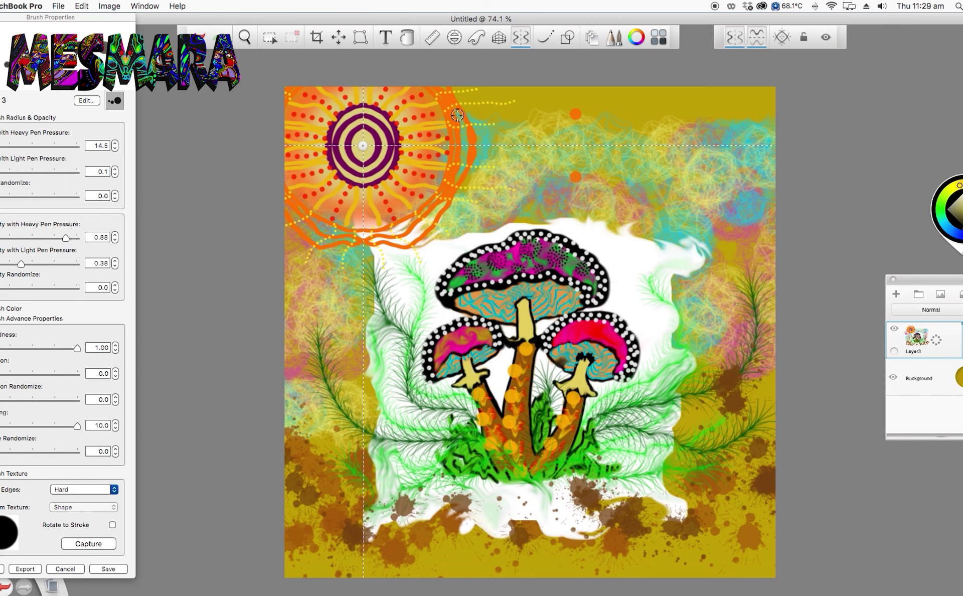
{"action": "mouse_move", "coordinate": [457, 117]}
{"action": "left_mouse_down"}
{"action": "mouse_move", "coordinate": [472, 109]}
{"action": "mouse_move", "coordinate": [571, 128]}
{"action": "mouse_move", "coordinate": [631, 115]}
{"action": "left_mouse_up"}
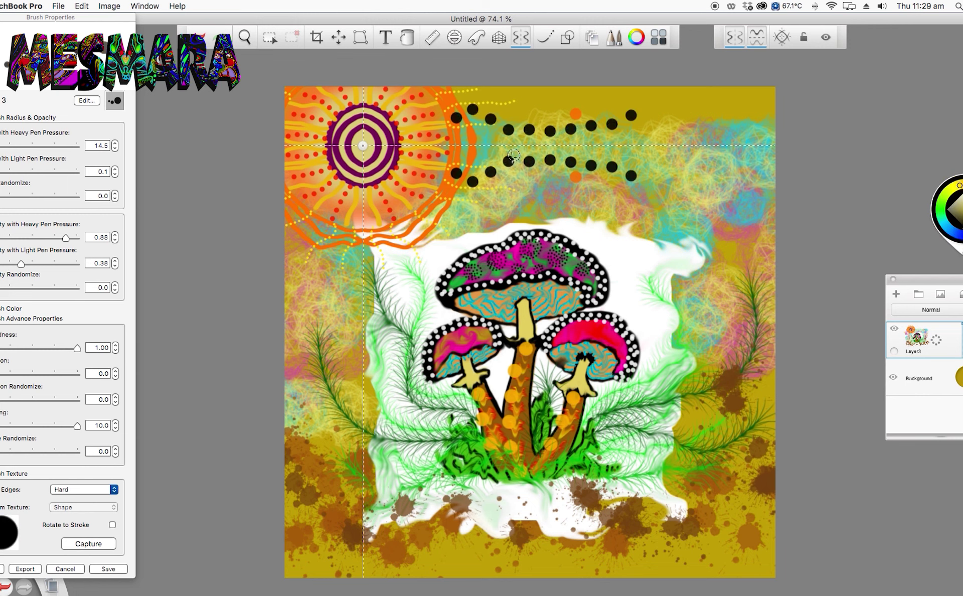
{"action": "mouse_move", "coordinate": [400, 219]}
{"action": "left_mouse_down"}
{"action": "mouse_move", "coordinate": [389, 227]}
{"action": "mouse_move", "coordinate": [385, 354]}
{"action": "left_mouse_up"}
{"action": "mouse_move", "coordinate": [434, 201]}
{"action": "left_mouse_down"}
{"action": "mouse_move", "coordinate": [450, 248]}
{"action": "mouse_move", "coordinate": [459, 197]}
{"action": "mouse_move", "coordinate": [489, 211]}
{"action": "left_mouse_up"}
{"action": "mouse_move", "coordinate": [319, 244]}
{"action": "left_mouse_down"}
{"action": "mouse_move", "coordinate": [293, 321]}
{"action": "mouse_move", "coordinate": [304, 455]}
{"action": "left_mouse_up"}
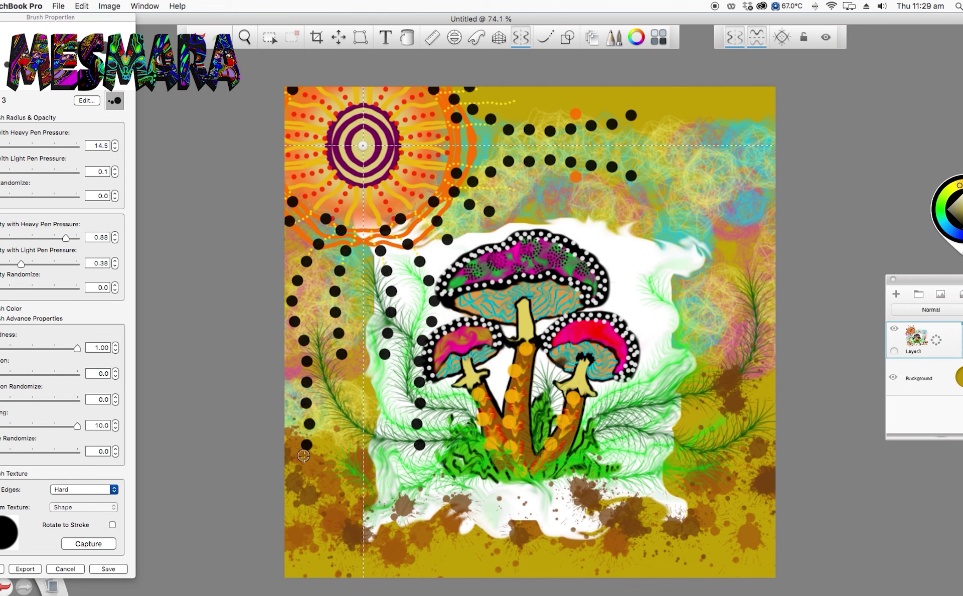
{"action": "key", "text": "super+z"}
{"action": "left_click_drag", "start_coordinate": [321, 224], "coordinate": [304, 314]}
{"action": "mouse_move", "coordinate": [506, 101]}
{"action": "left_mouse_down"}
{"action": "mouse_move", "coordinate": [547, 91]}
{"action": "mouse_move", "coordinate": [731, 95]}
{"action": "left_mouse_up"}
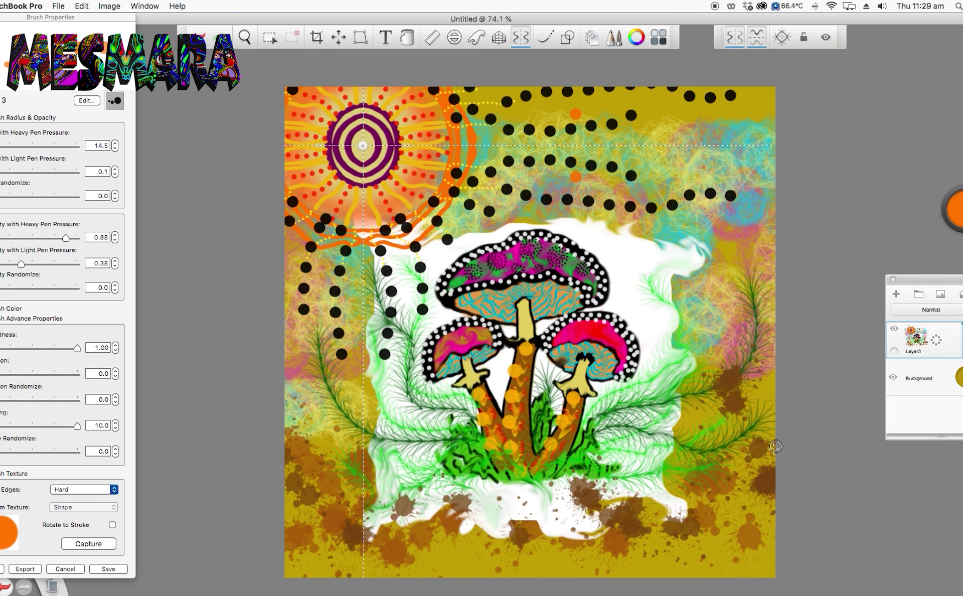
Undo the mirrored orange dots drawn at the canvas's lower edge and turn off symmetry drawing.
{"action": "left_click_drag", "start_coordinate": [540, 491], "coordinate": [548, 574]}
{"action": "key", "text": "super+z"}
{"action": "left_click", "coordinate": [844, 26]}
{"action": "left_click_drag", "start_coordinate": [363, 145], "coordinate": [527, 455]}
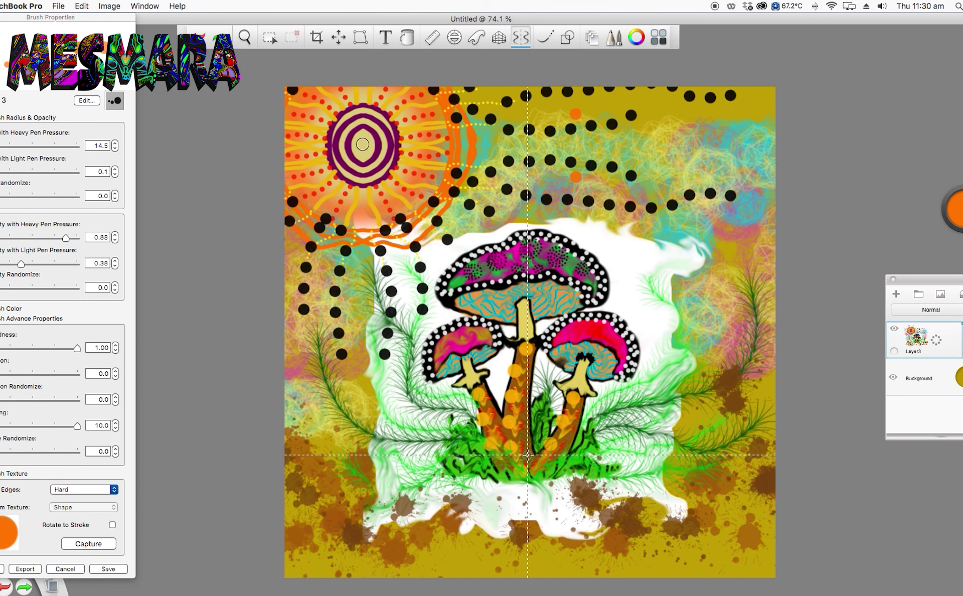
{"action": "left_click", "coordinate": [522, 38]}
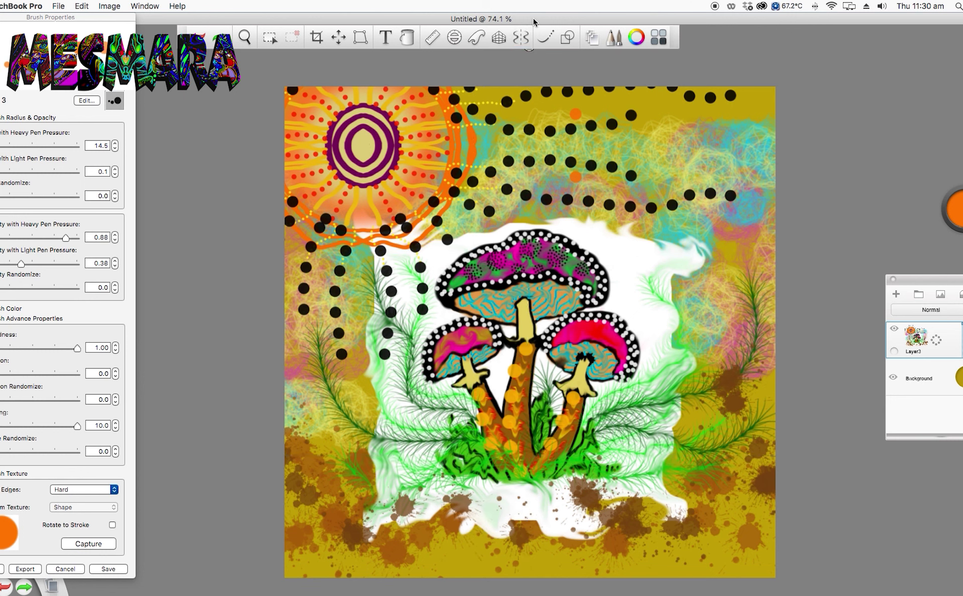
Paint columns of orange dots across the ground beneath the mushrooms, spreading from the center toward both sides.
{"action": "mouse_move", "coordinate": [518, 524]}
{"action": "left_mouse_down"}
{"action": "mouse_move", "coordinate": [519, 579]}
{"action": "mouse_move", "coordinate": [537, 522]}
{"action": "mouse_move", "coordinate": [539, 564]}
{"action": "left_mouse_up"}
{"action": "left_click_drag", "start_coordinate": [495, 536], "coordinate": [493, 576]}
{"action": "left_click_drag", "start_coordinate": [476, 530], "coordinate": [478, 571]}
{"action": "left_click", "coordinate": [556, 534]}
{"action": "left_click", "coordinate": [557, 555]}
{"action": "left_click", "coordinate": [560, 573]}
{"action": "left_click", "coordinate": [576, 560]}
{"action": "left_click", "coordinate": [595, 572]}
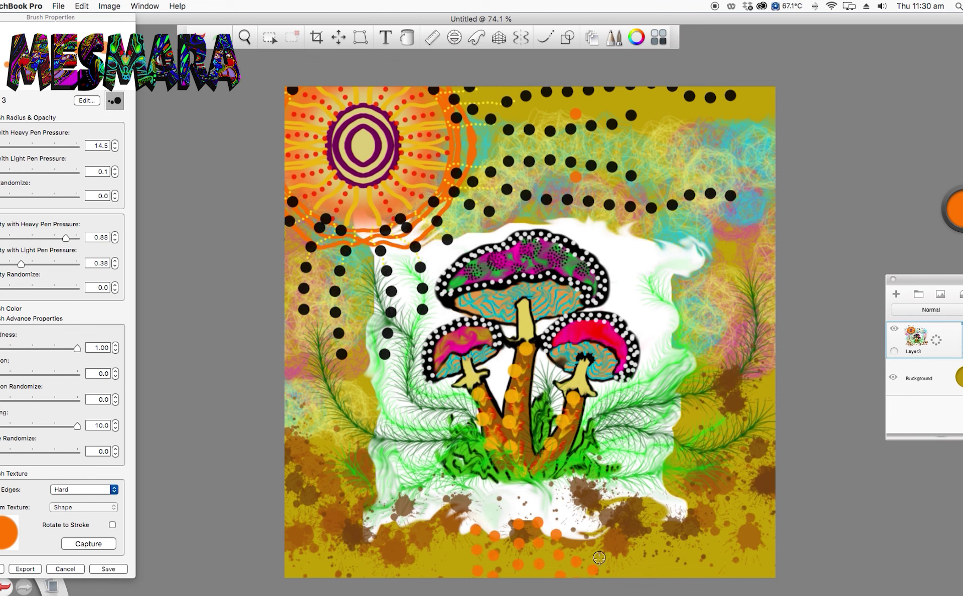
{"action": "left_click", "coordinate": [615, 505]}
{"action": "left_click", "coordinate": [613, 523]}
{"action": "left_click", "coordinate": [614, 544]}
{"action": "left_click", "coordinate": [614, 565]}
{"action": "left_click", "coordinate": [631, 501]}
{"action": "left_click", "coordinate": [631, 522]}
{"action": "left_click", "coordinate": [633, 543]}
{"action": "left_click", "coordinate": [631, 563]}
{"action": "left_click", "coordinate": [650, 500]}
{"action": "left_click", "coordinate": [653, 539]}
{"action": "left_click", "coordinate": [654, 561]}
{"action": "left_click", "coordinate": [463, 521]}
{"action": "left_click", "coordinate": [463, 543]}
{"action": "left_click", "coordinate": [463, 563]}
{"action": "left_click", "coordinate": [442, 511]}
{"action": "left_click", "coordinate": [442, 532]}
{"action": "left_click", "coordinate": [442, 553]}
{"action": "left_click", "coordinate": [422, 524]}
{"action": "left_click", "coordinate": [423, 544]}
{"action": "left_click", "coordinate": [407, 522]}
{"action": "left_click", "coordinate": [407, 544]}
{"action": "left_click", "coordinate": [393, 523]}
{"action": "left_click", "coordinate": [379, 539]}
{"action": "left_click", "coordinate": [365, 512]}
{"action": "left_click", "coordinate": [362, 531]}
{"action": "left_click", "coordinate": [359, 552]}
{"action": "left_click", "coordinate": [357, 572]}
{"action": "left_click", "coordinate": [662, 497]}
{"action": "left_click", "coordinate": [667, 514]}
{"action": "left_click", "coordinate": [673, 534]}
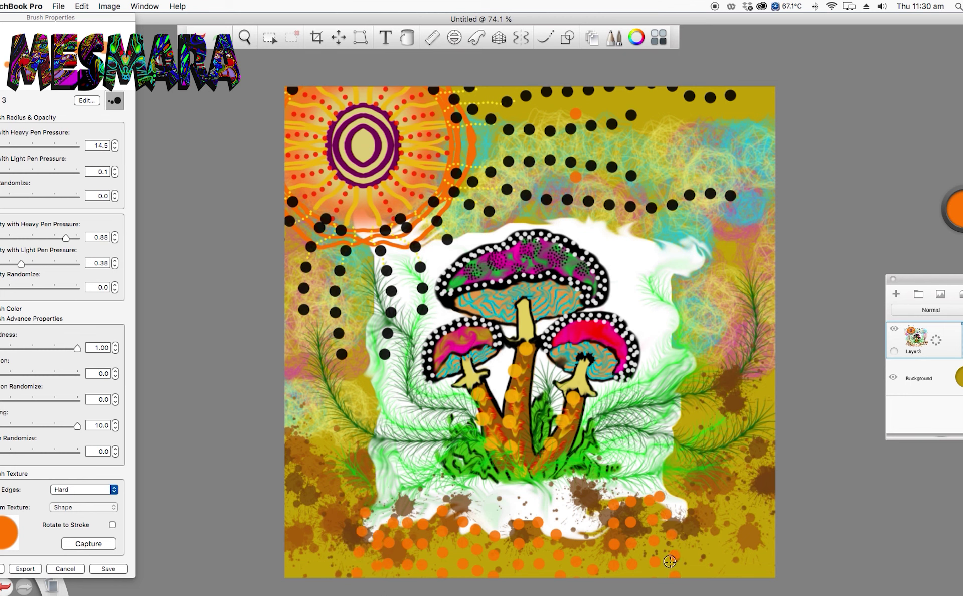
Change the brush color from orange to a very dark brown.
{"action": "left_click", "coordinate": [937, 340]}
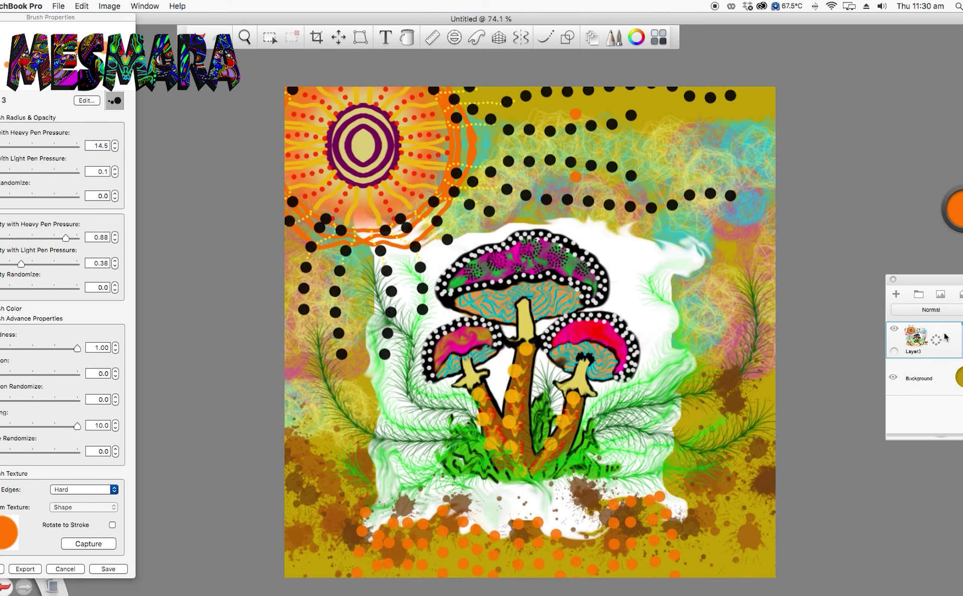
{"action": "left_click", "coordinate": [957, 226]}
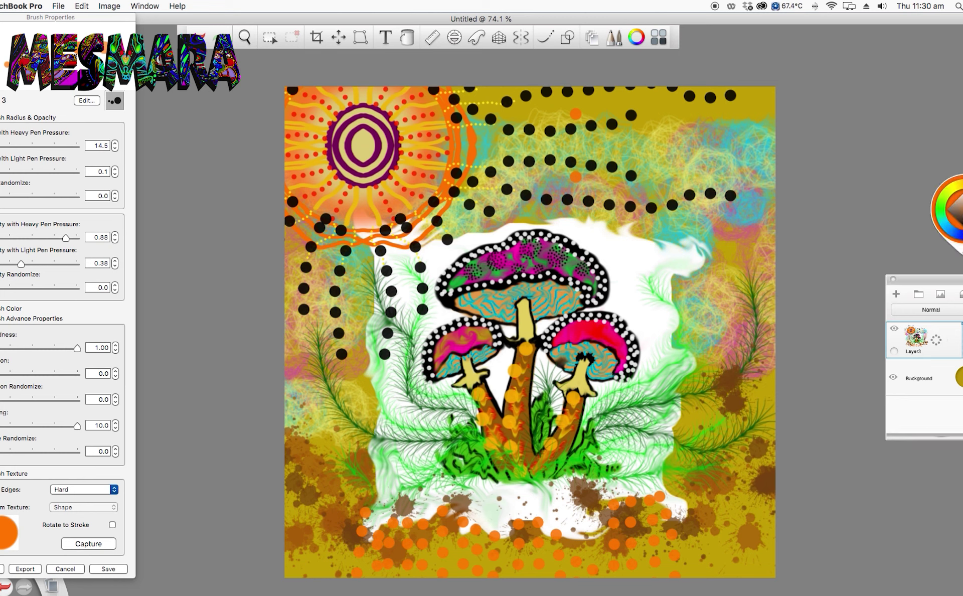
{"action": "left_click", "coordinate": [960, 221]}
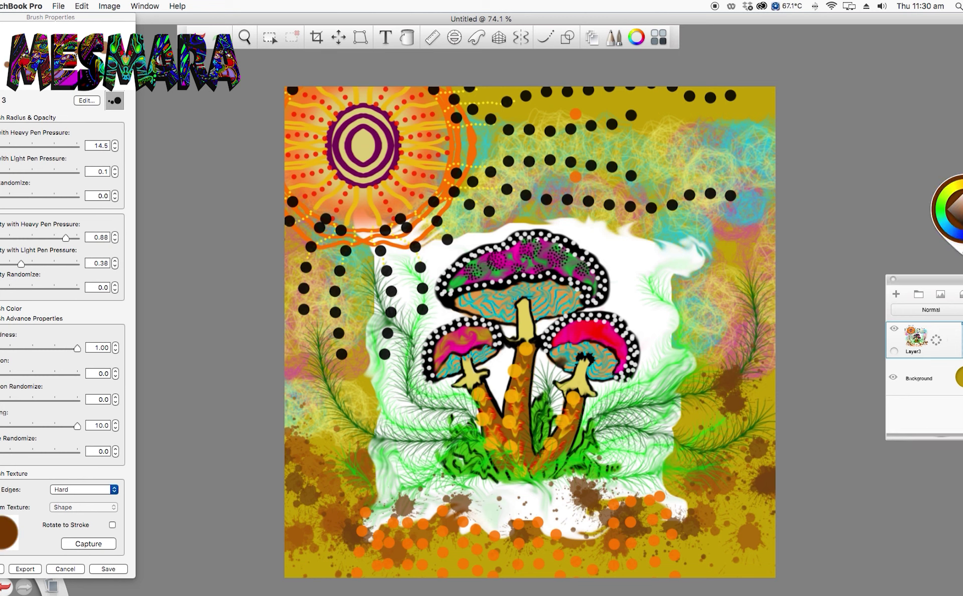
{"action": "left_click", "coordinate": [956, 211]}
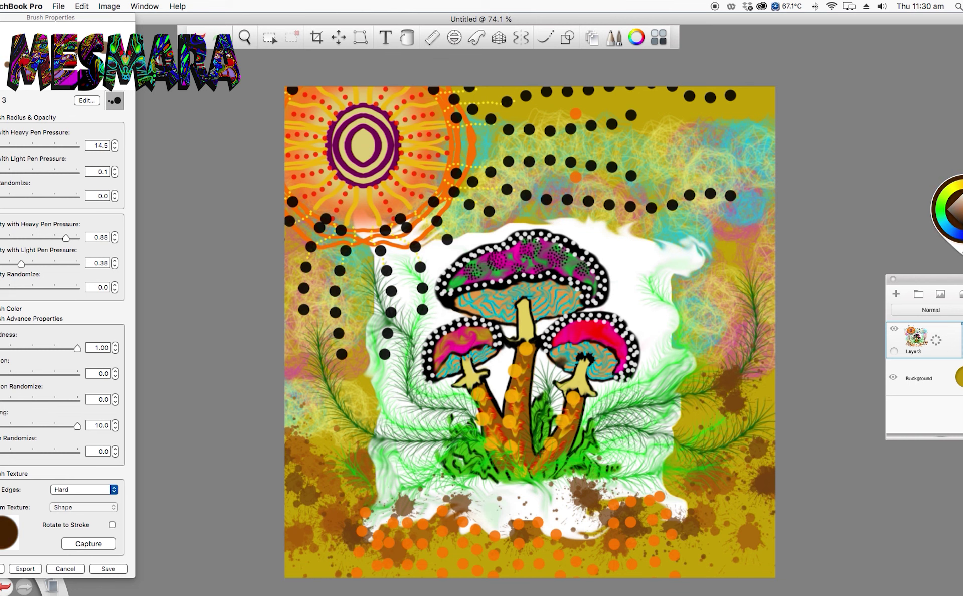
{"action": "mouse_move", "coordinate": [680, 415]}
{"action": "left_mouse_down"}
{"action": "mouse_move", "coordinate": [722, 395]}
{"action": "mouse_move", "coordinate": [696, 426]}
{"action": "mouse_move", "coordinate": [750, 408]}
{"action": "left_mouse_up"}
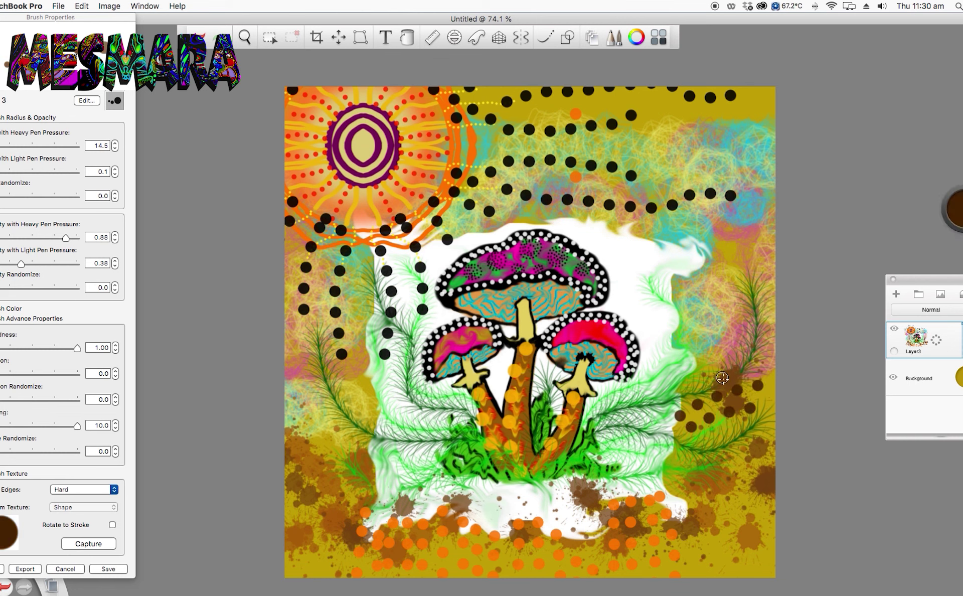
{"action": "left_click", "coordinate": [197, 37]}
{"action": "left_click", "coordinate": [198, 37]}
Increase the heavy-pressure radius to 19.8 and paint diagonal rows of dark brown dots over both lower corners of the painting.
{"action": "left_click_drag", "start_coordinate": [1, 147], "coordinate": [5, 147]}
{"action": "mouse_move", "coordinate": [670, 485]}
{"action": "left_mouse_down"}
{"action": "mouse_move", "coordinate": [696, 516]}
{"action": "mouse_move", "coordinate": [705, 570]}
{"action": "left_mouse_up"}
{"action": "mouse_move", "coordinate": [695, 483]}
{"action": "left_mouse_down"}
{"action": "mouse_move", "coordinate": [717, 493]}
{"action": "mouse_move", "coordinate": [734, 576]}
{"action": "left_mouse_up"}
{"action": "left_click_drag", "start_coordinate": [731, 471], "coordinate": [766, 555]}
{"action": "left_click_drag", "start_coordinate": [751, 449], "coordinate": [775, 499]}
{"action": "left_click_drag", "start_coordinate": [373, 491], "coordinate": [331, 572]}
{"action": "left_click_drag", "start_coordinate": [368, 466], "coordinate": [296, 554]}
{"action": "mouse_move", "coordinate": [350, 439]}
{"action": "left_mouse_down"}
{"action": "mouse_move", "coordinate": [308, 461]}
{"action": "mouse_move", "coordinate": [284, 500]}
{"action": "left_mouse_up"}
{"action": "left_click_drag", "start_coordinate": [329, 417], "coordinate": [277, 454]}
{"action": "left_click_drag", "start_coordinate": [313, 395], "coordinate": [255, 444]}
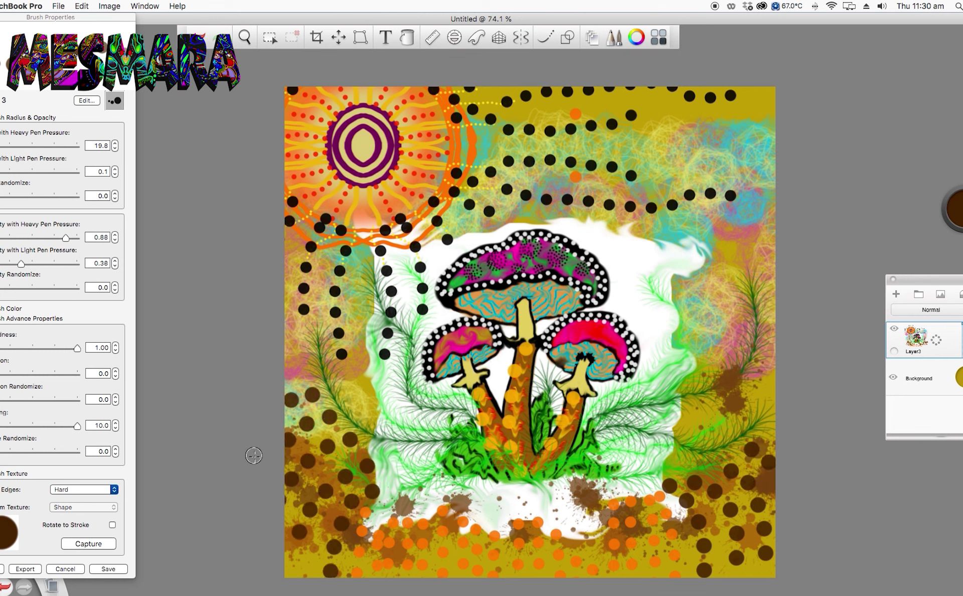